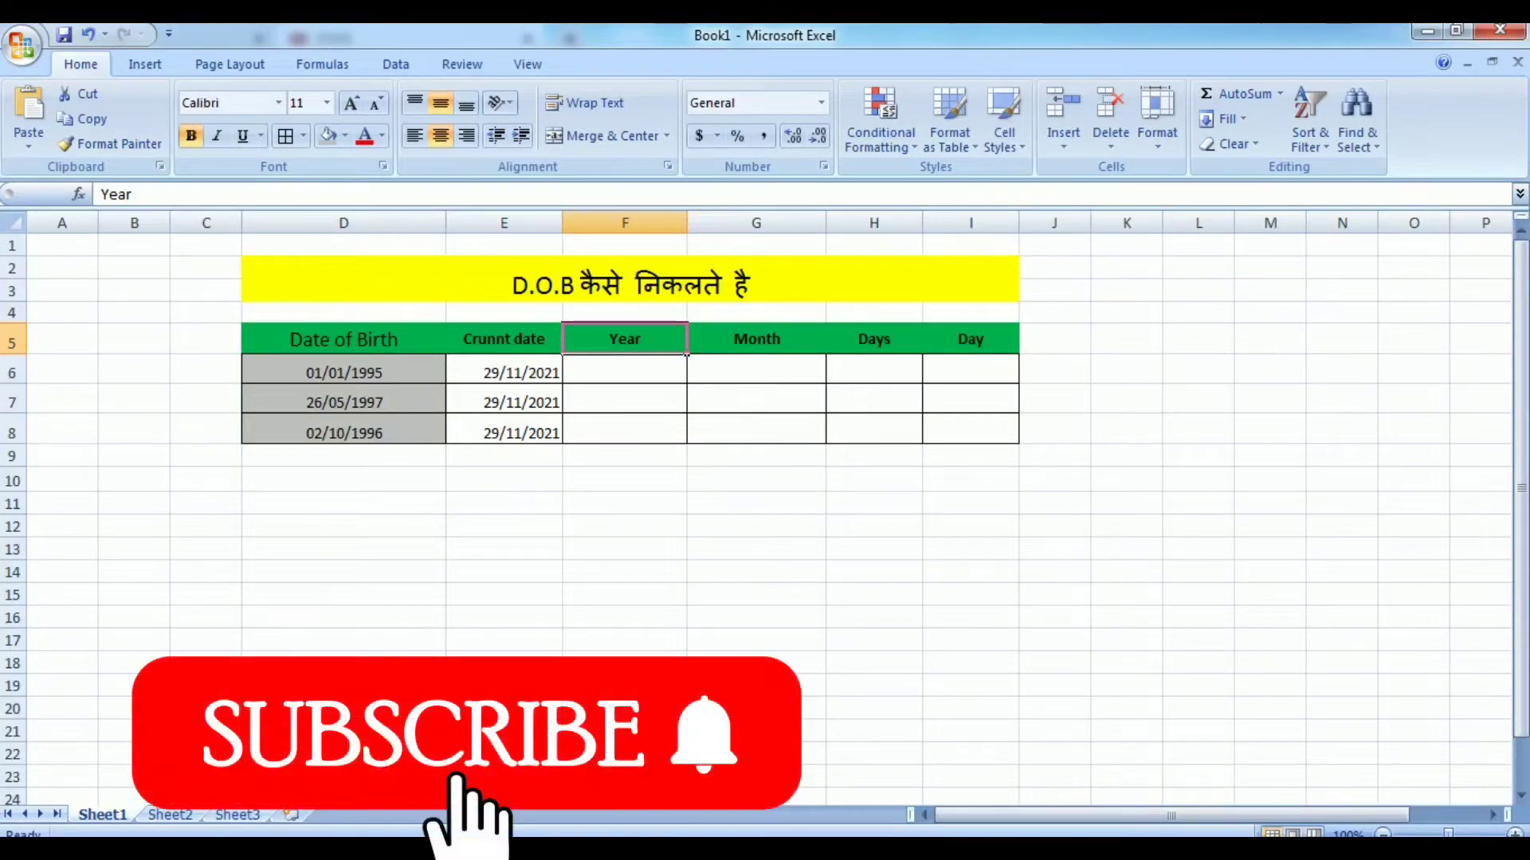
Step: Walk through the table's headers: Date of Birth, Current date, Year, Month, Days and Day
click(650, 529)
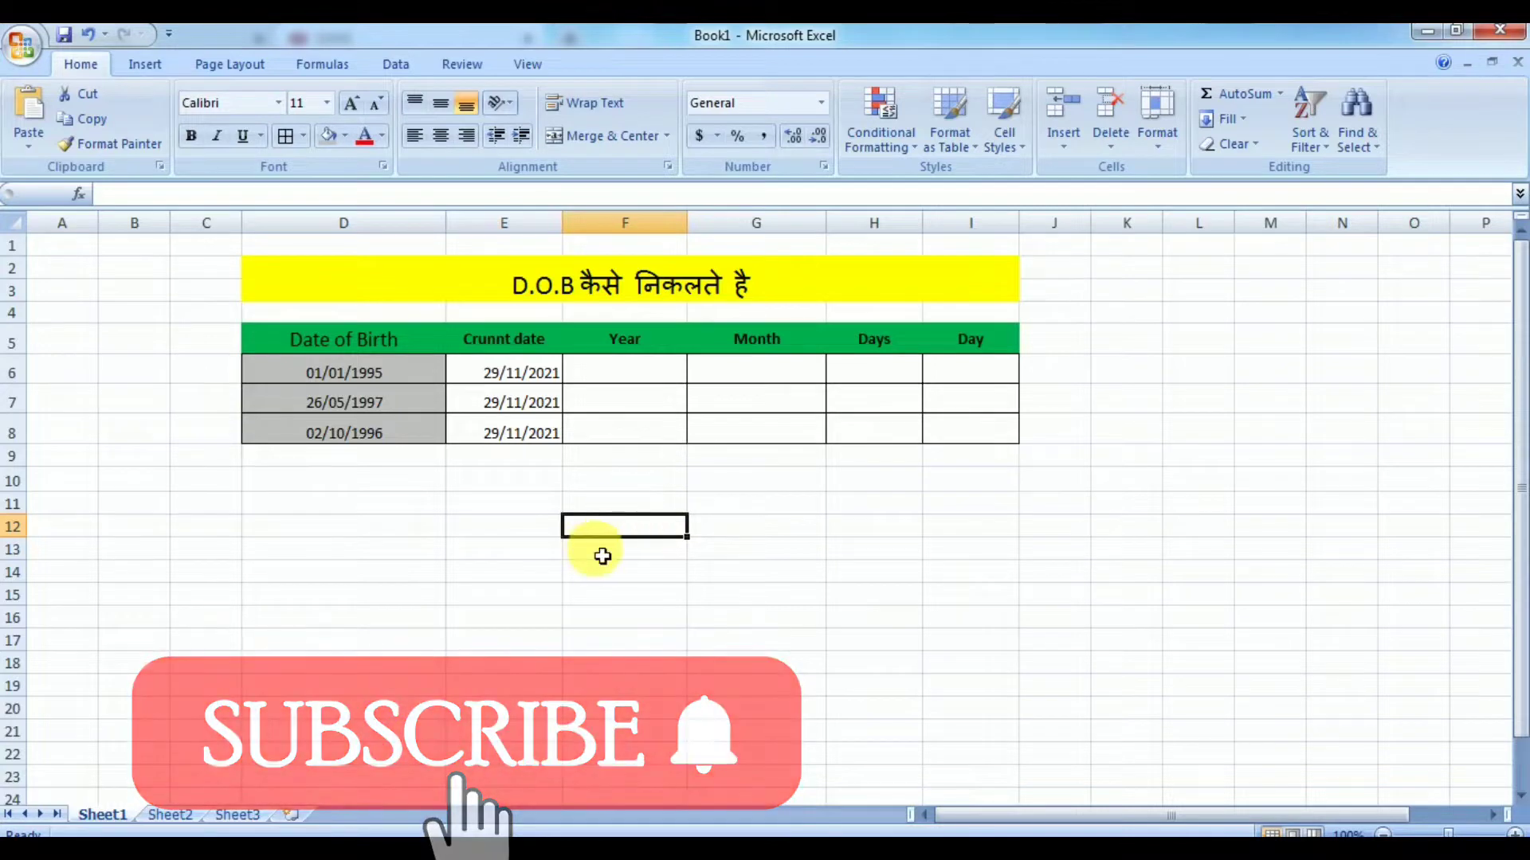
click(774, 491)
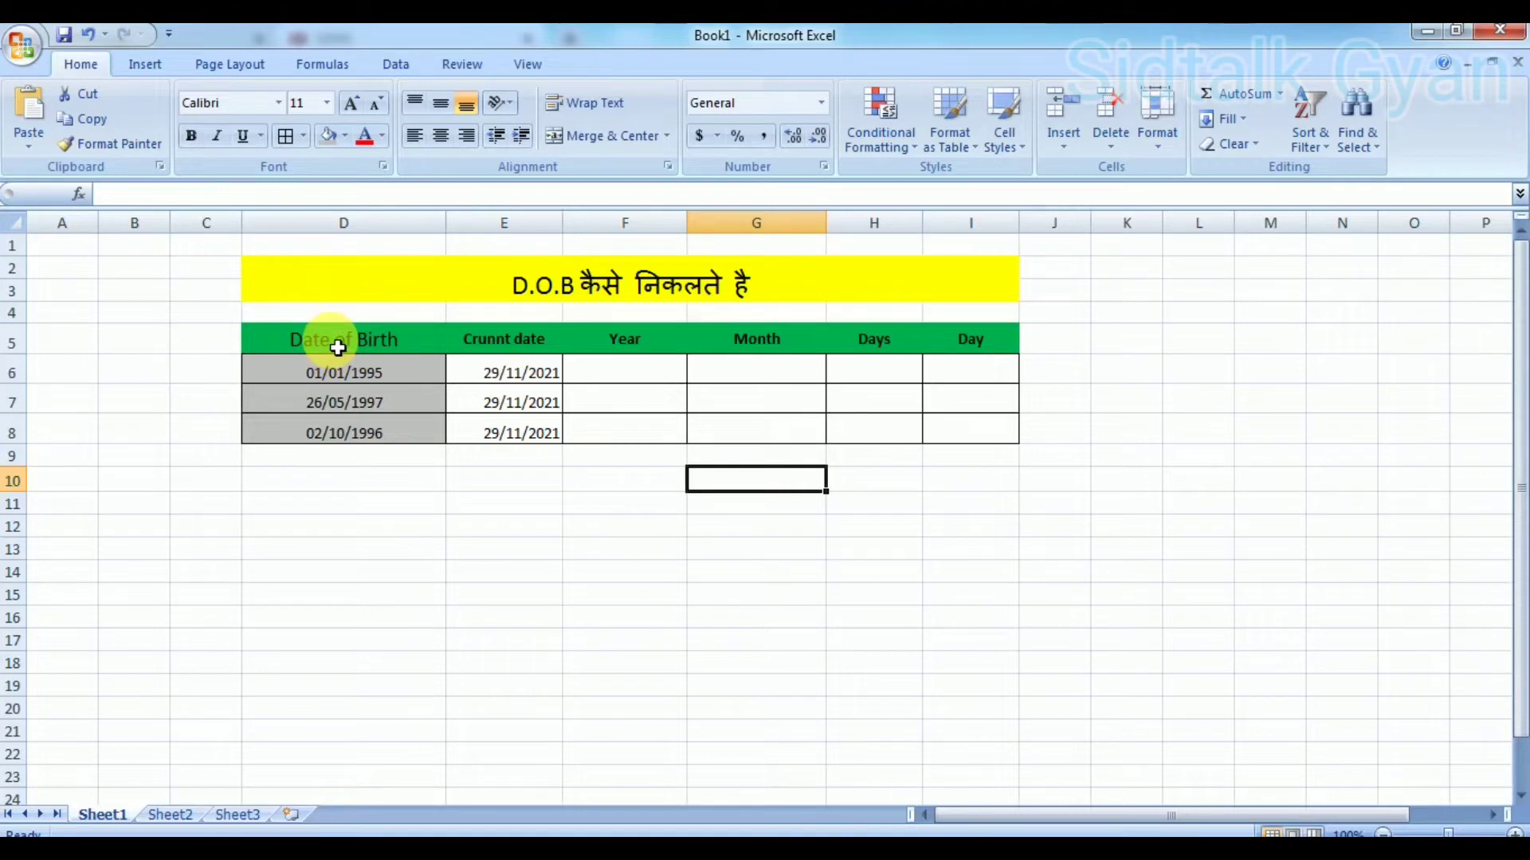
click(338, 348)
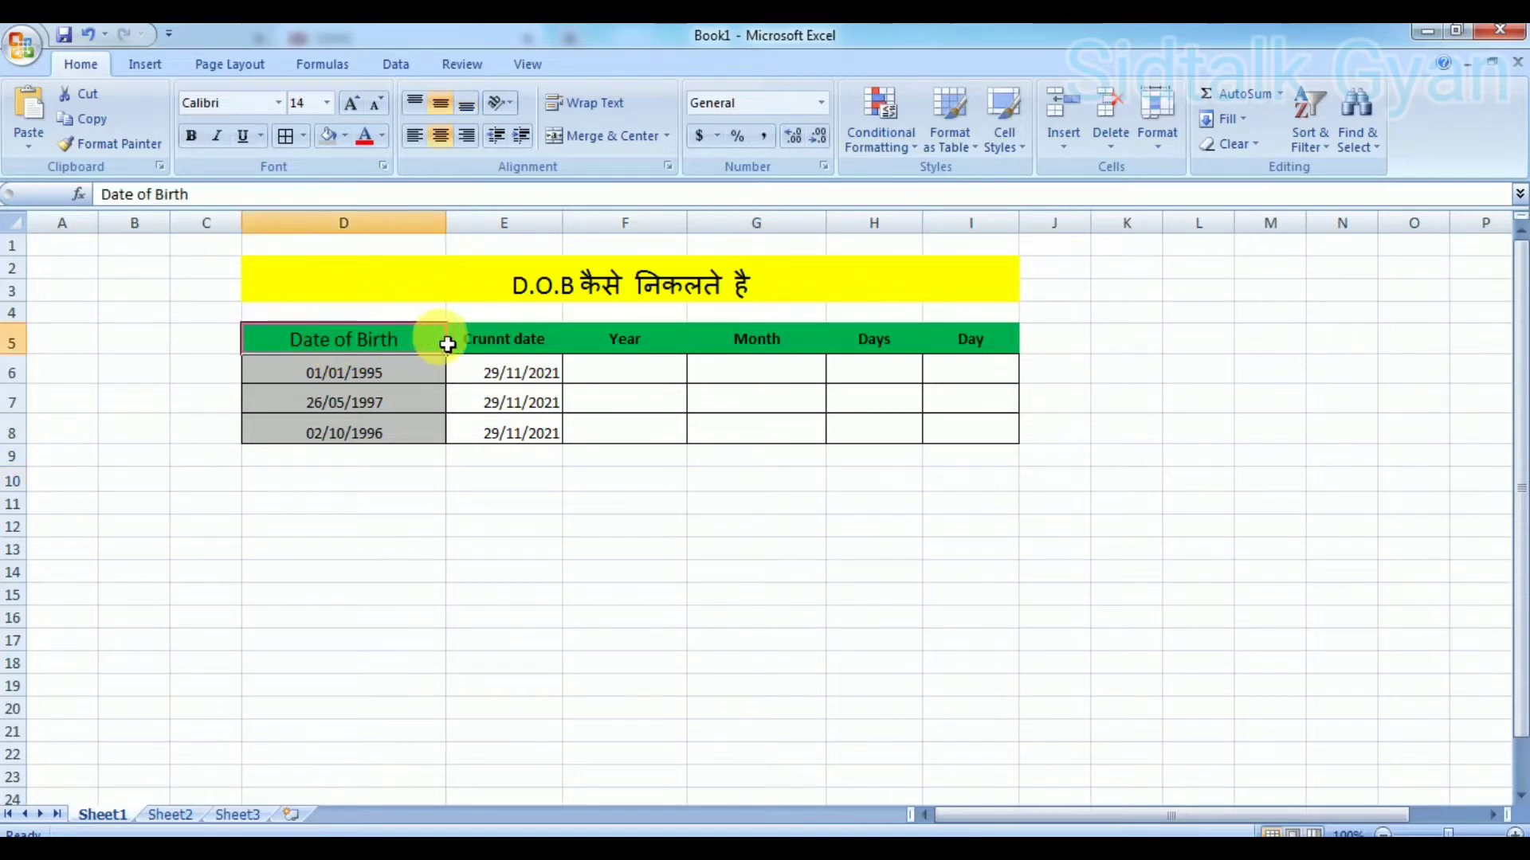
click(490, 342)
click(647, 344)
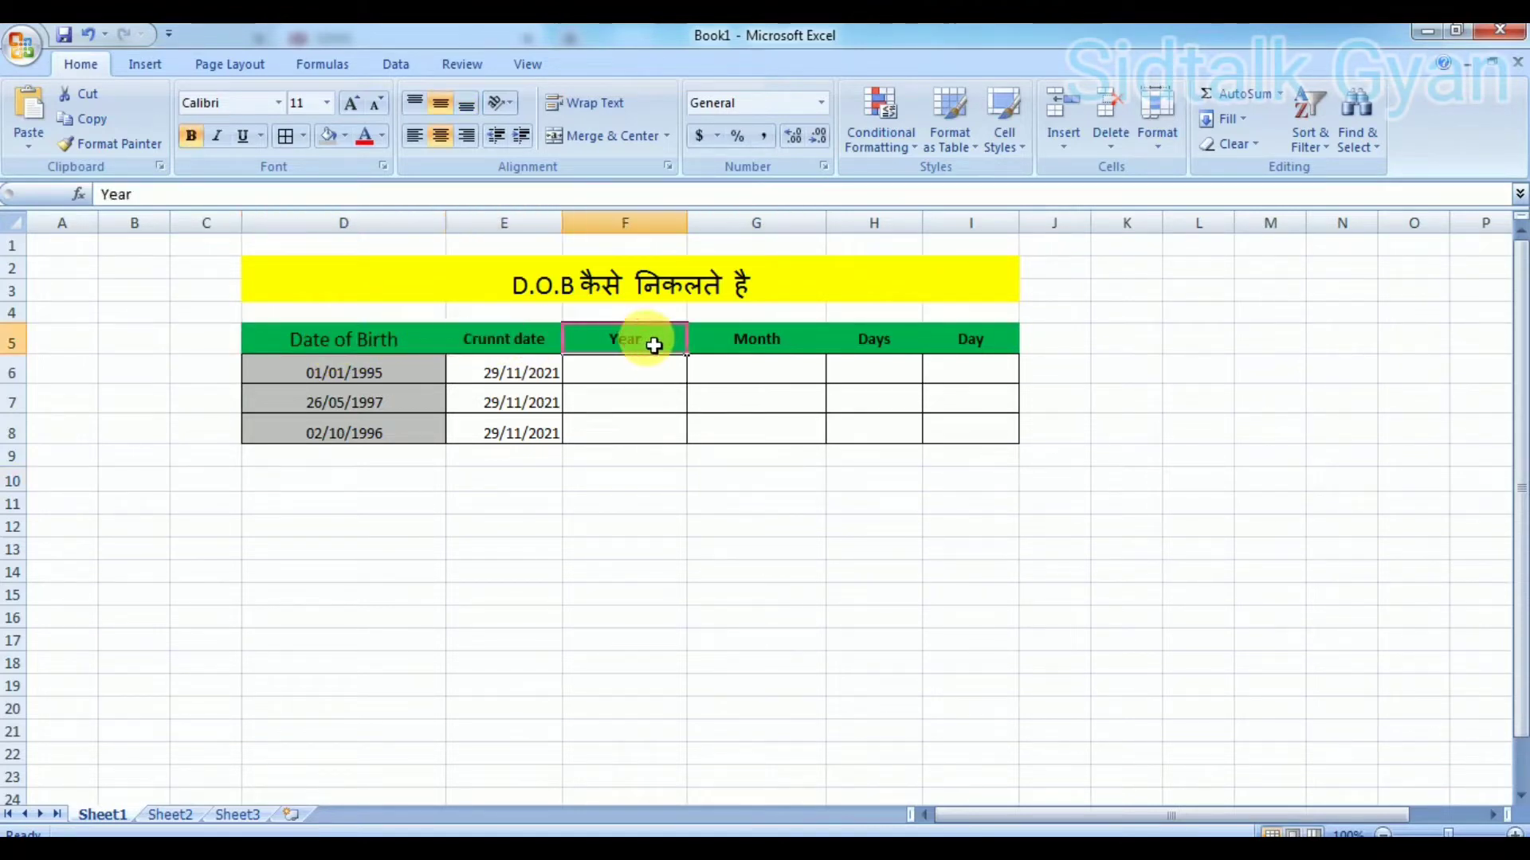
click(766, 345)
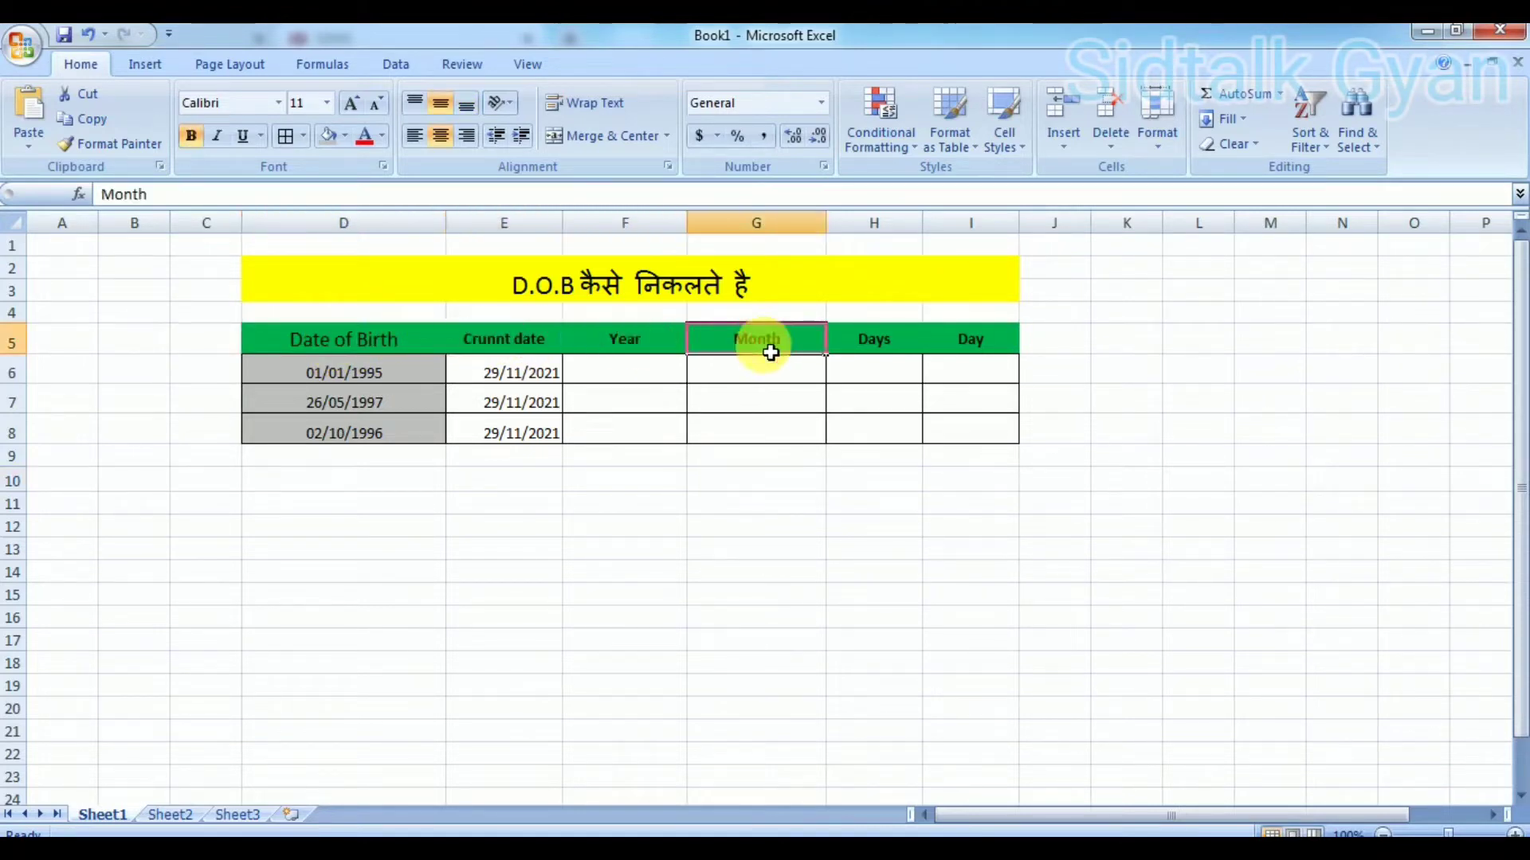
click(870, 351)
click(978, 343)
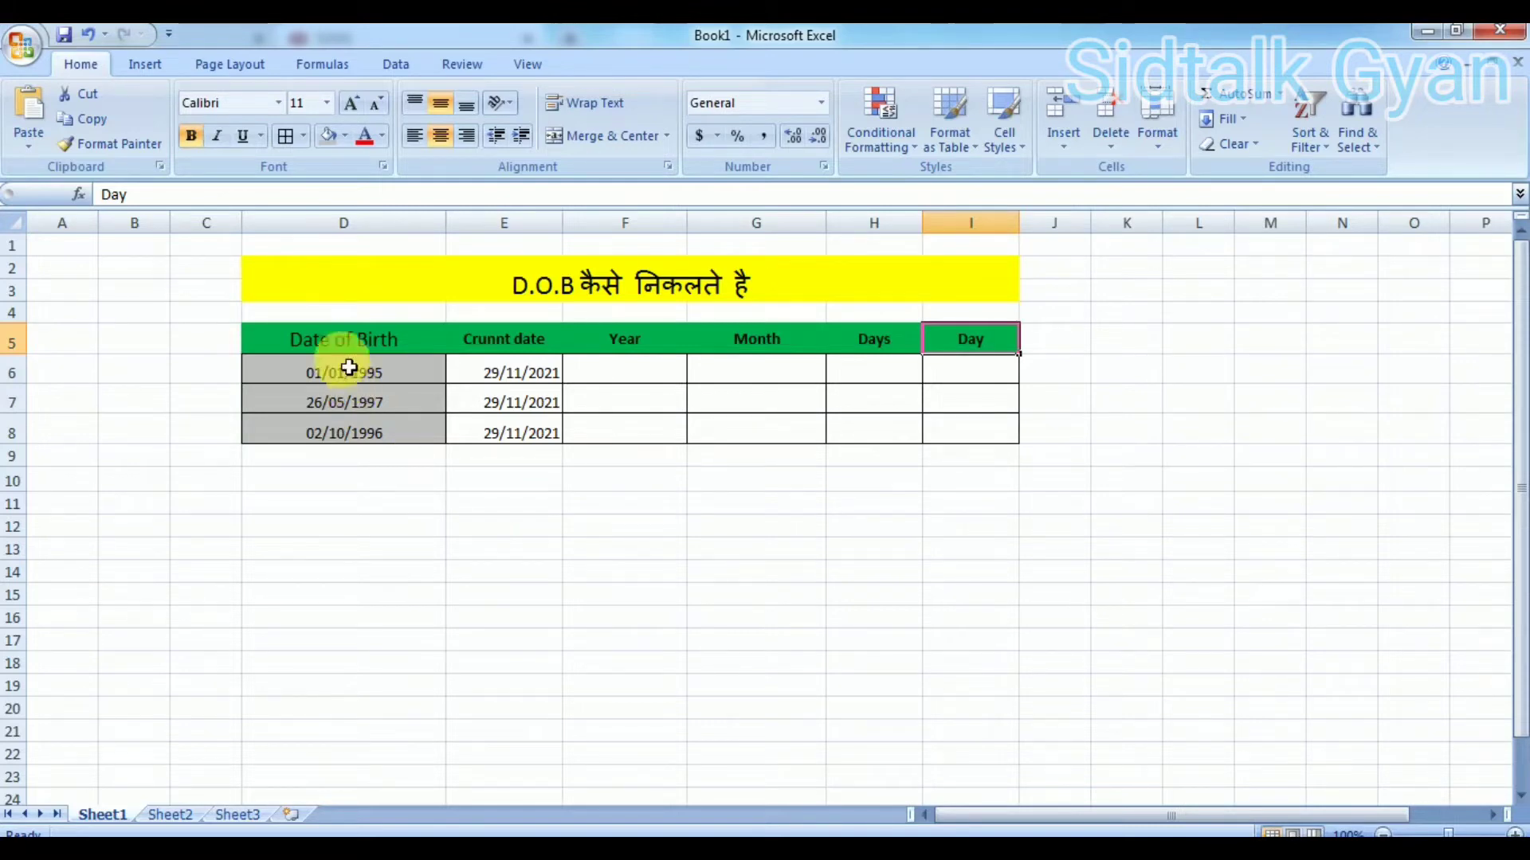
Step: Highlight the birth dates D6:D8, the current dates E6:E8, and the empty result cells F6 to I6
drag(348, 370, 353, 439)
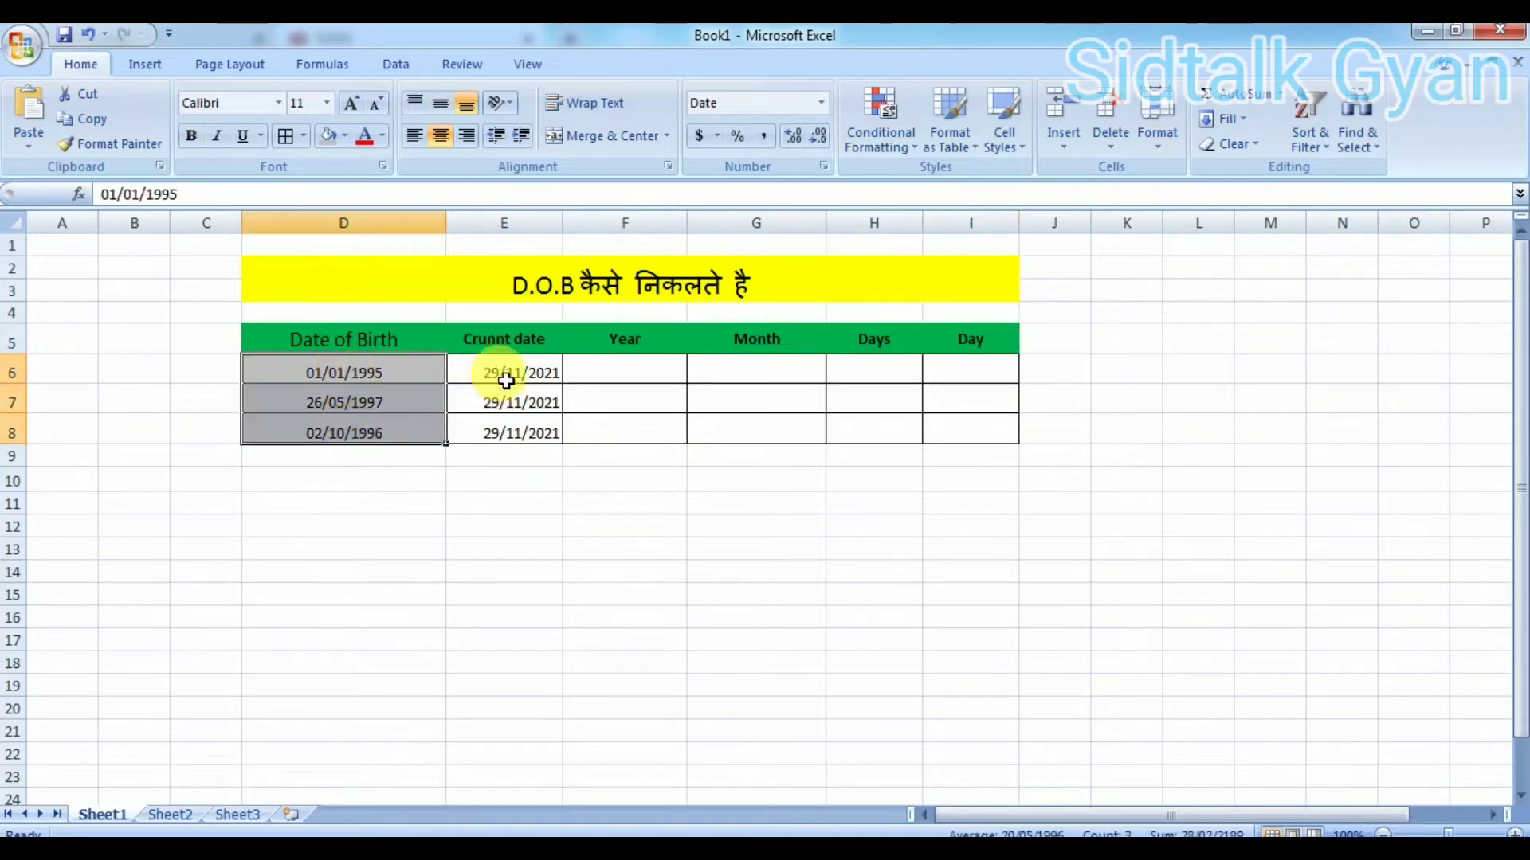
drag(504, 371, 514, 431)
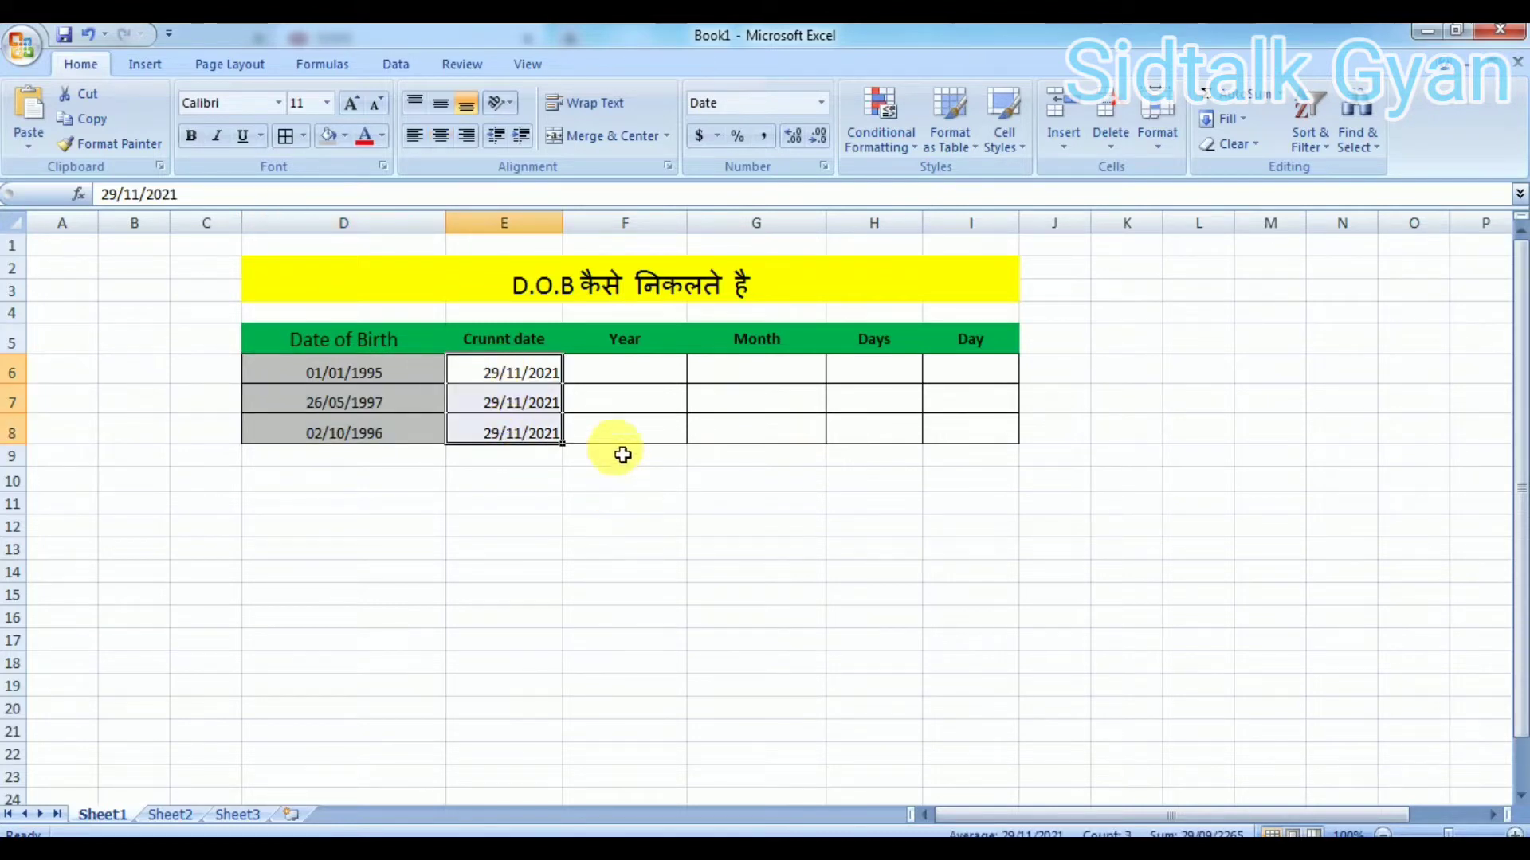
click(624, 373)
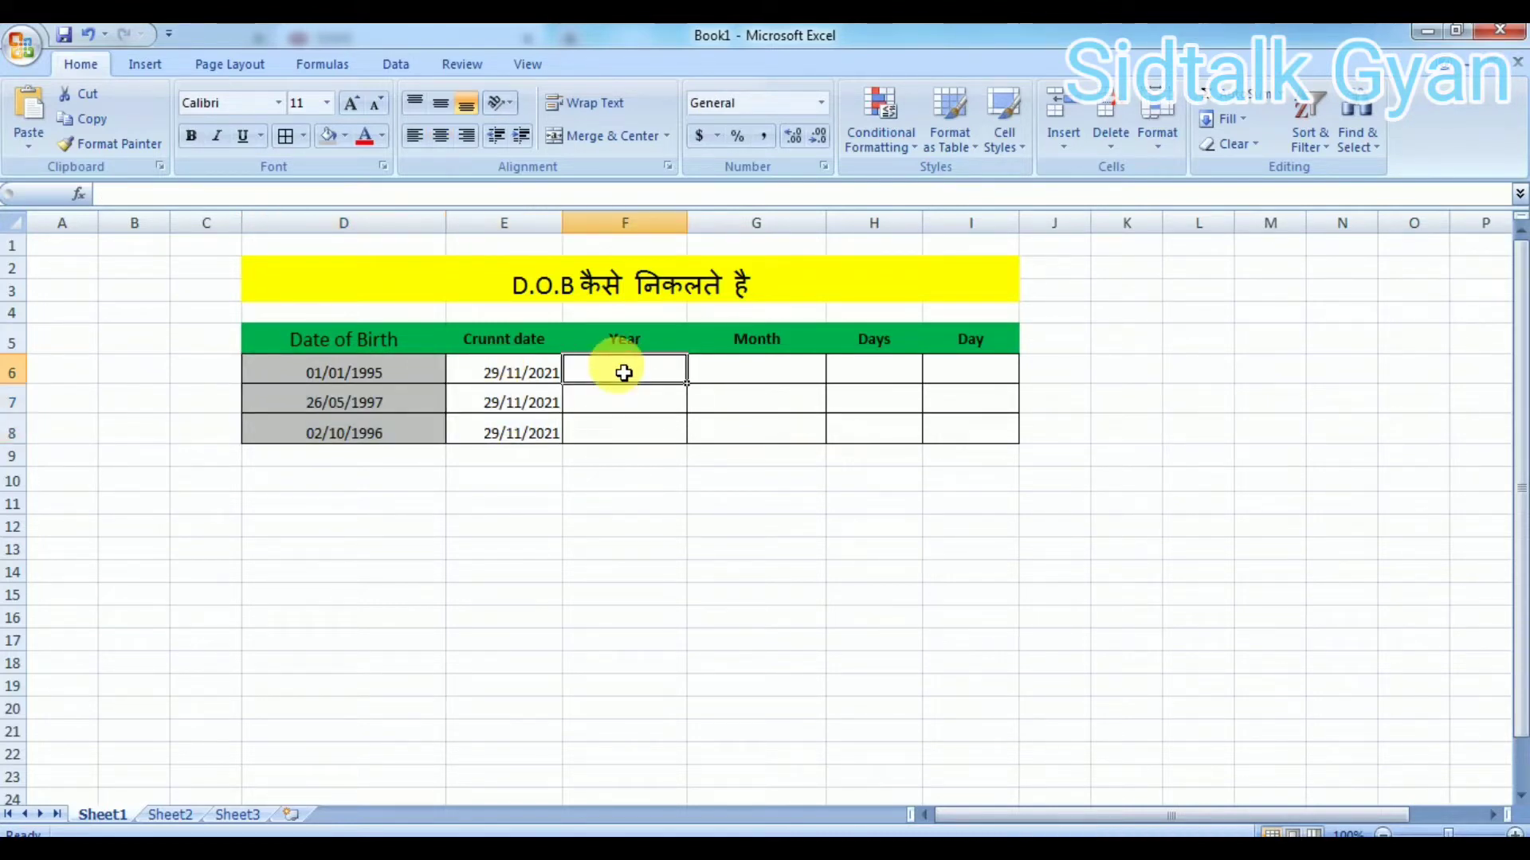
click(737, 386)
click(881, 381)
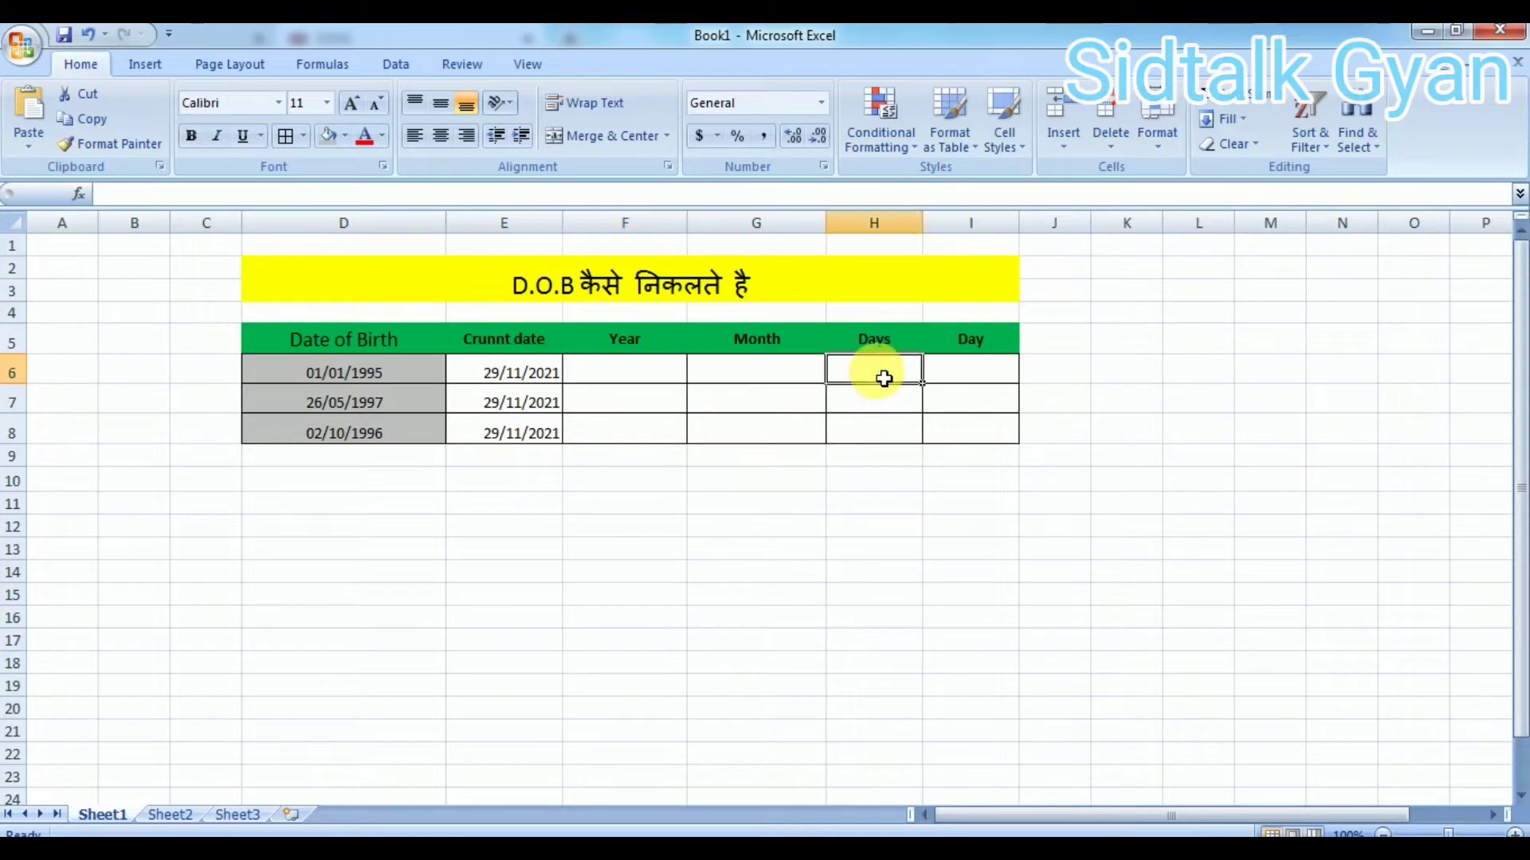
click(968, 387)
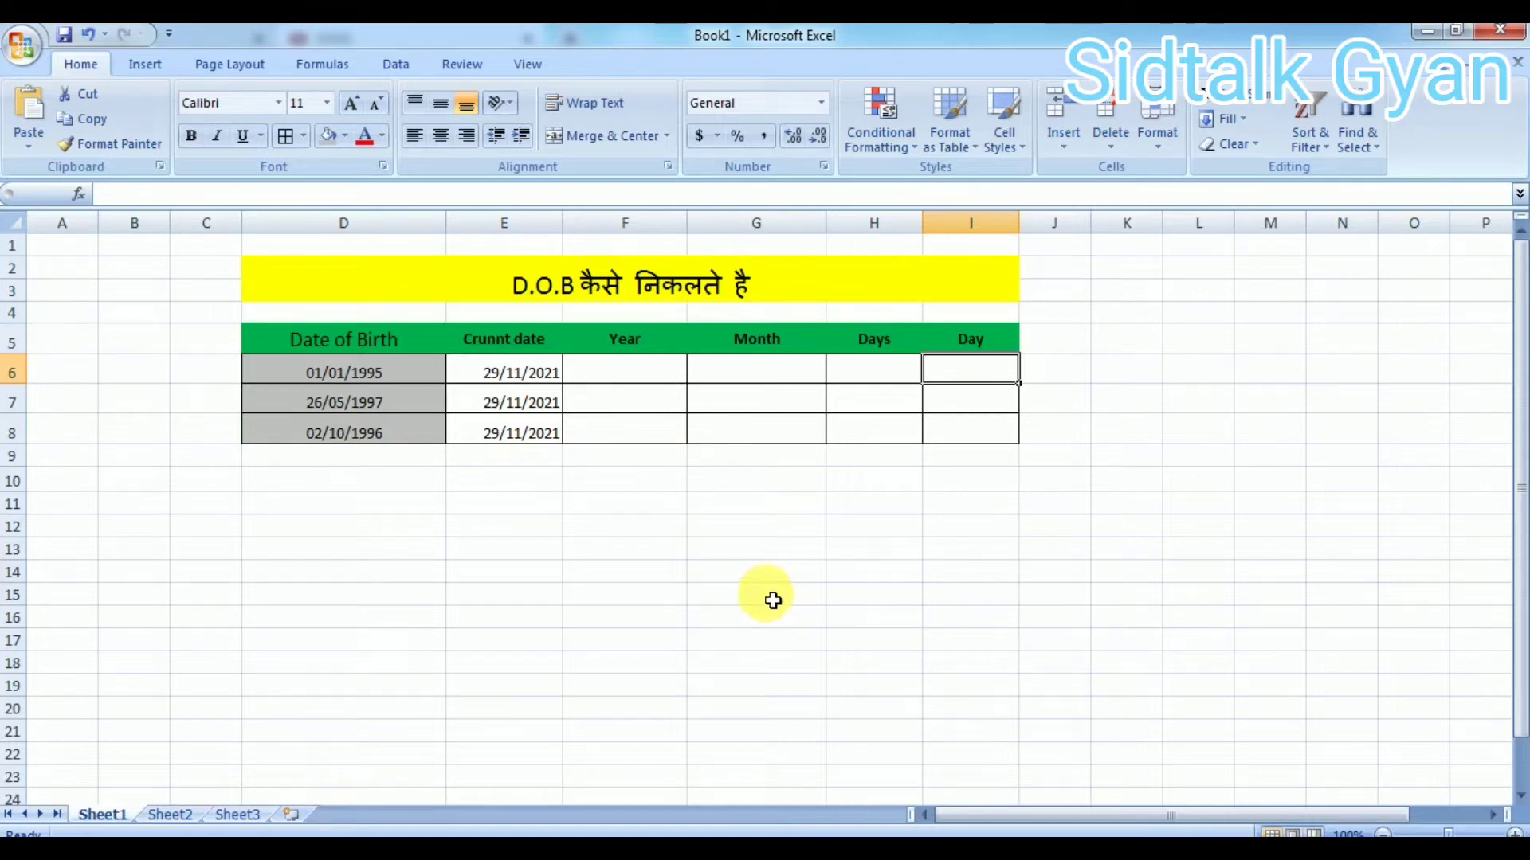
Step: Enter =DATEDIF(D6,E6,"Y") in F6 so it shows 26 full years
click(594, 376)
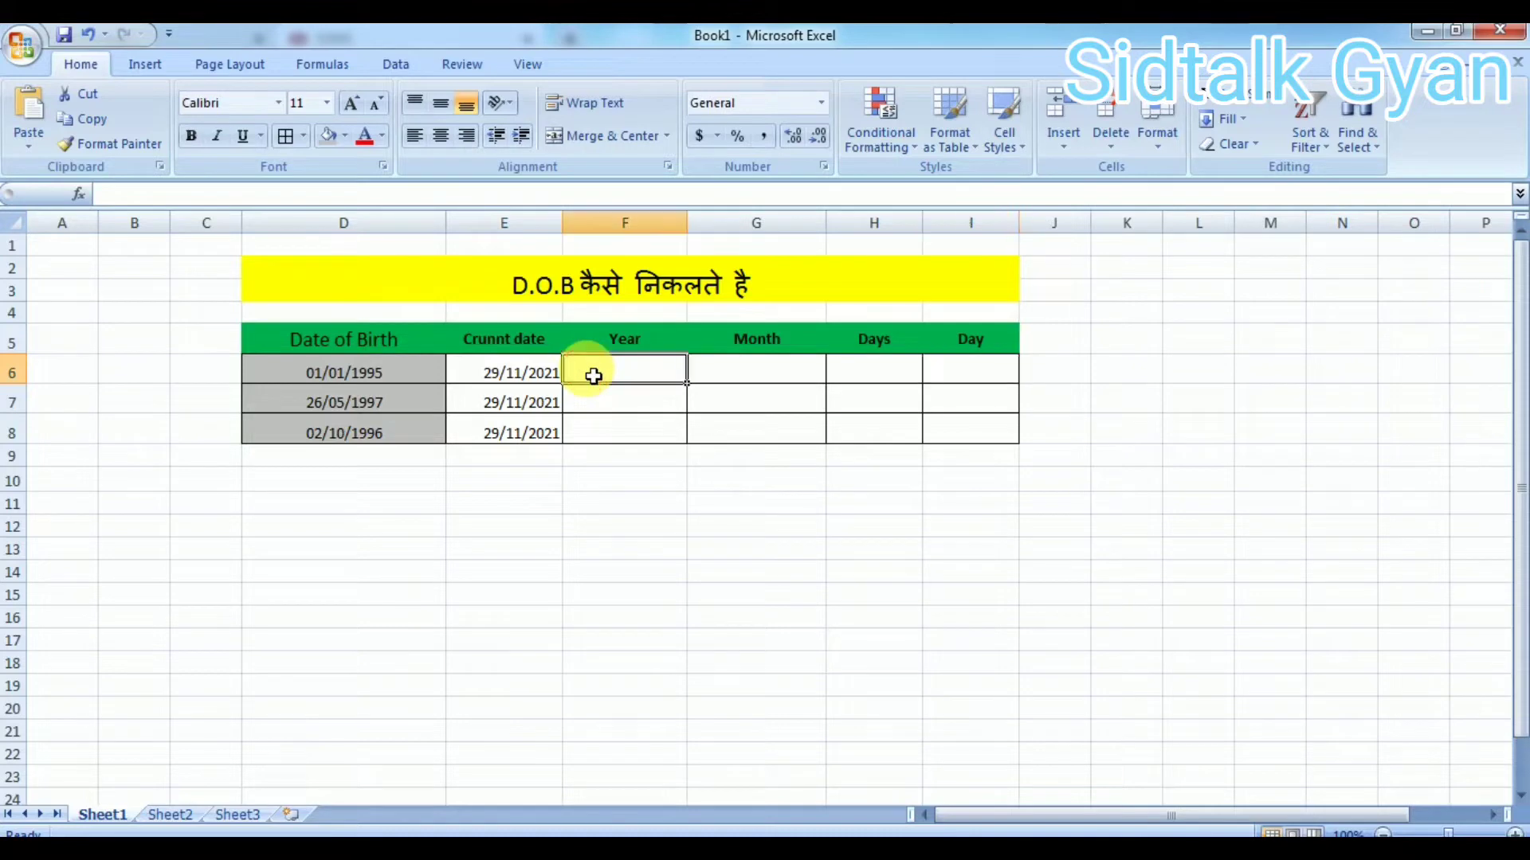
text(=)
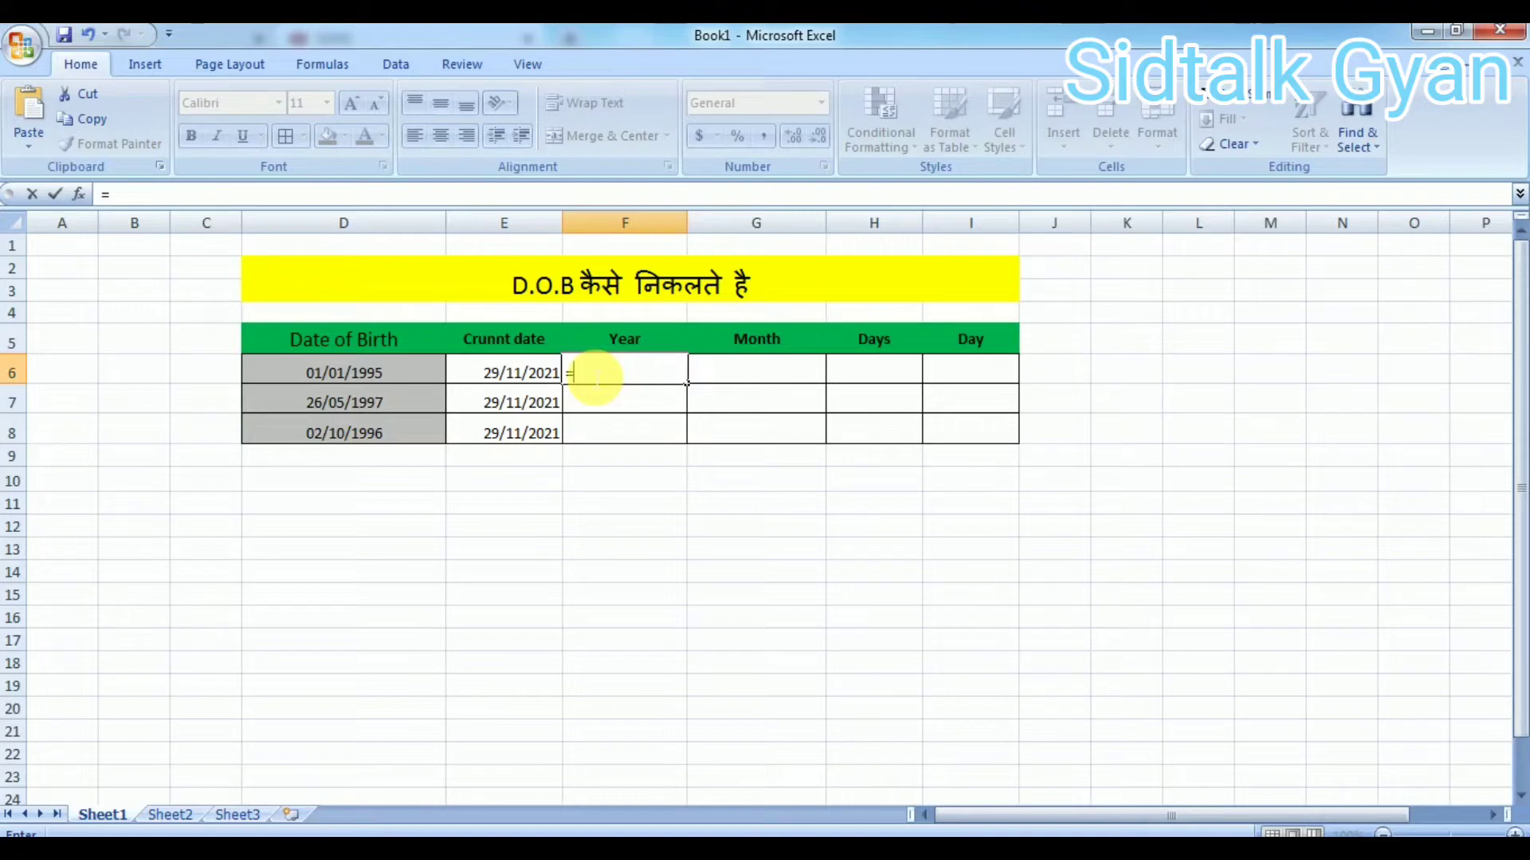
text(DA)
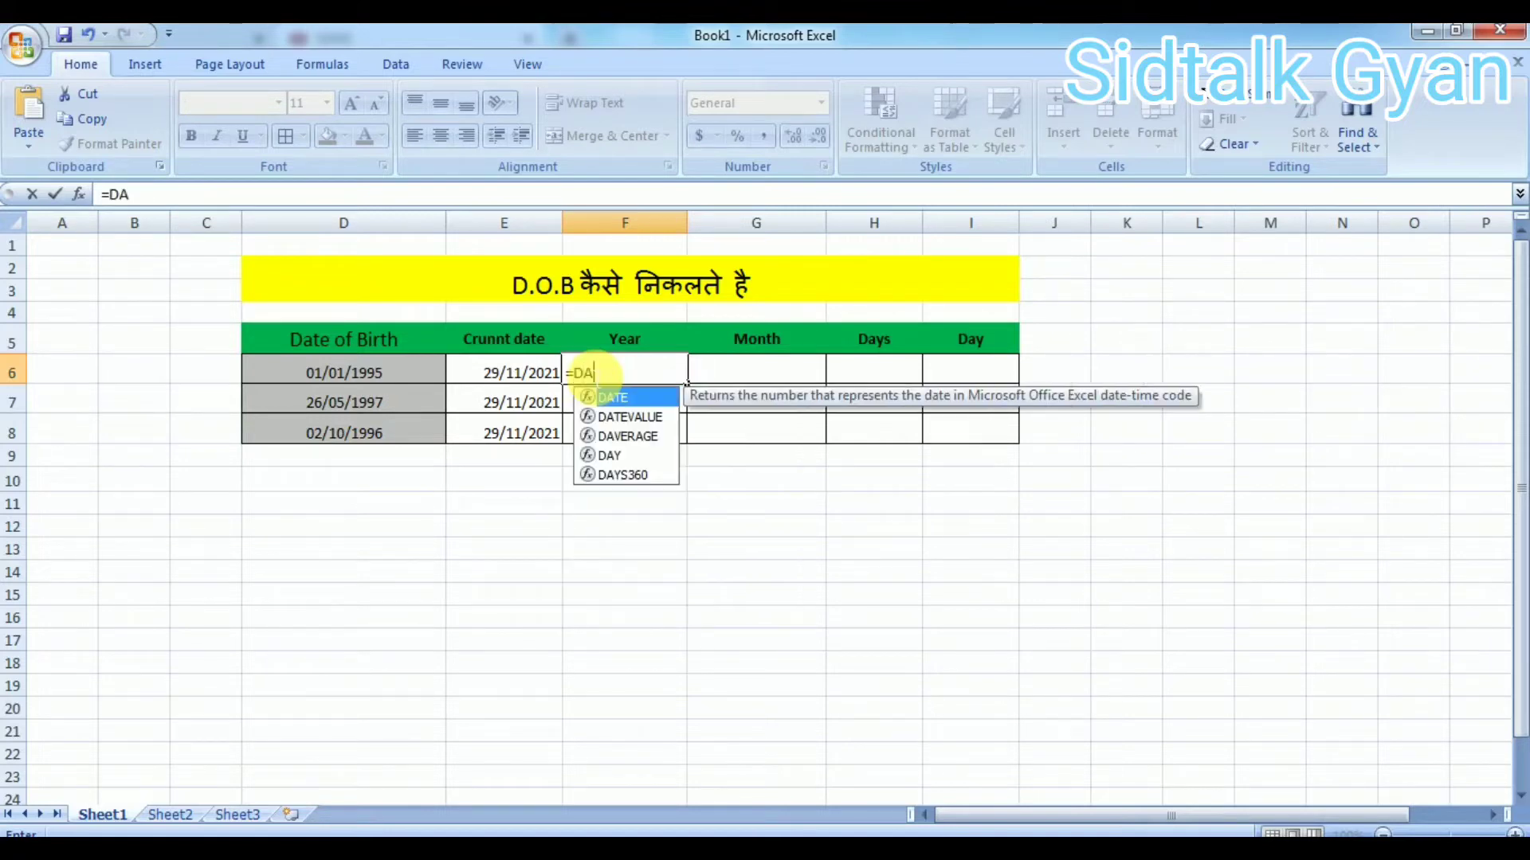
text(TE)
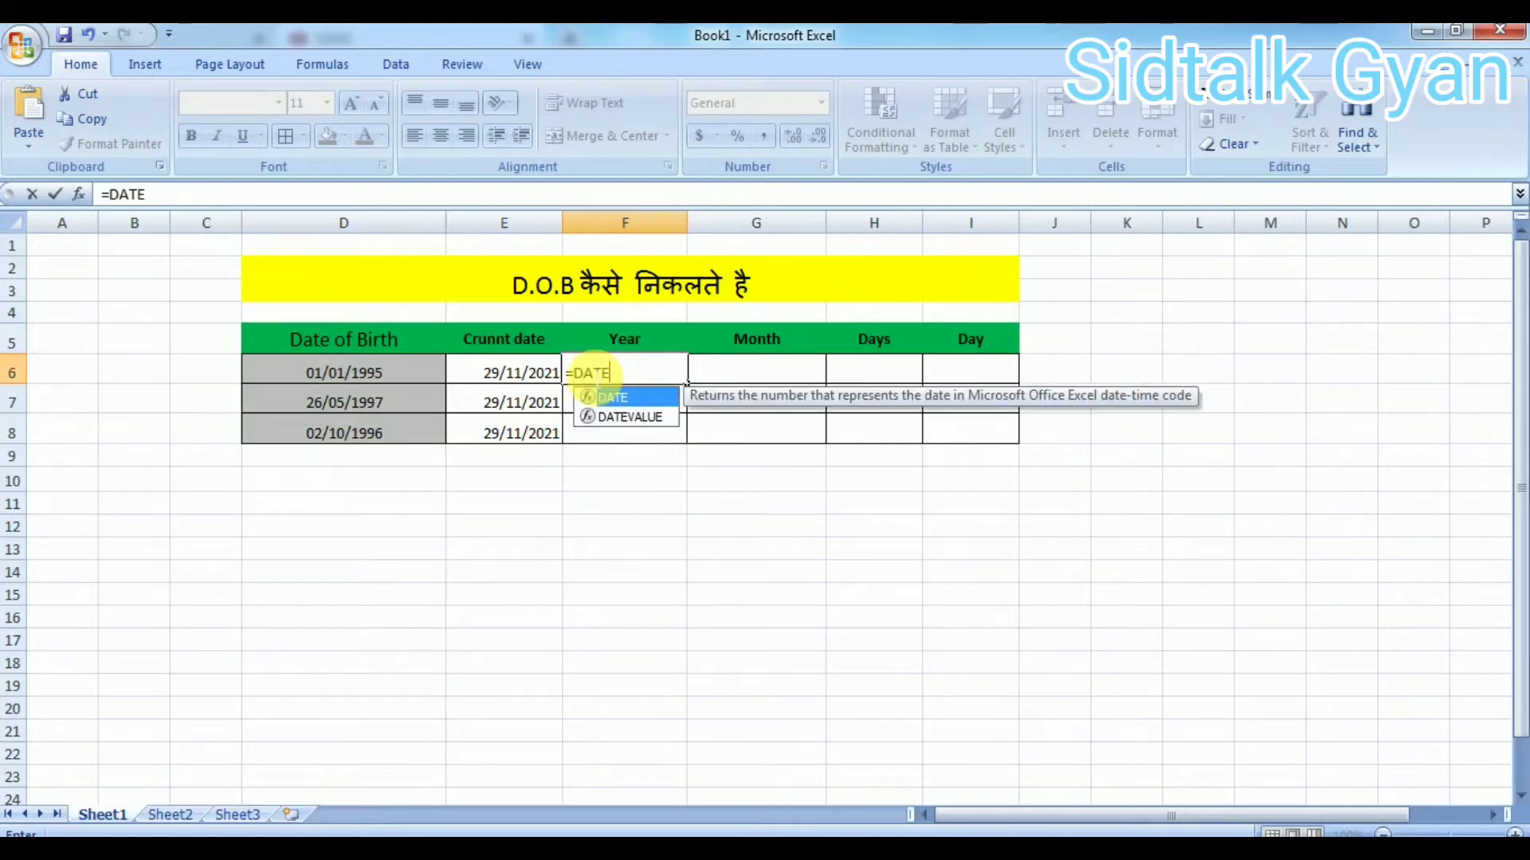
text(DI)
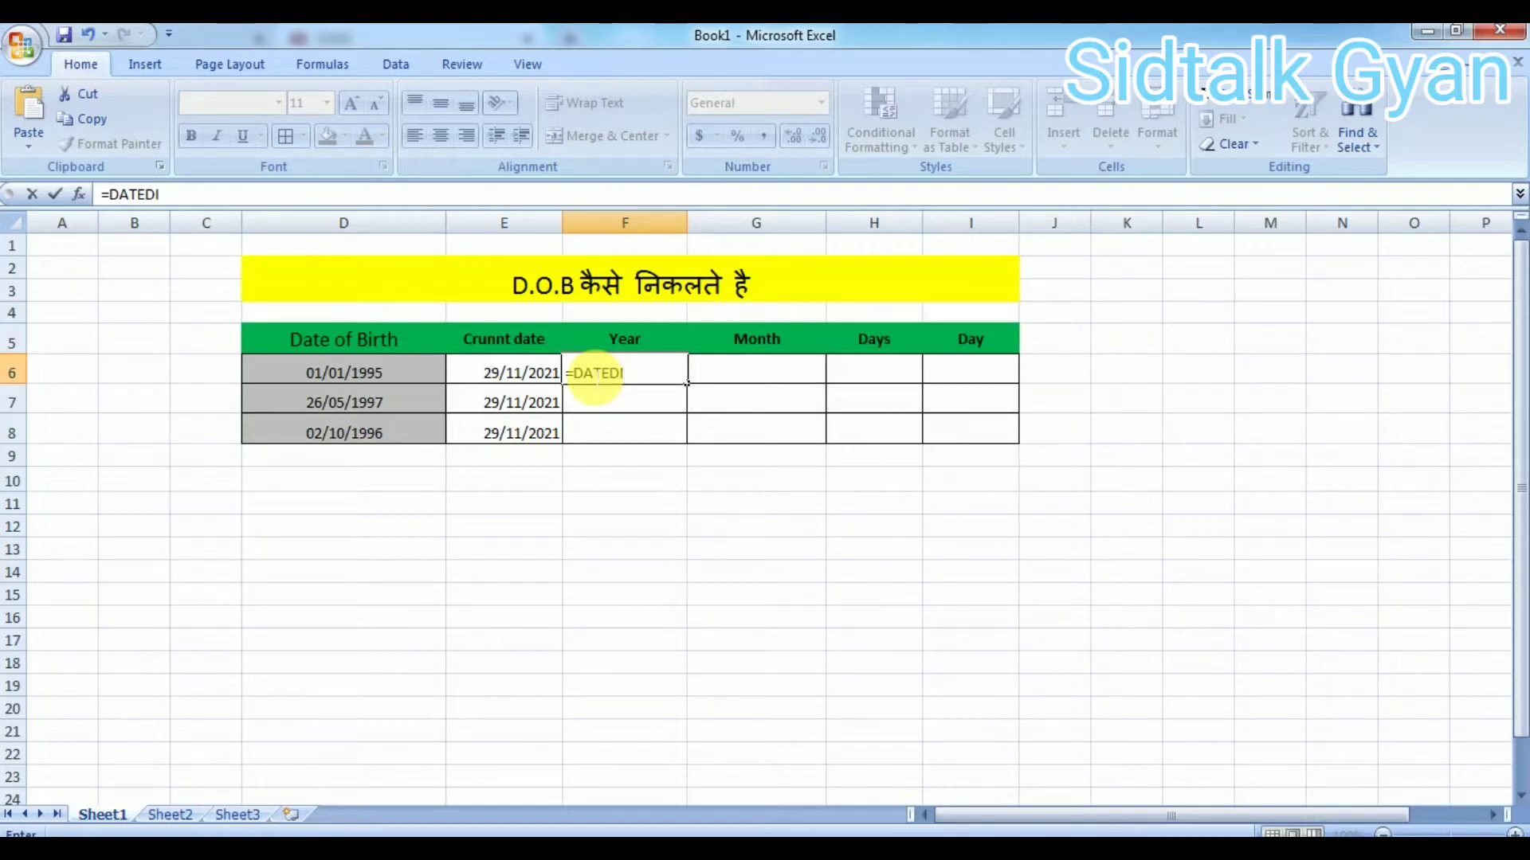
text(F)
text(()
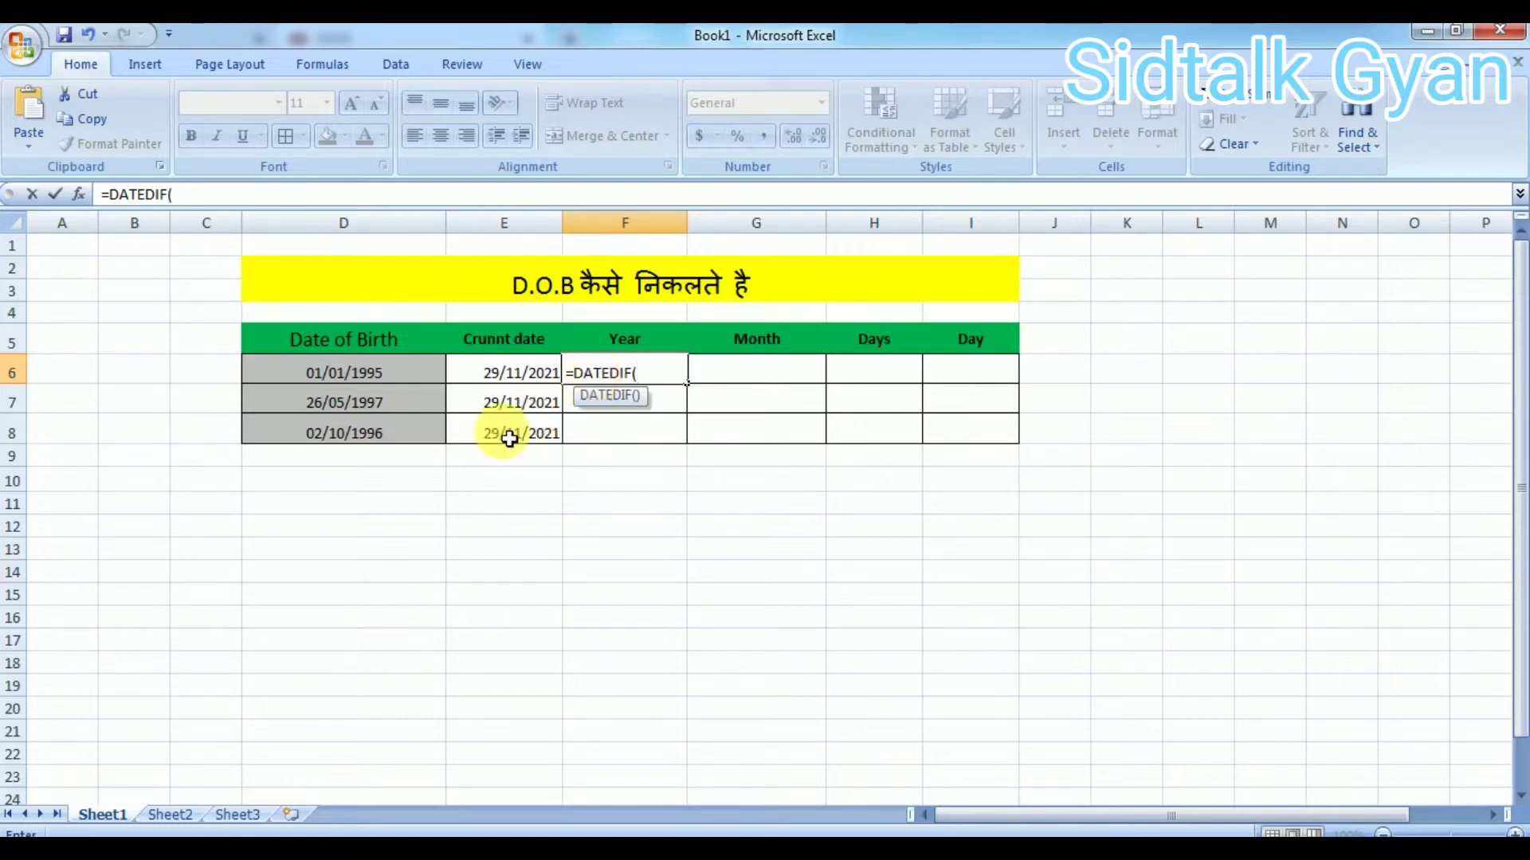
click(341, 384)
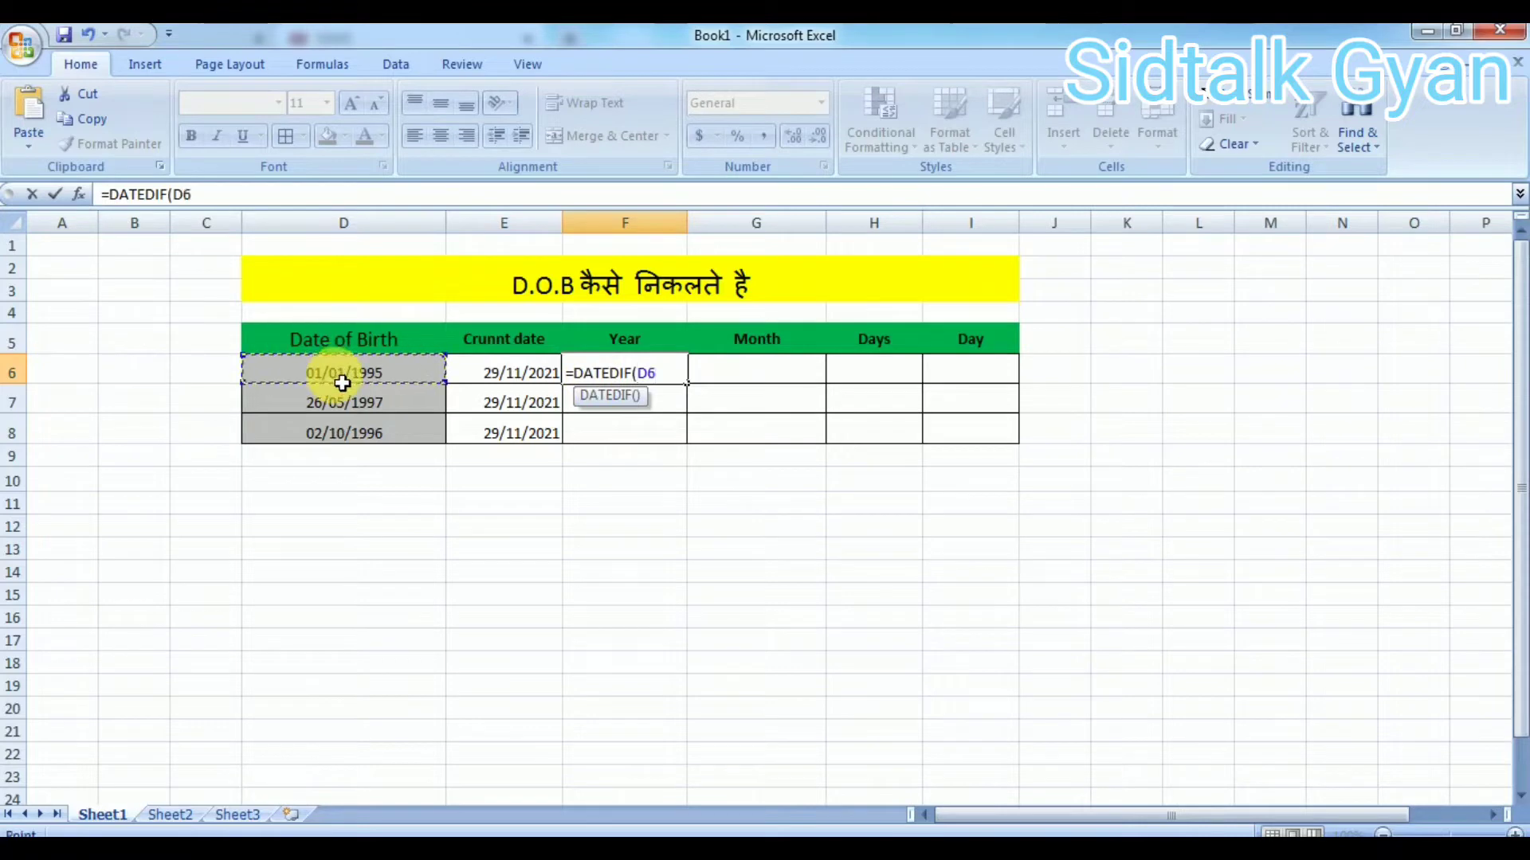
text(,)
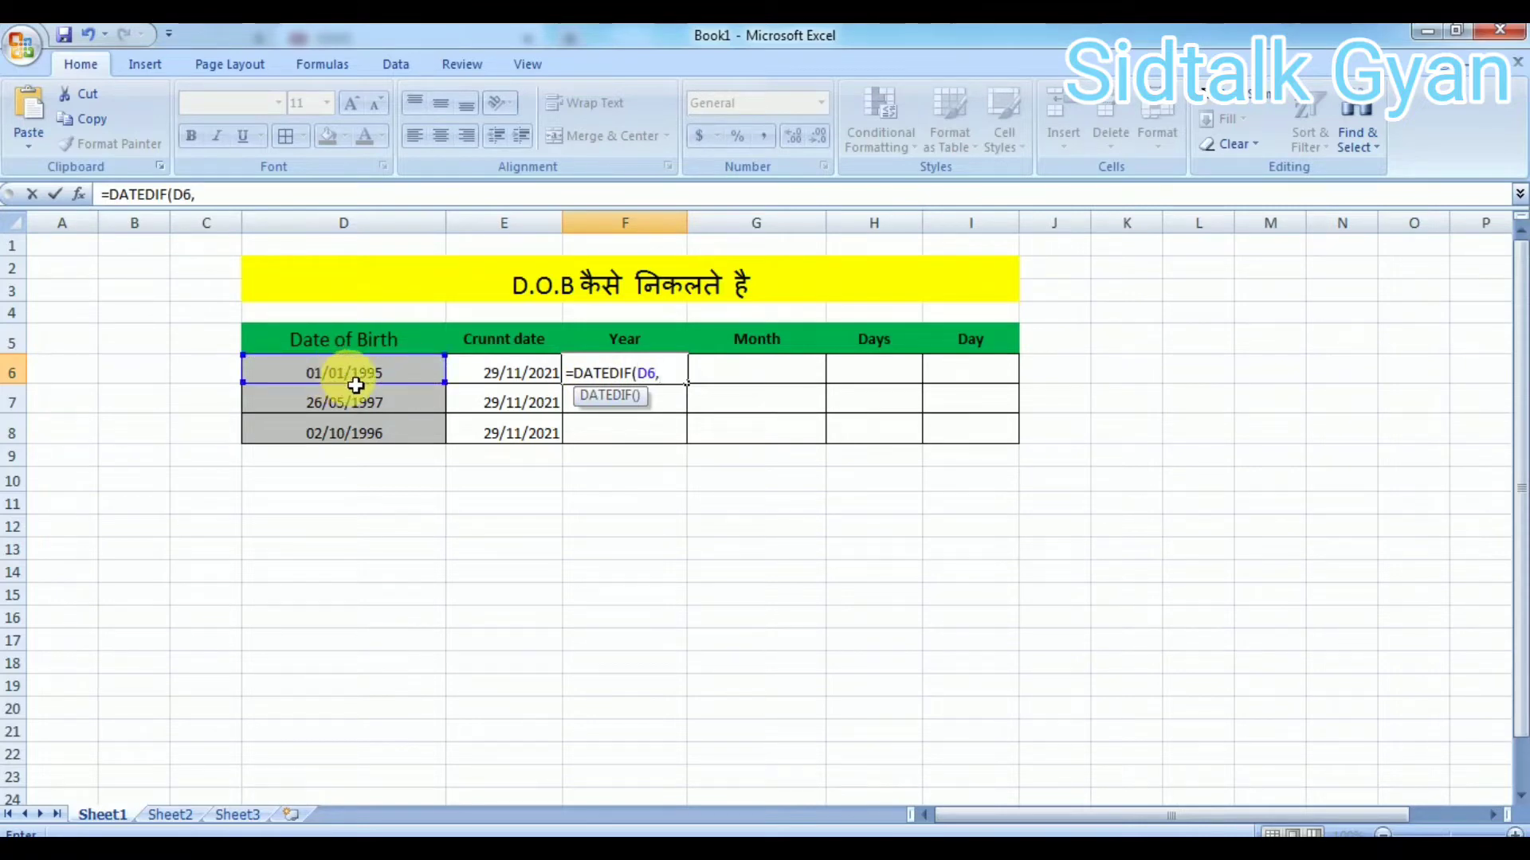
click(518, 383)
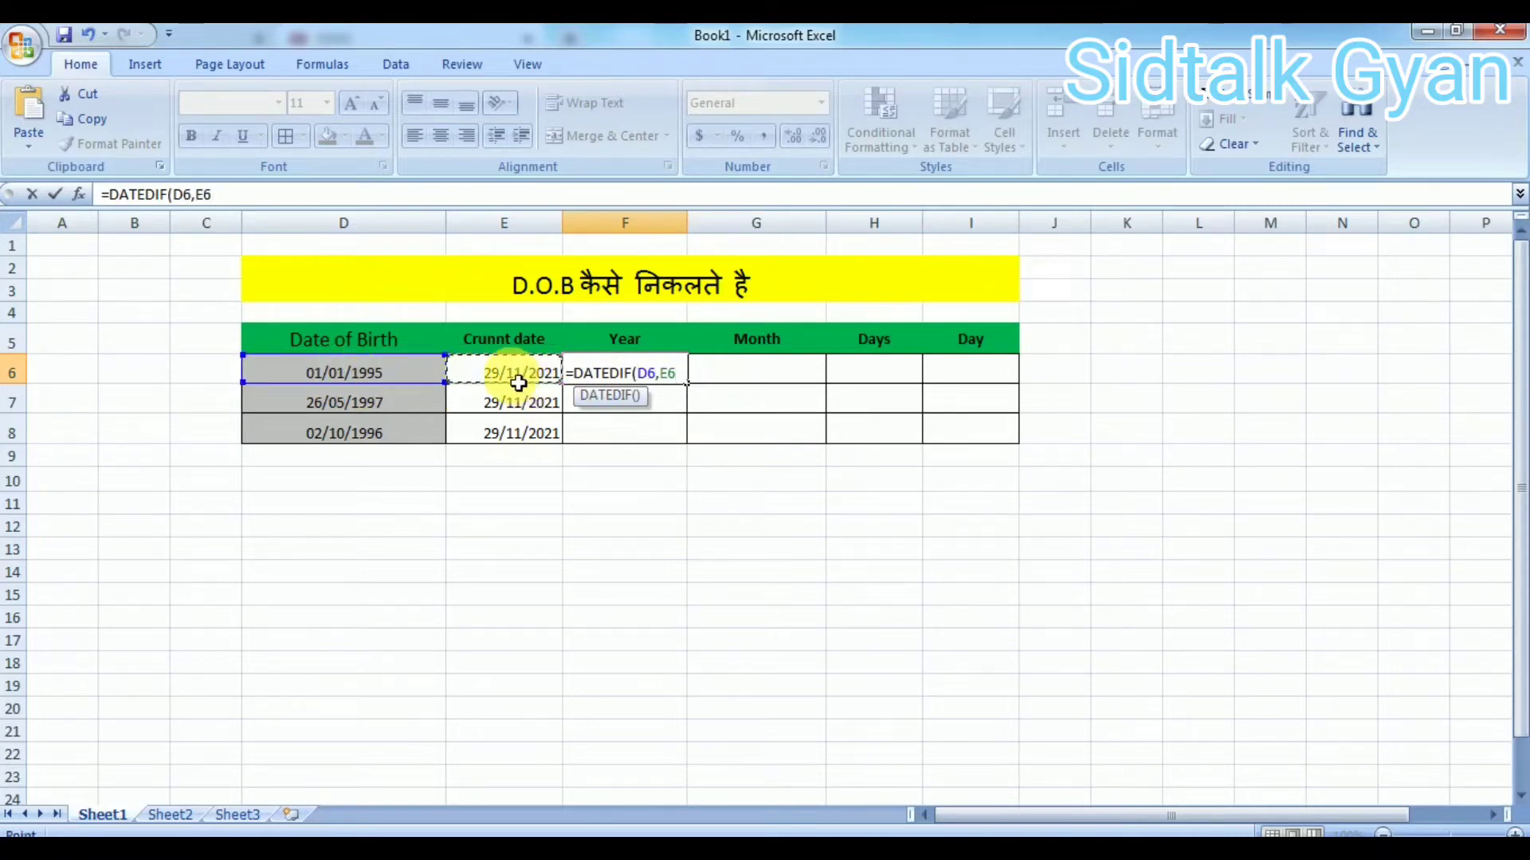
text(,)
text(")
text(Y)
text(")
text())
key(Return)
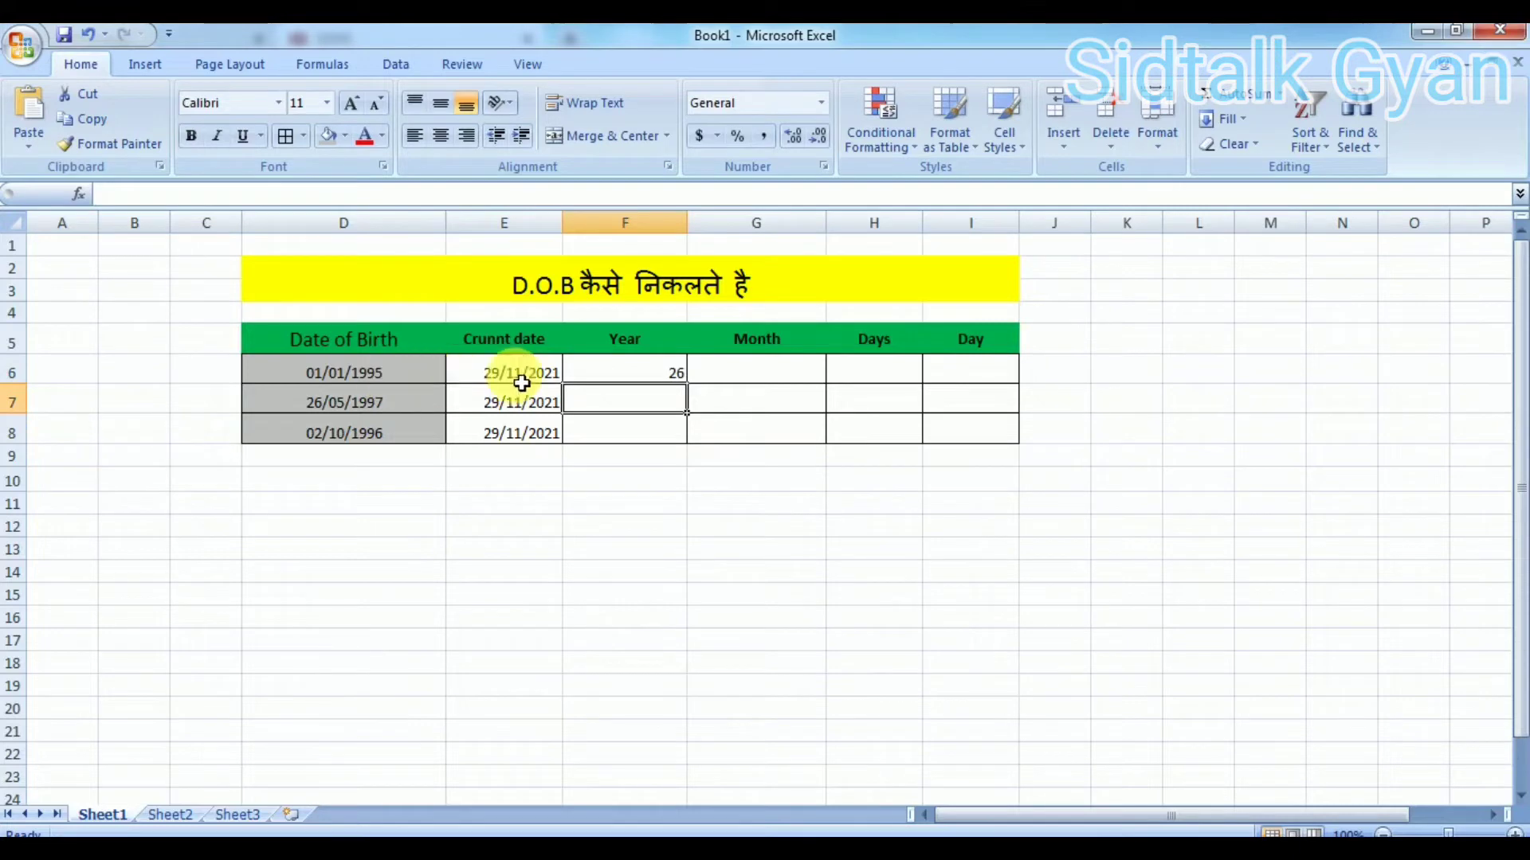
Step: Enter =DATEDIF(D6,E6,"YM") in G6 so it shows 10 leftover months
click(644, 378)
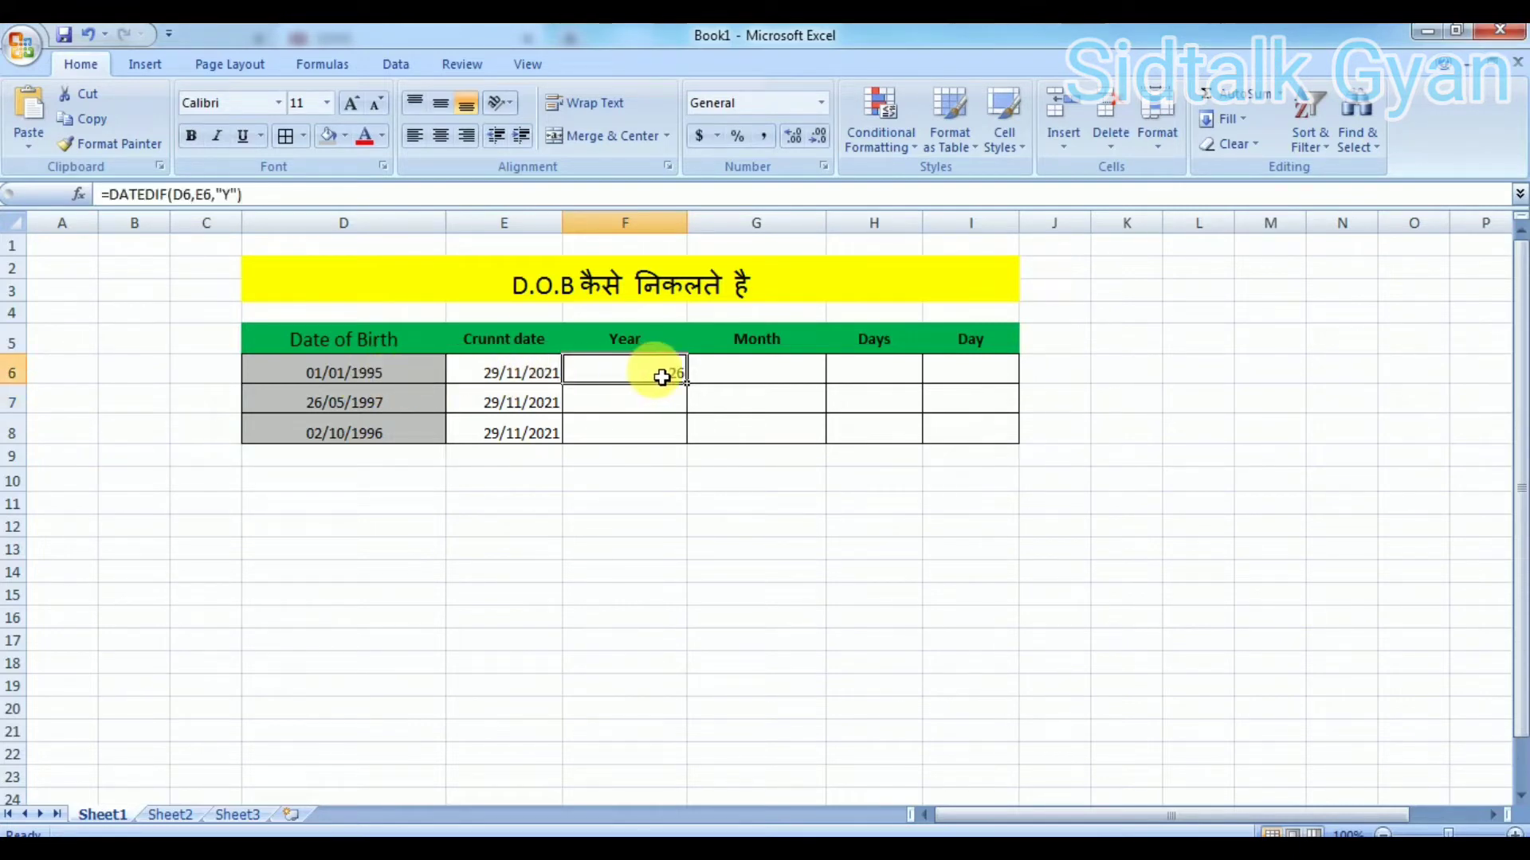
click(749, 377)
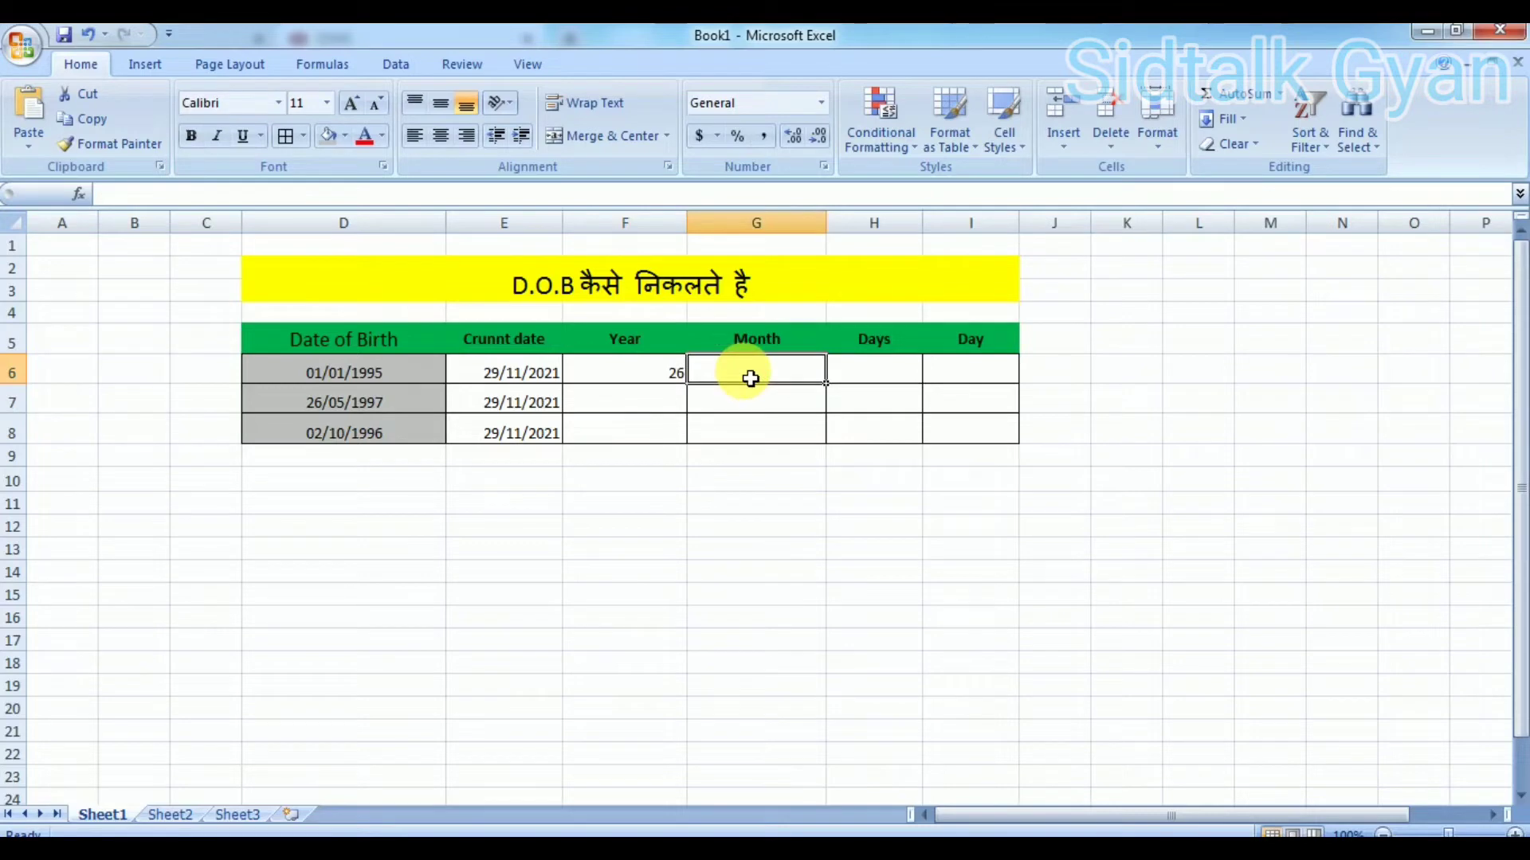
double_click(750, 379)
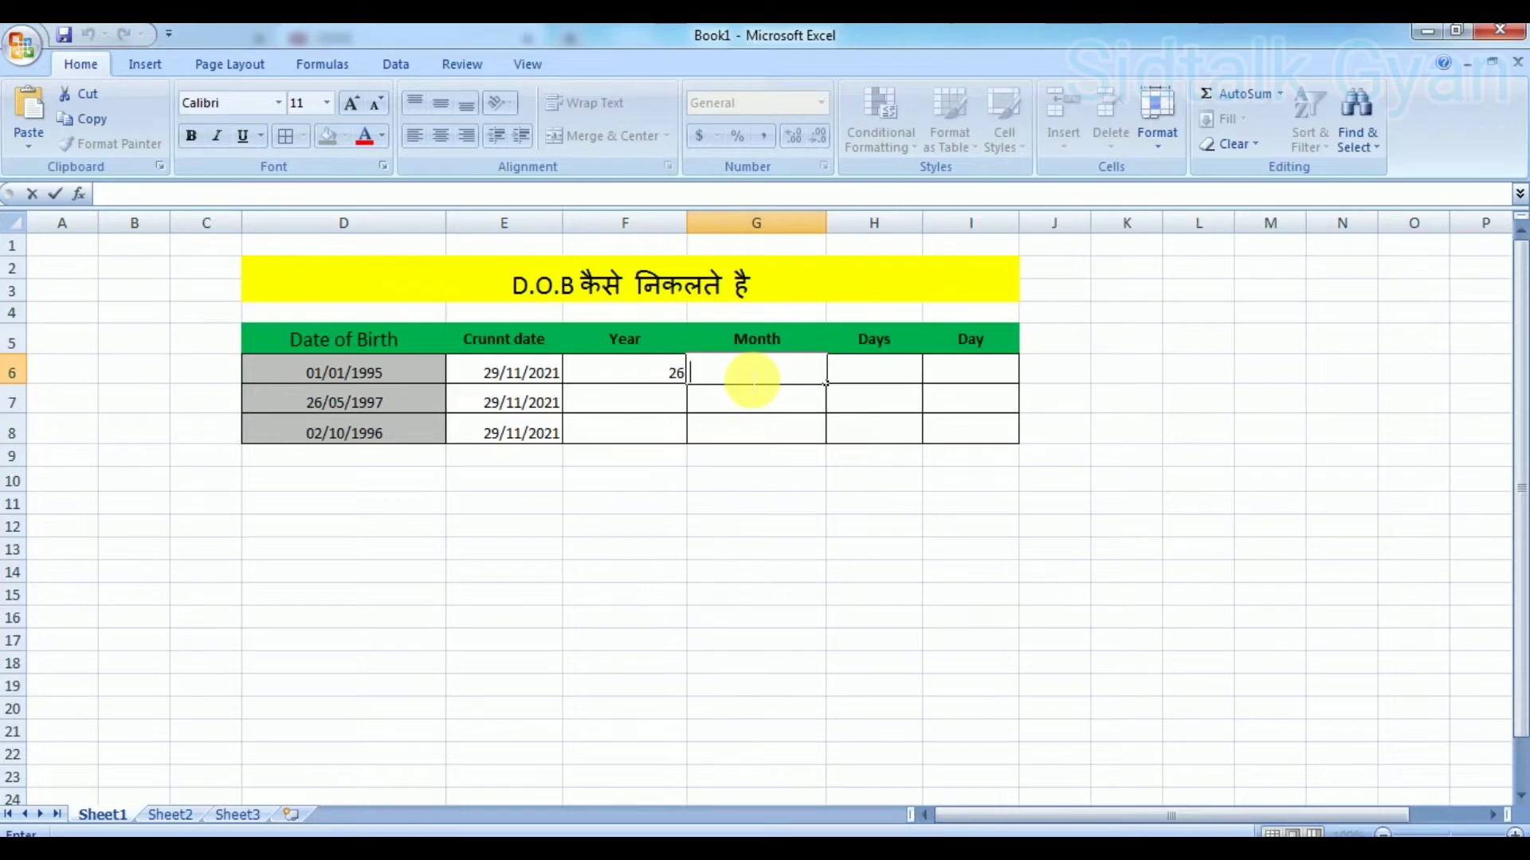
text(=)
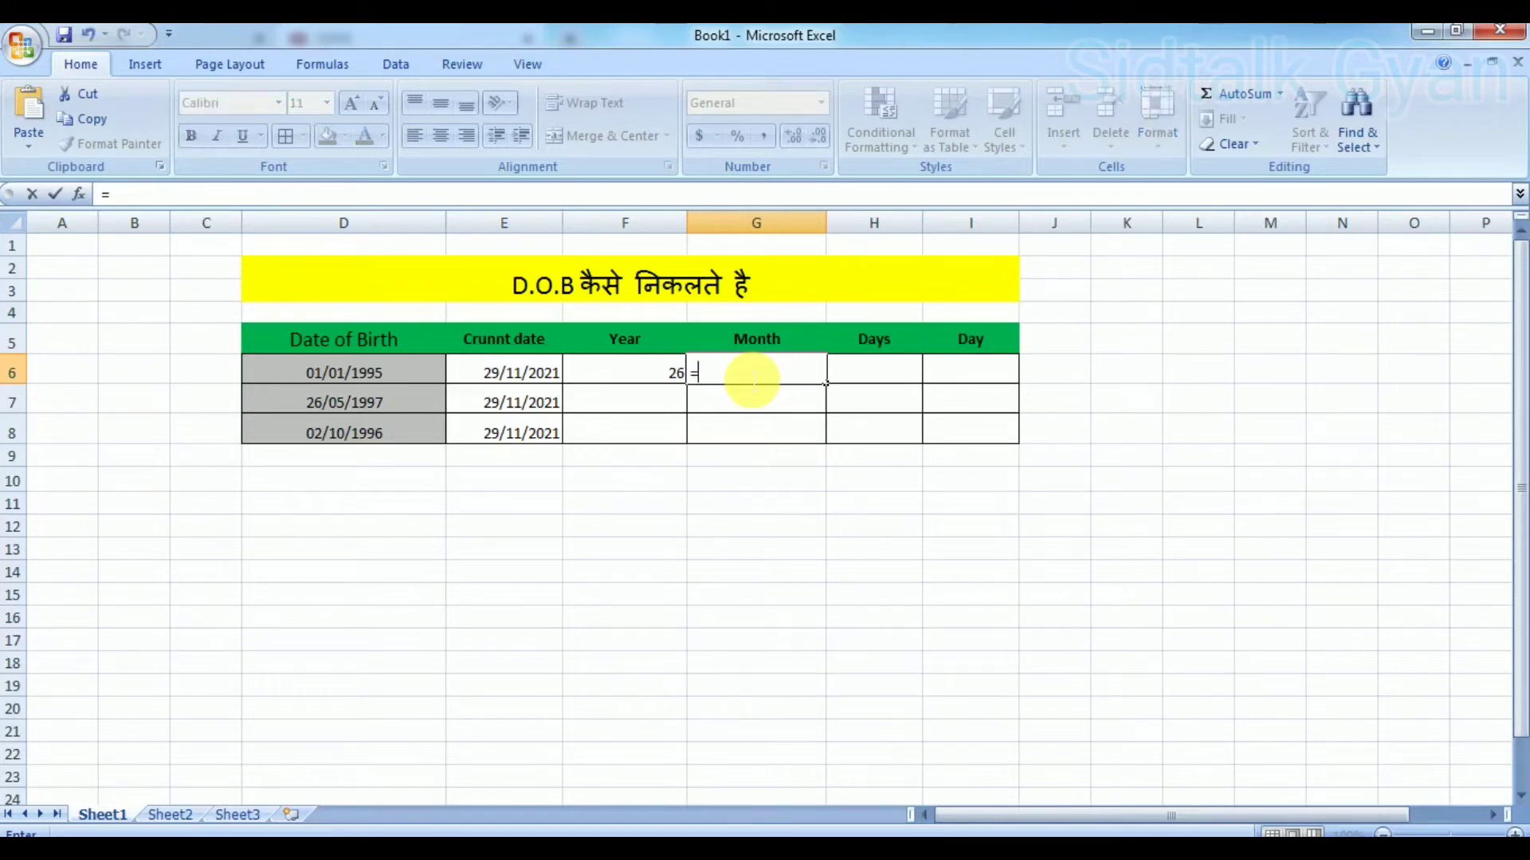
text(DATE)
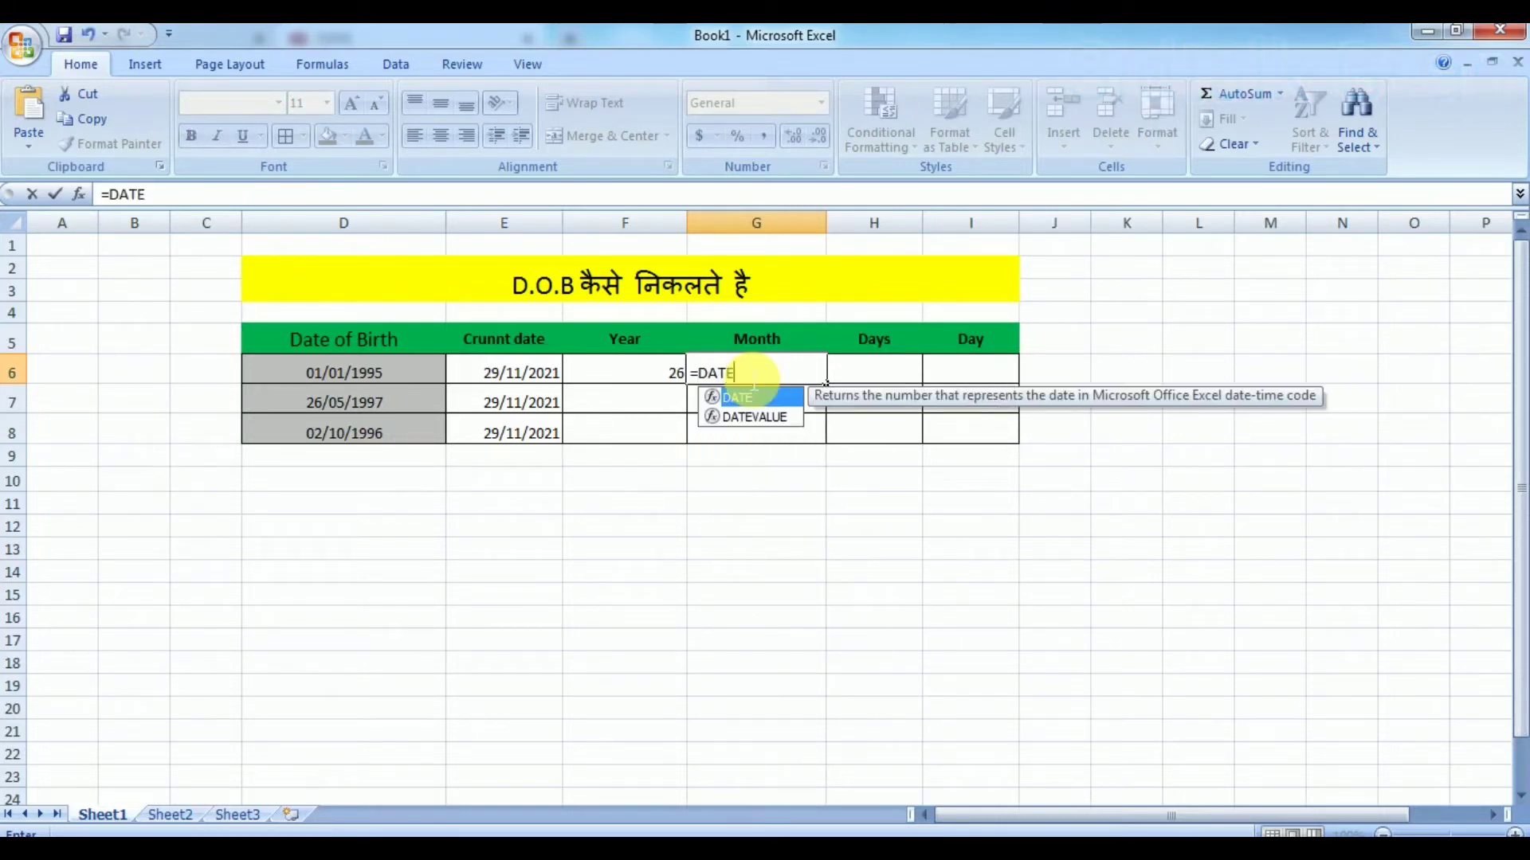
text(DIF)
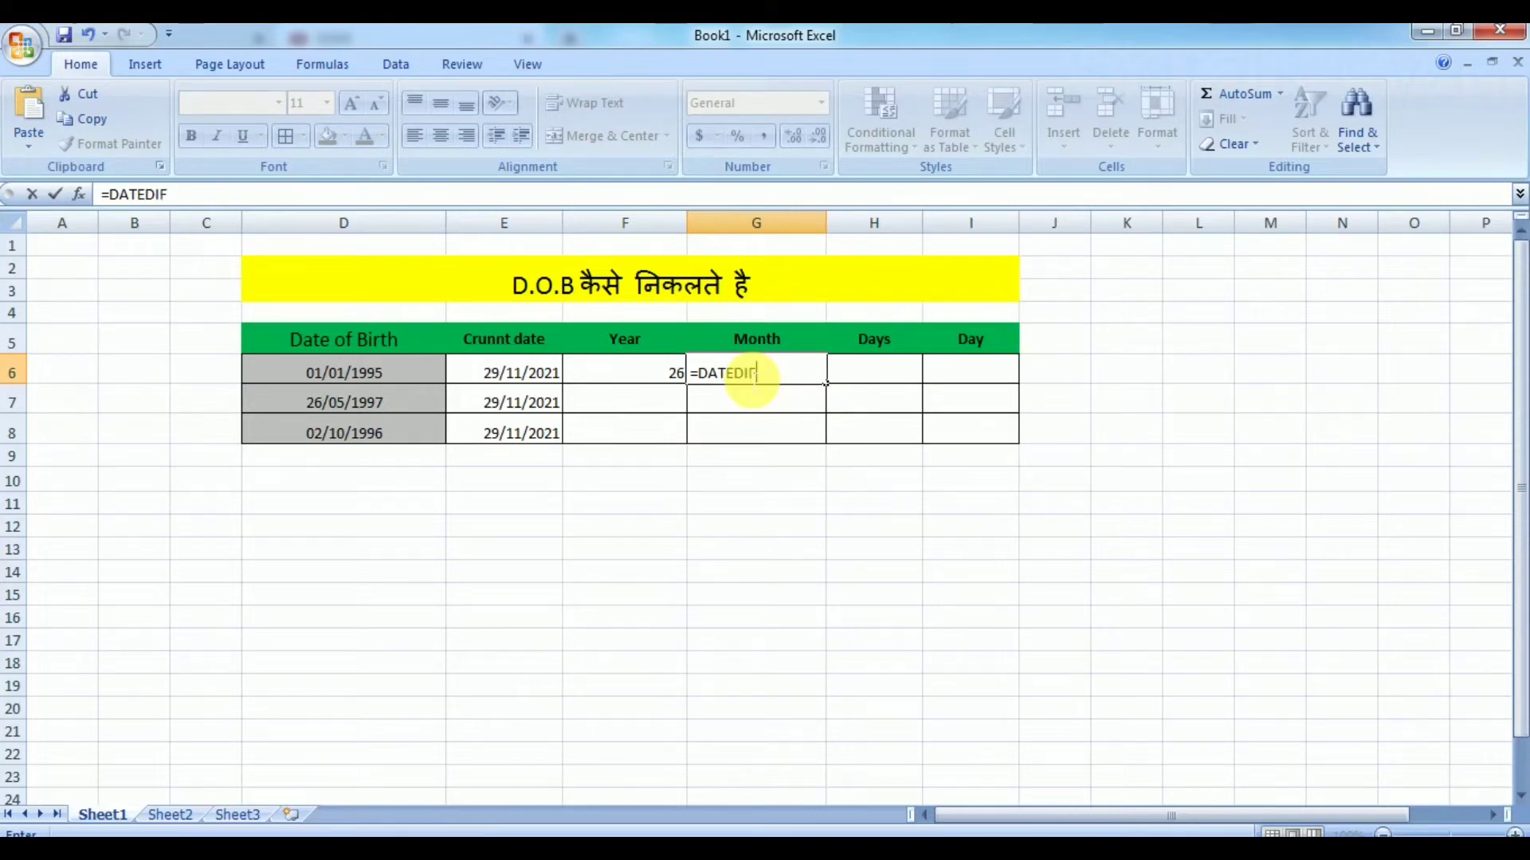
text(()
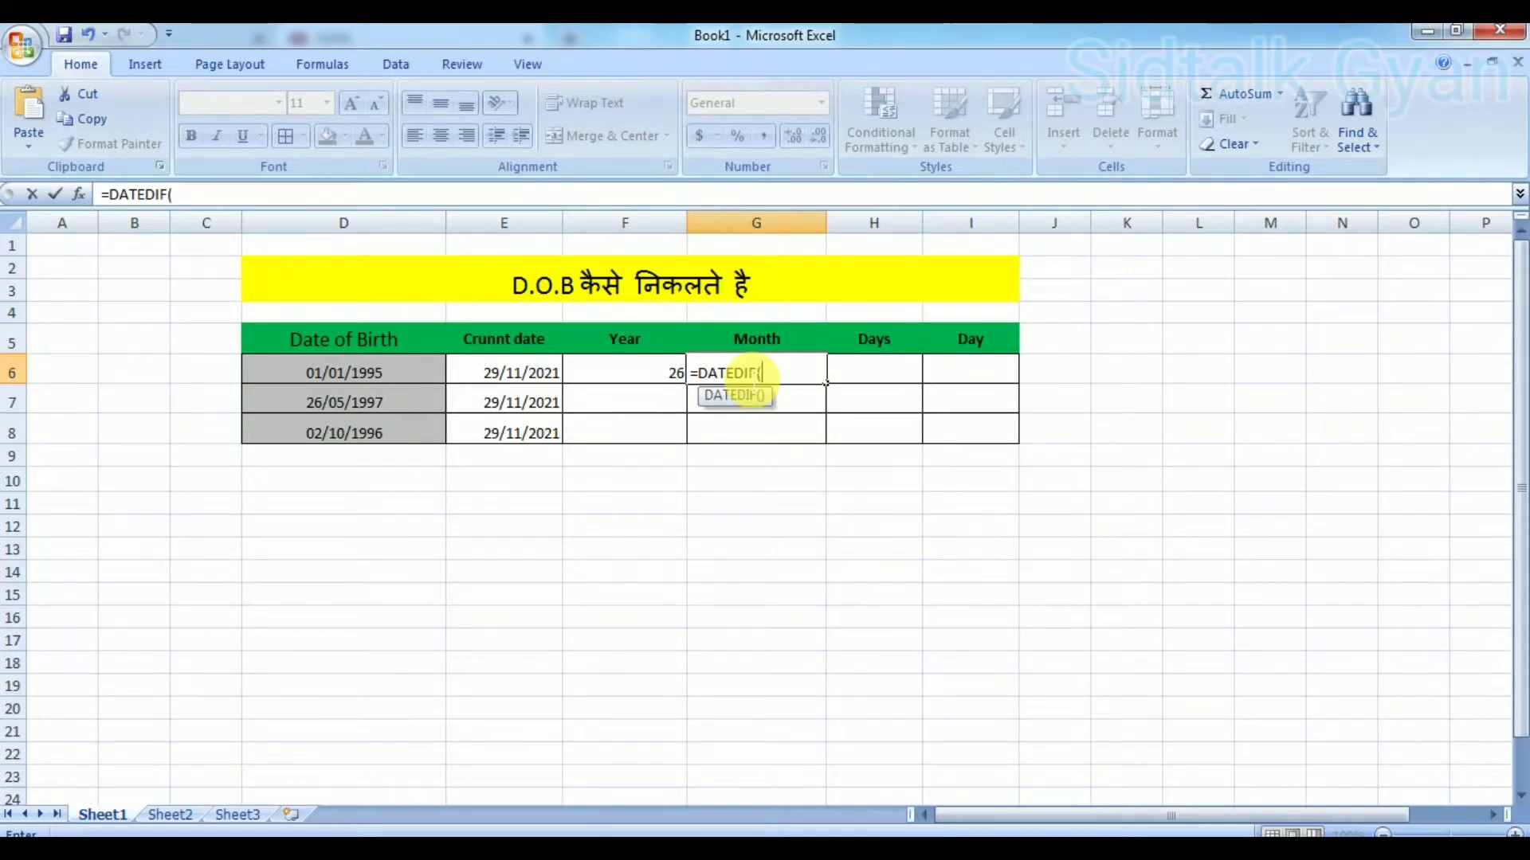
click(341, 378)
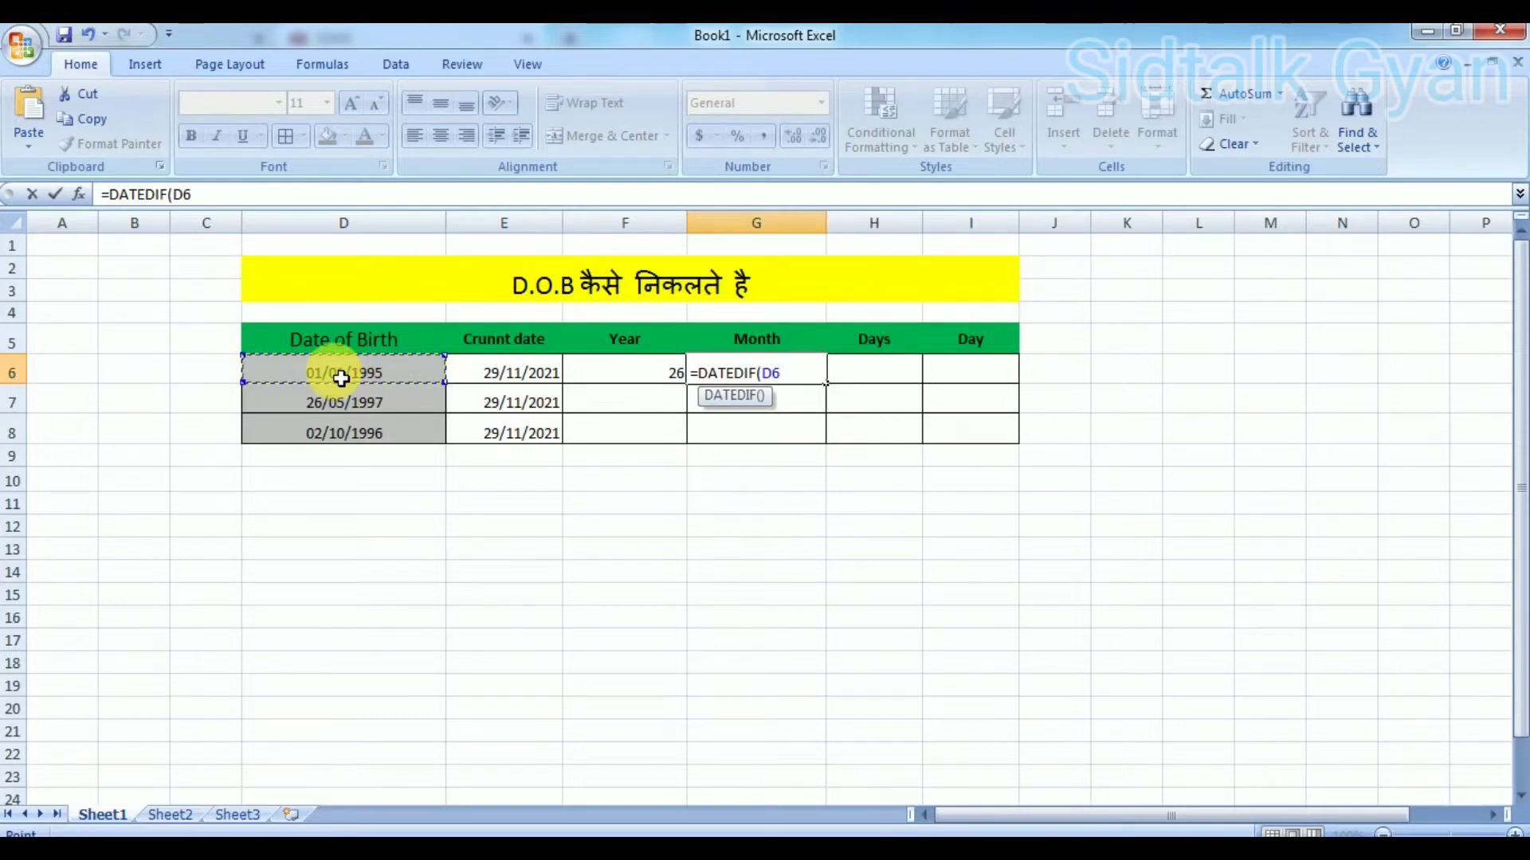
text(,)
click(508, 380)
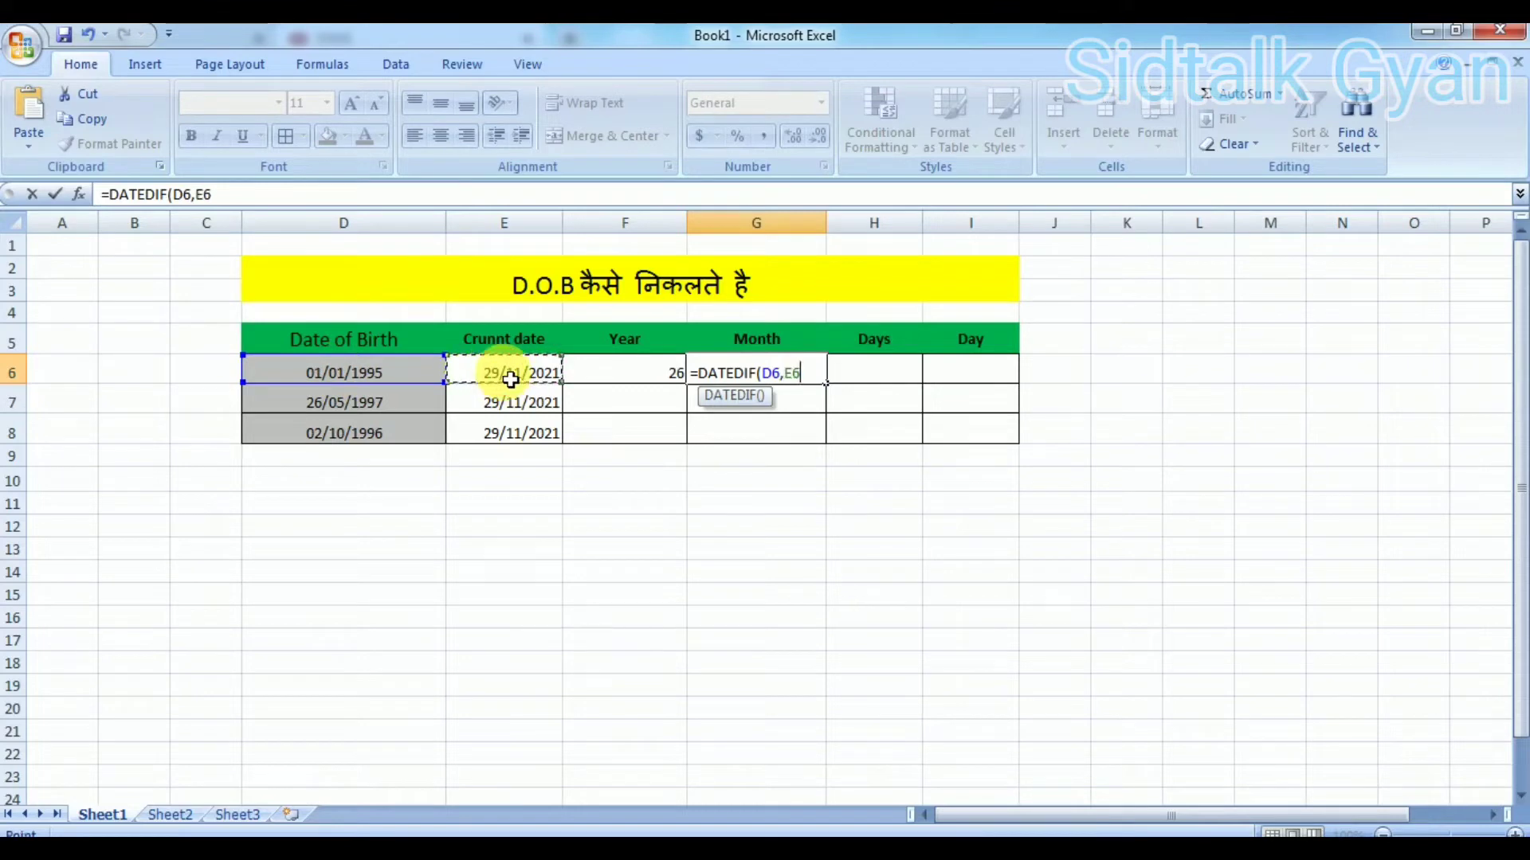
text(,)
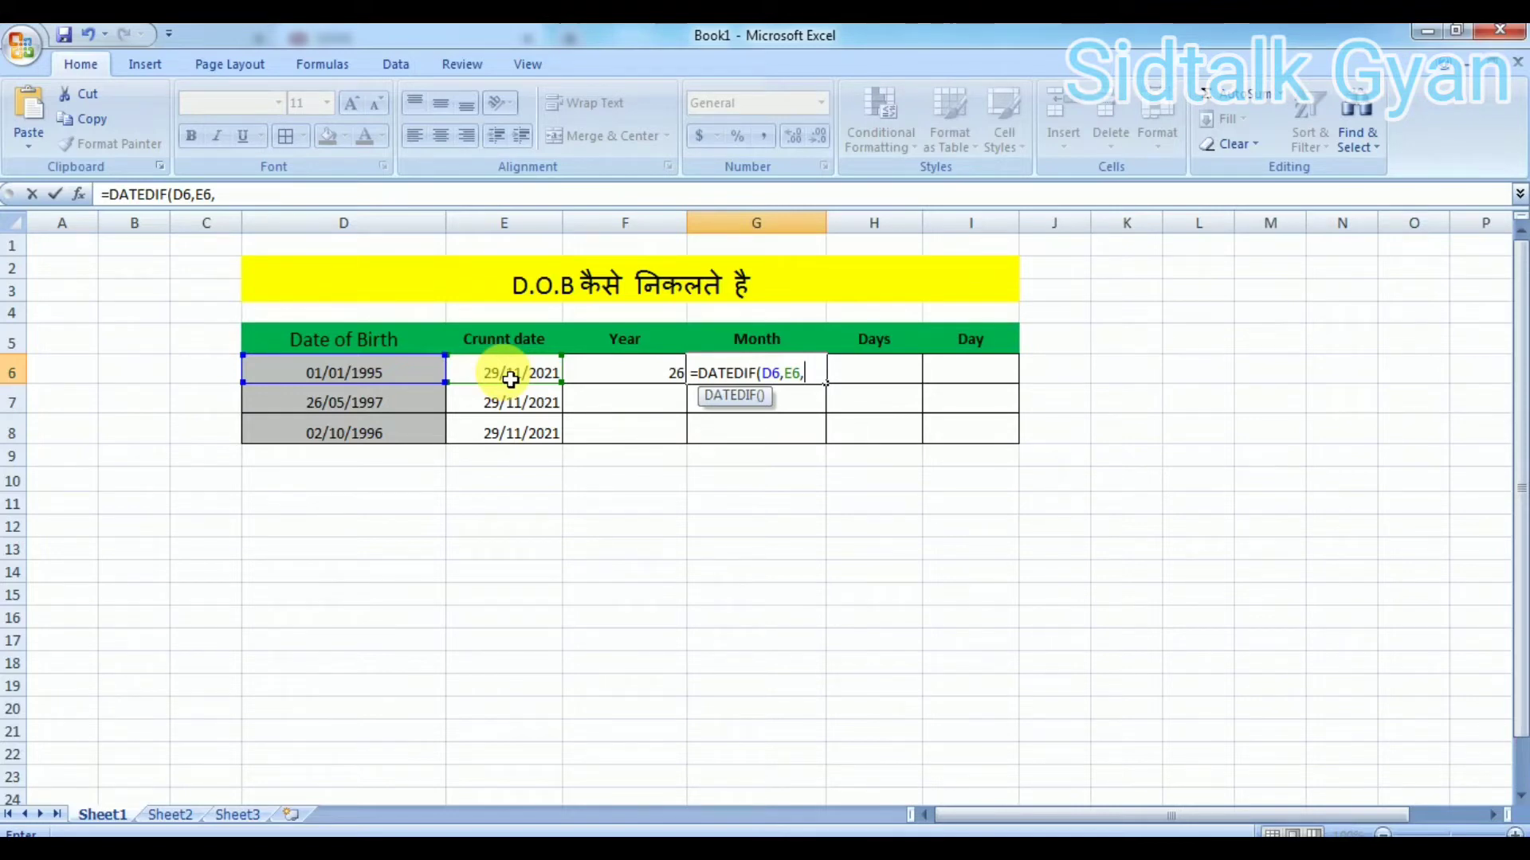
text("Y)
text(M)
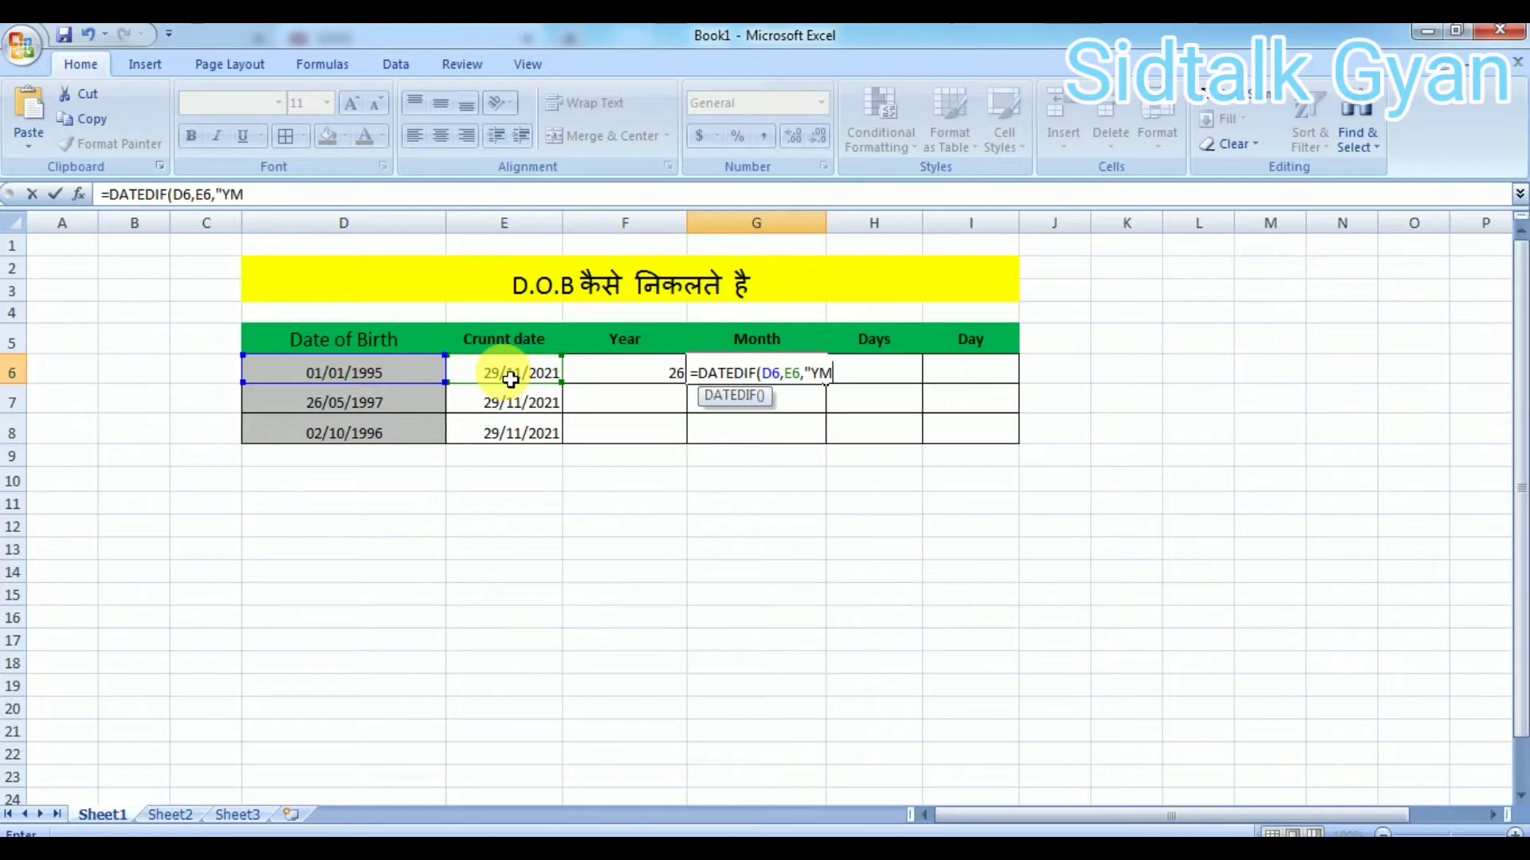
text(")
text())
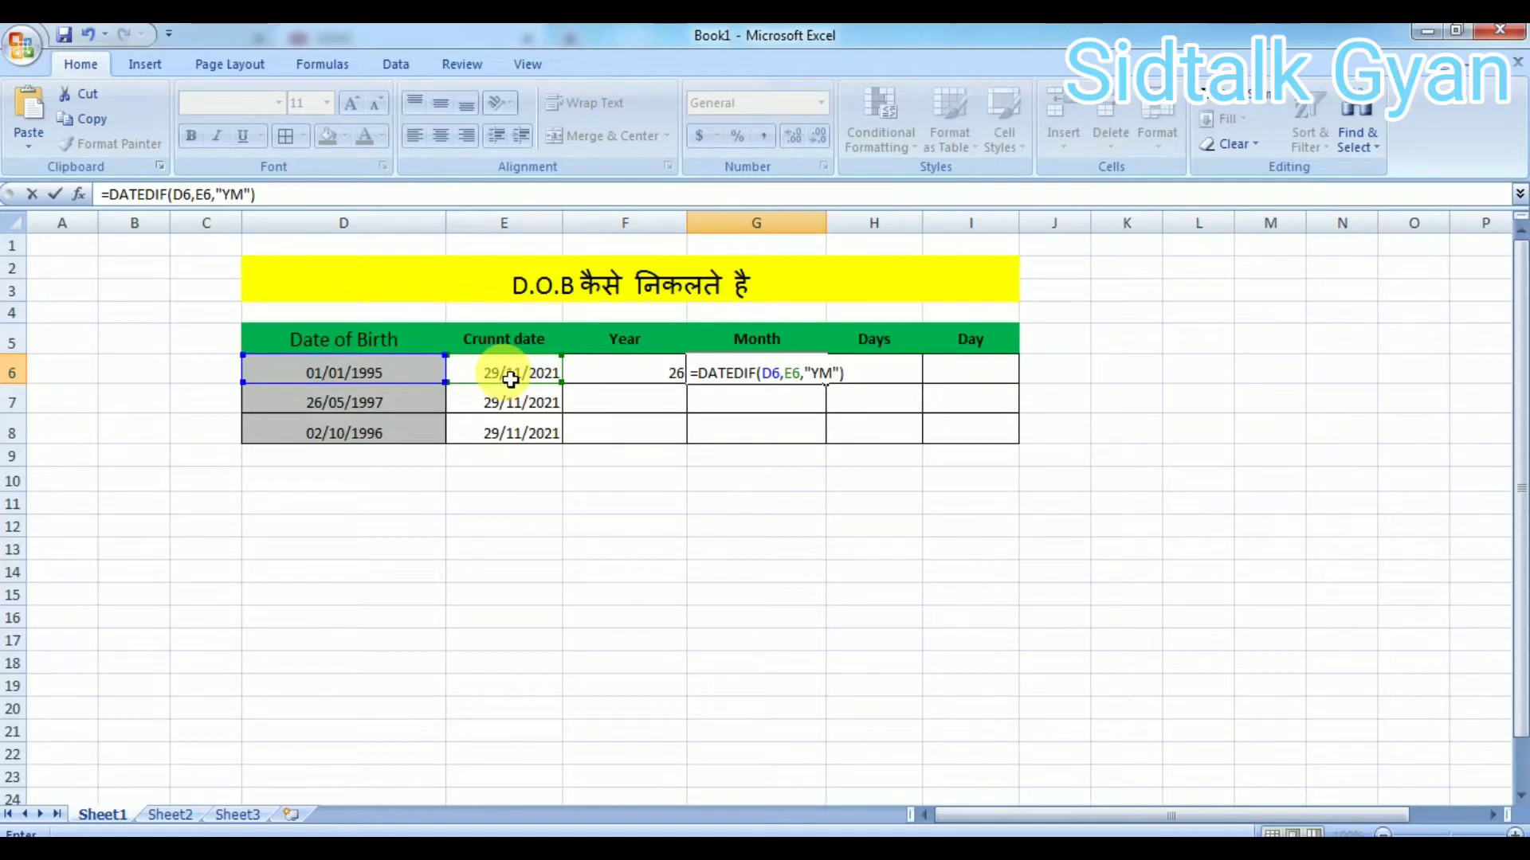
key(Return)
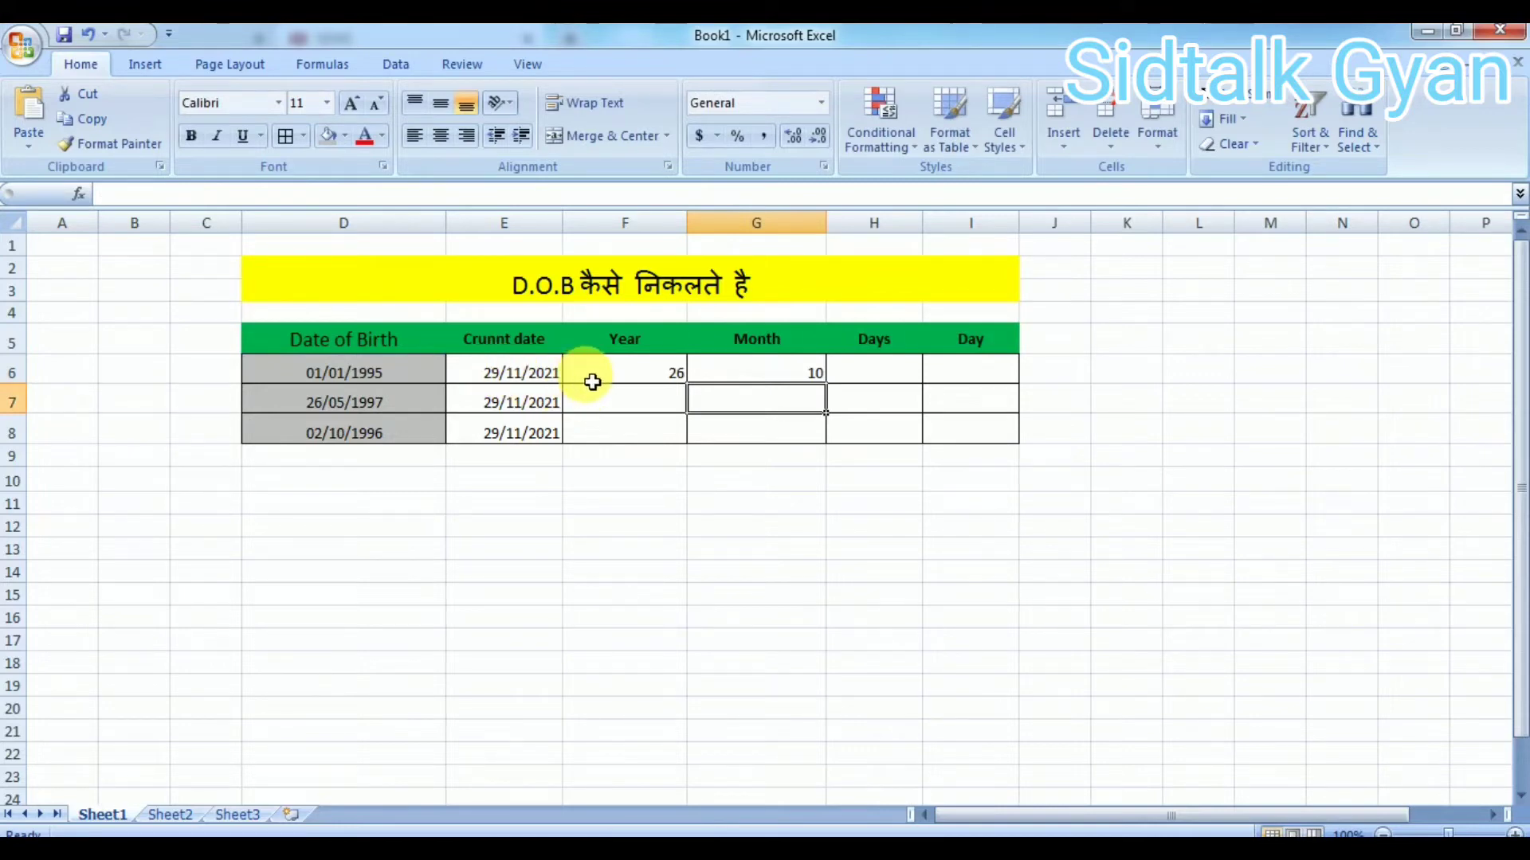
click(596, 380)
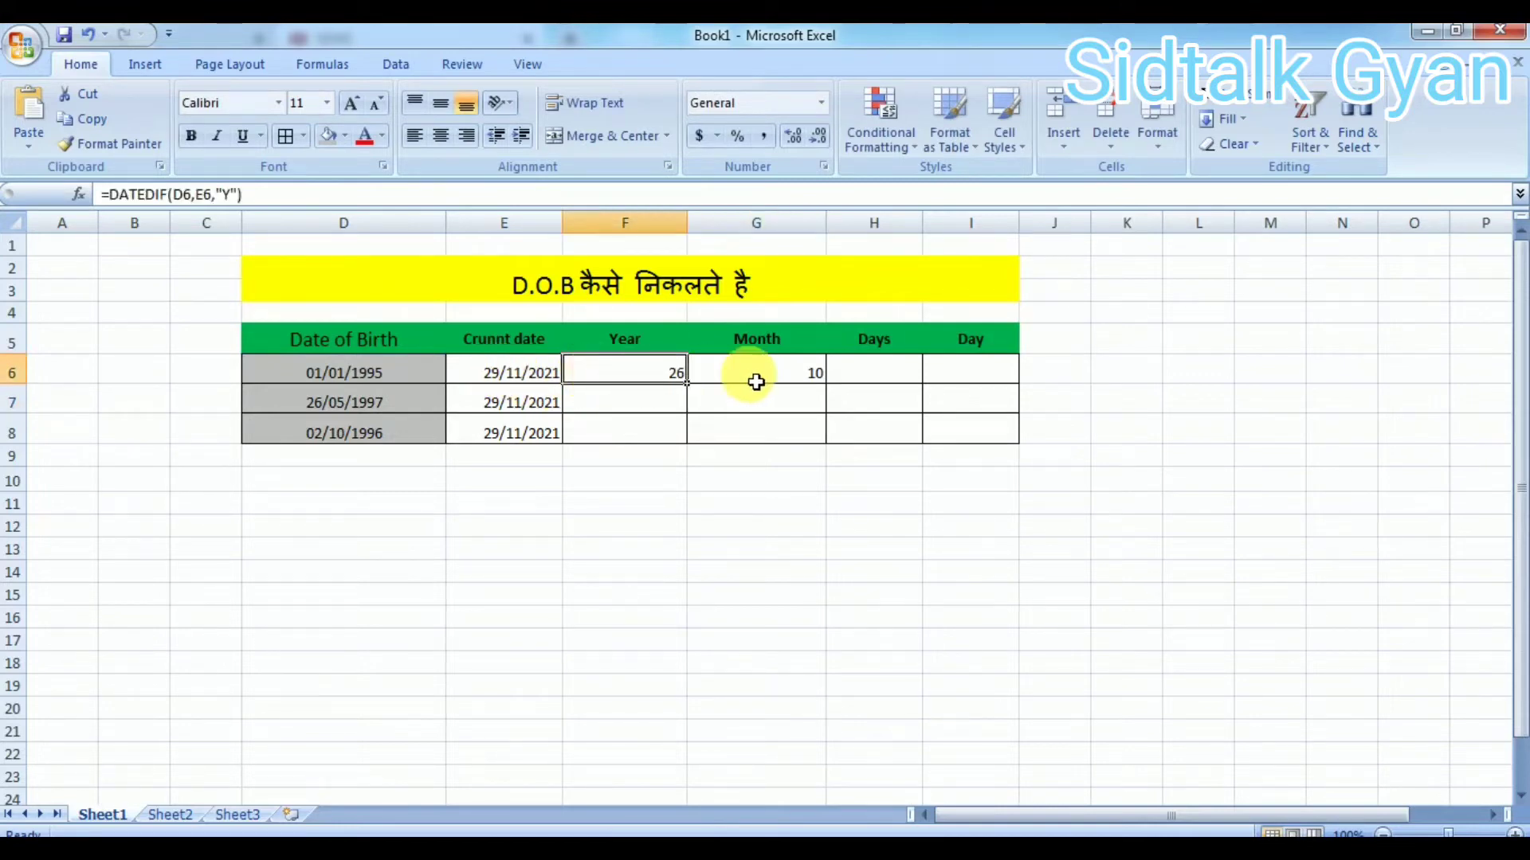
click(759, 382)
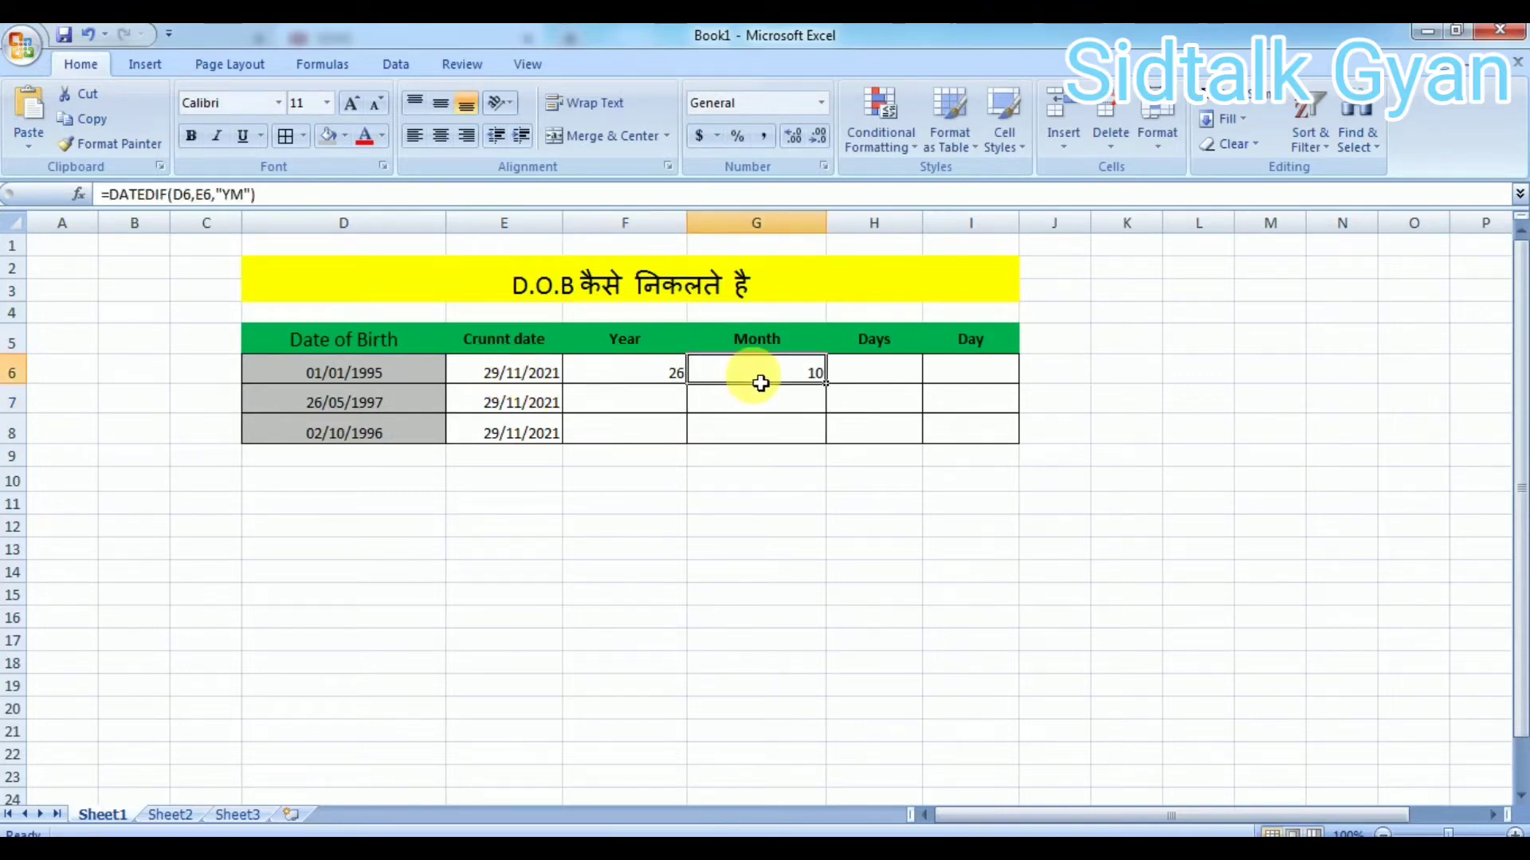
click(874, 379)
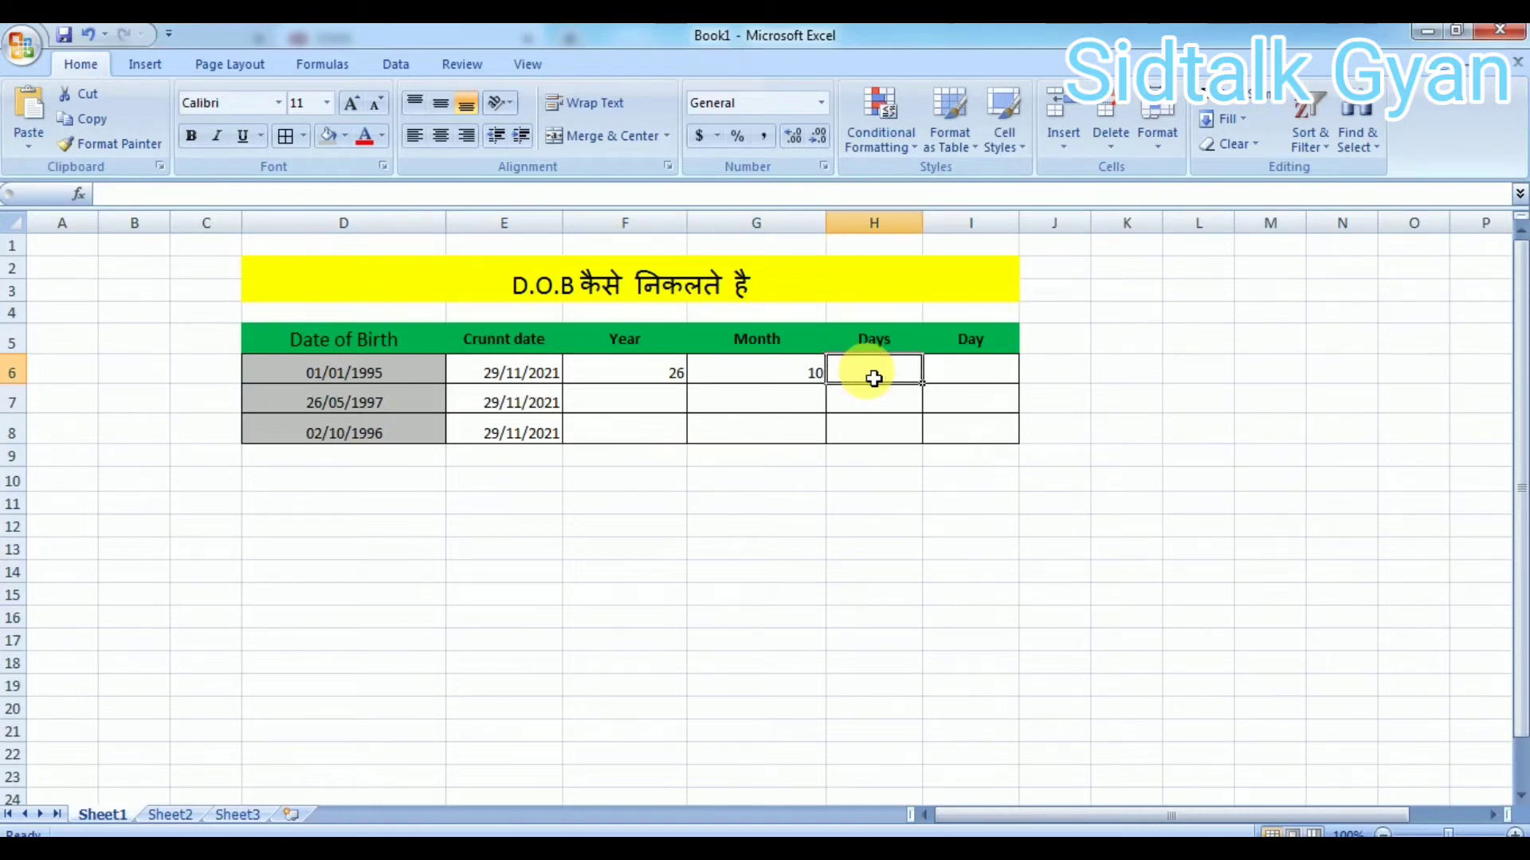
click(341, 373)
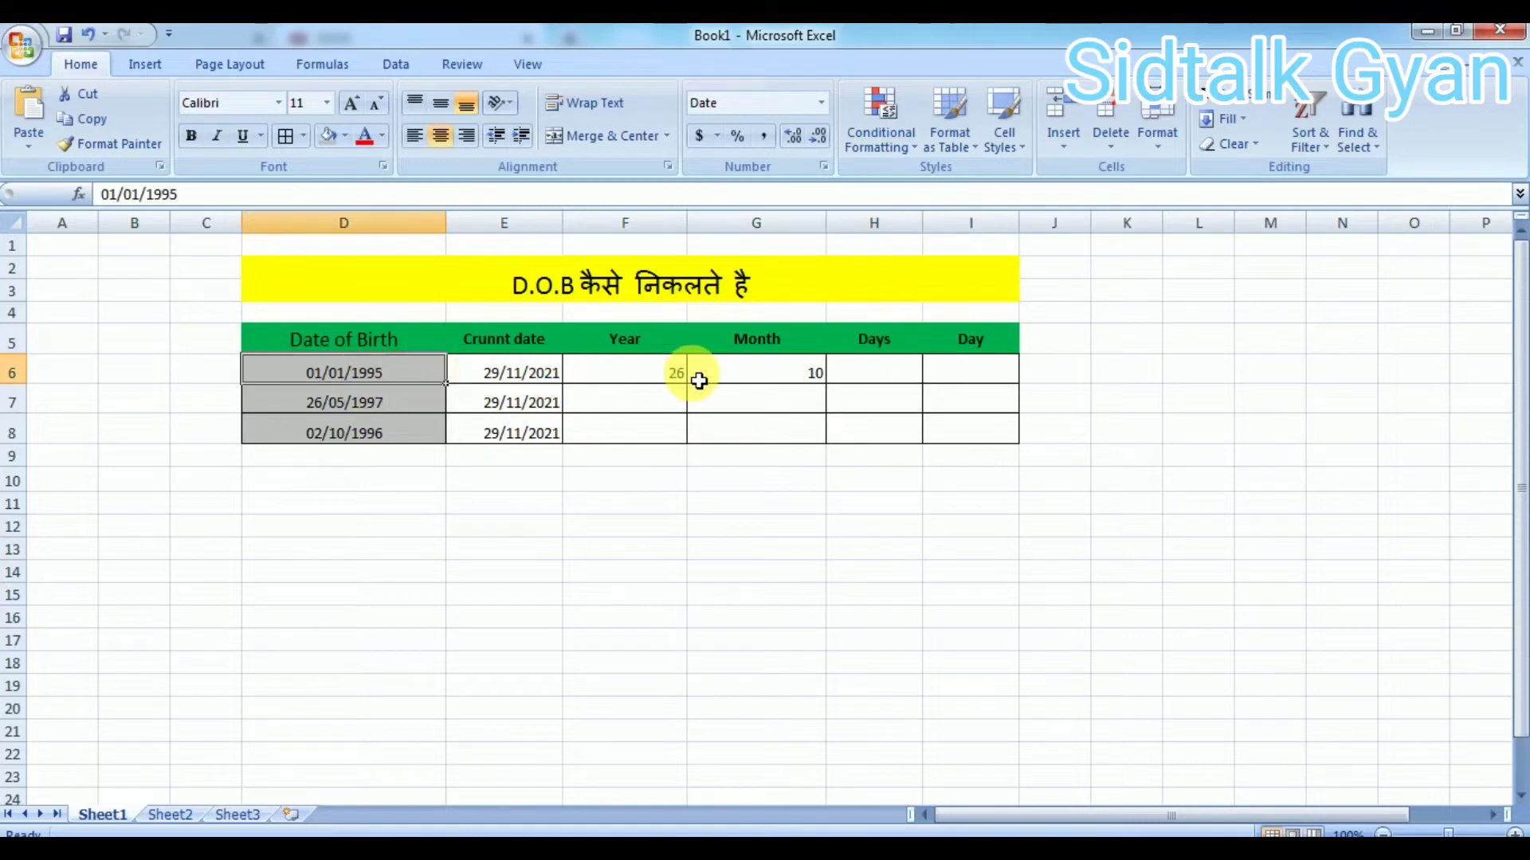
click(785, 381)
drag(369, 375, 818, 384)
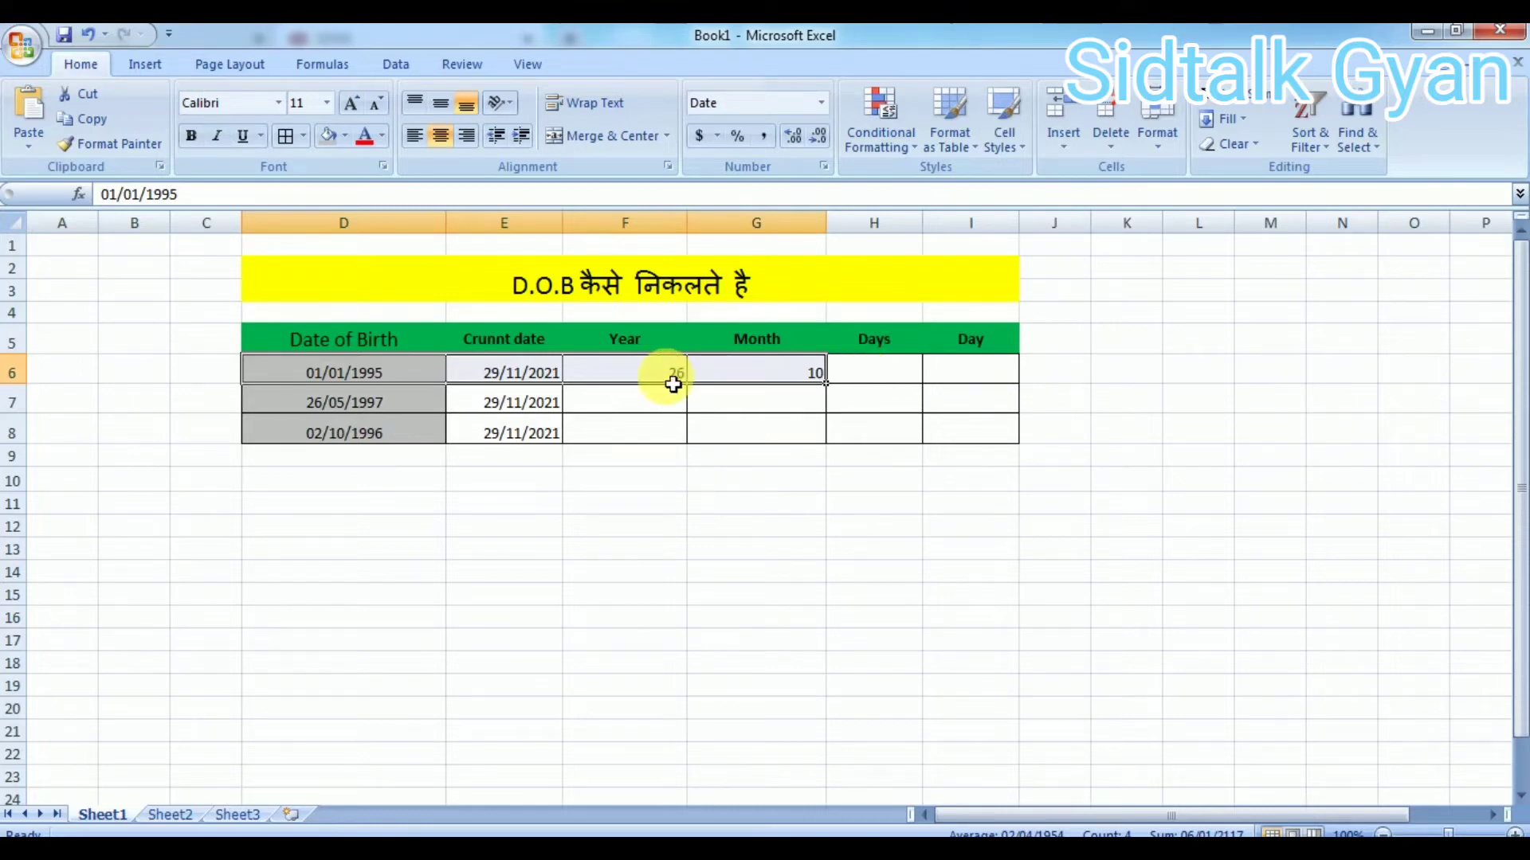
click(758, 381)
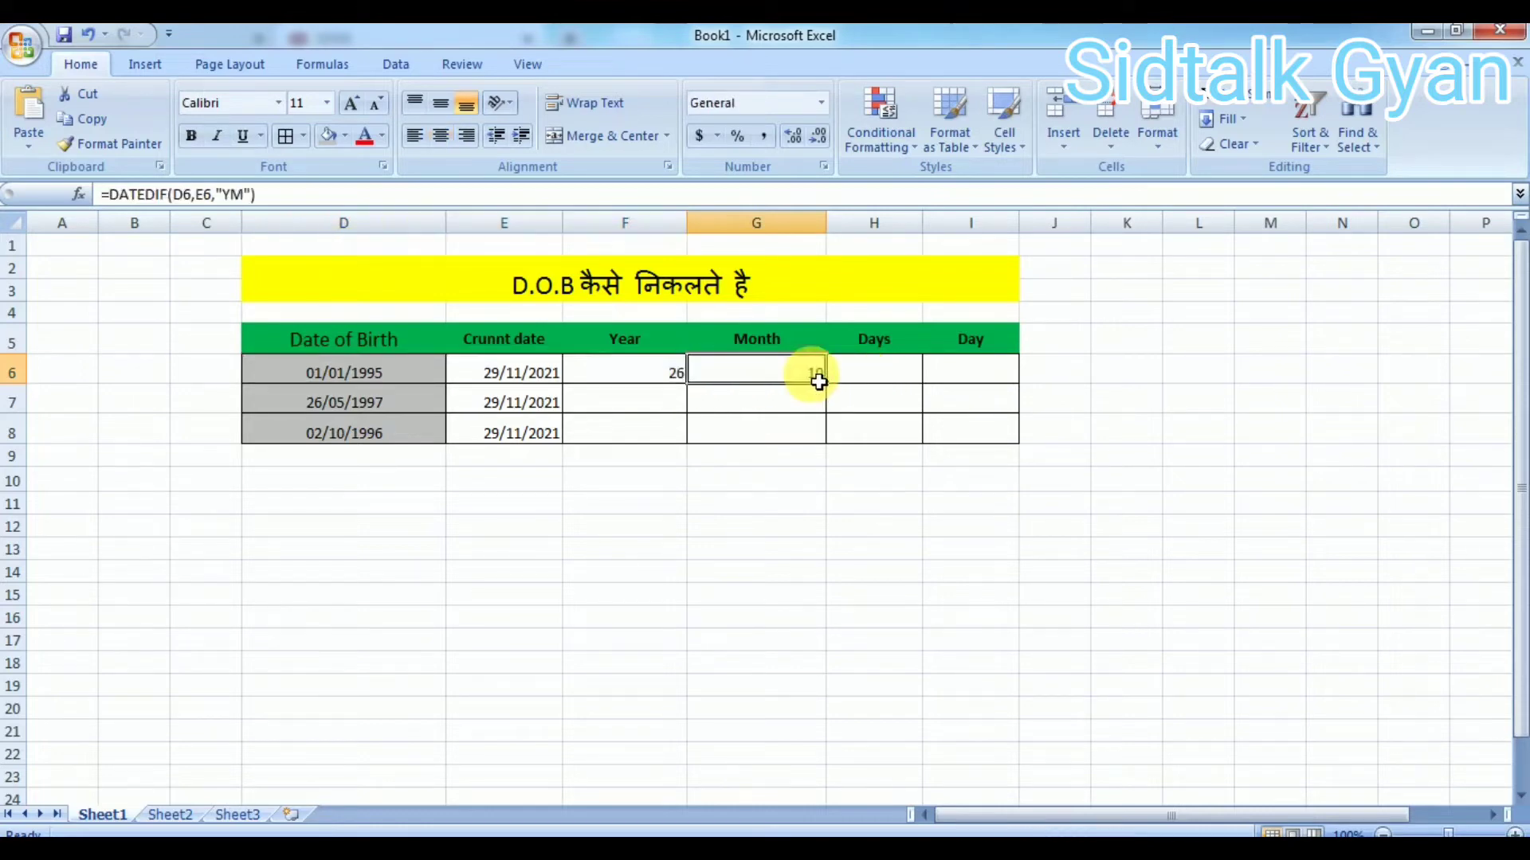
click(881, 380)
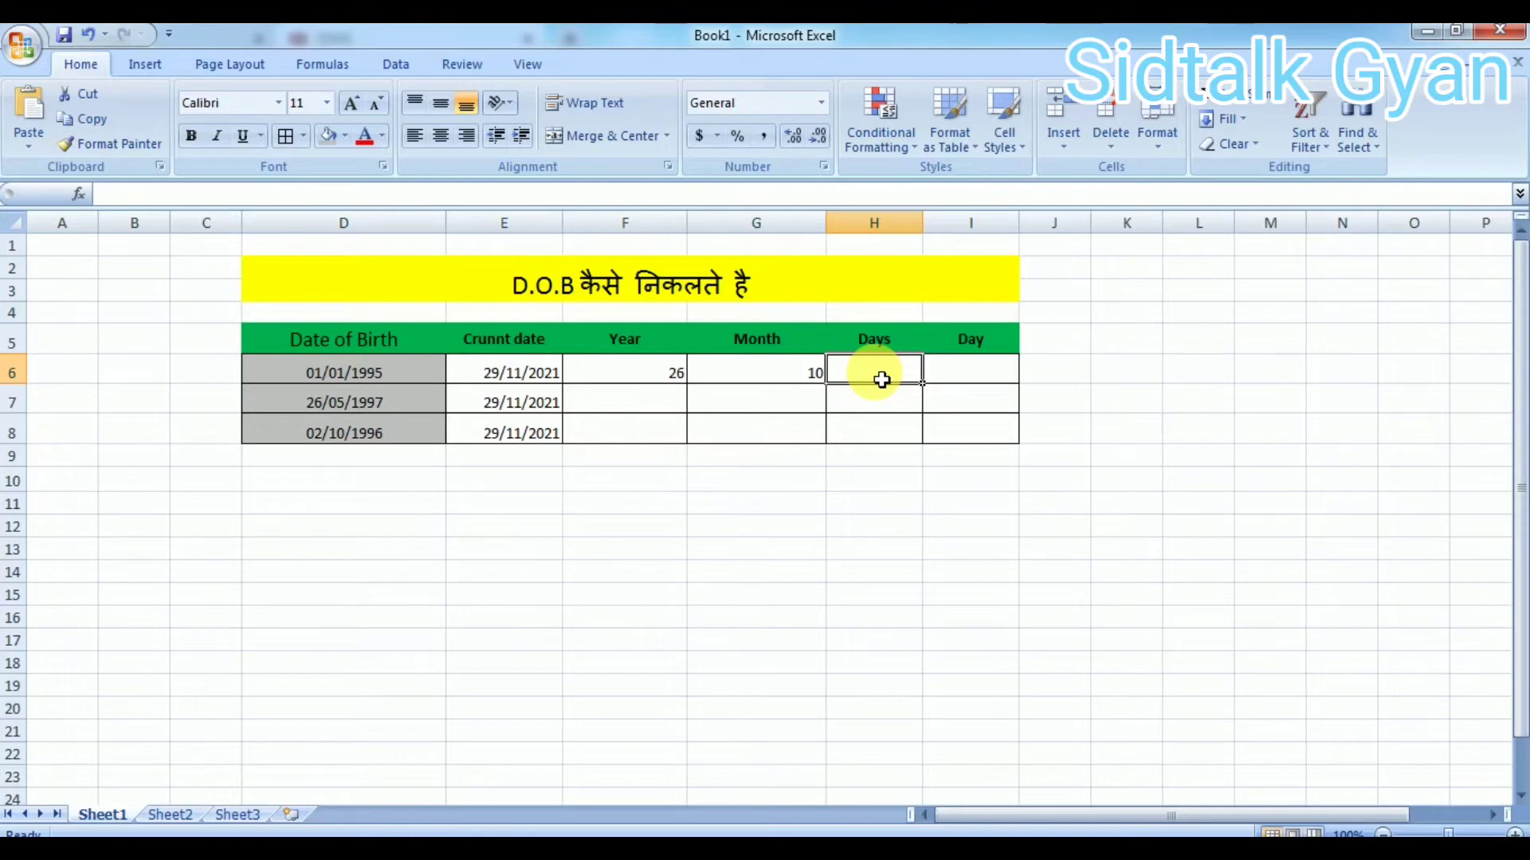
Step: Type =DATEDIF(D6,E6,"MD") into H6, fixing the DATEDID typo along the way
text(=)
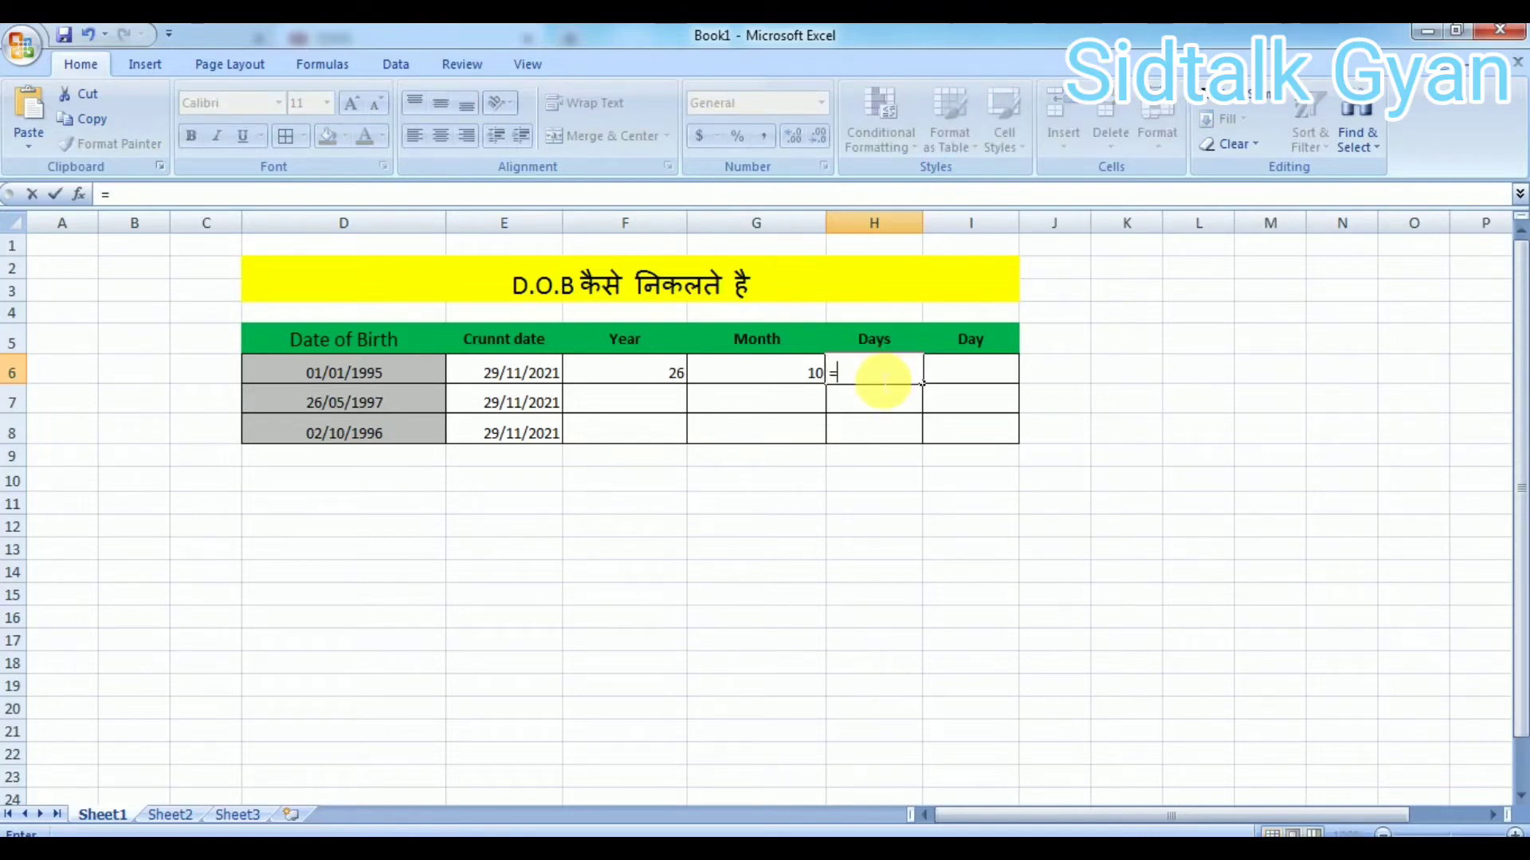
text(DA)
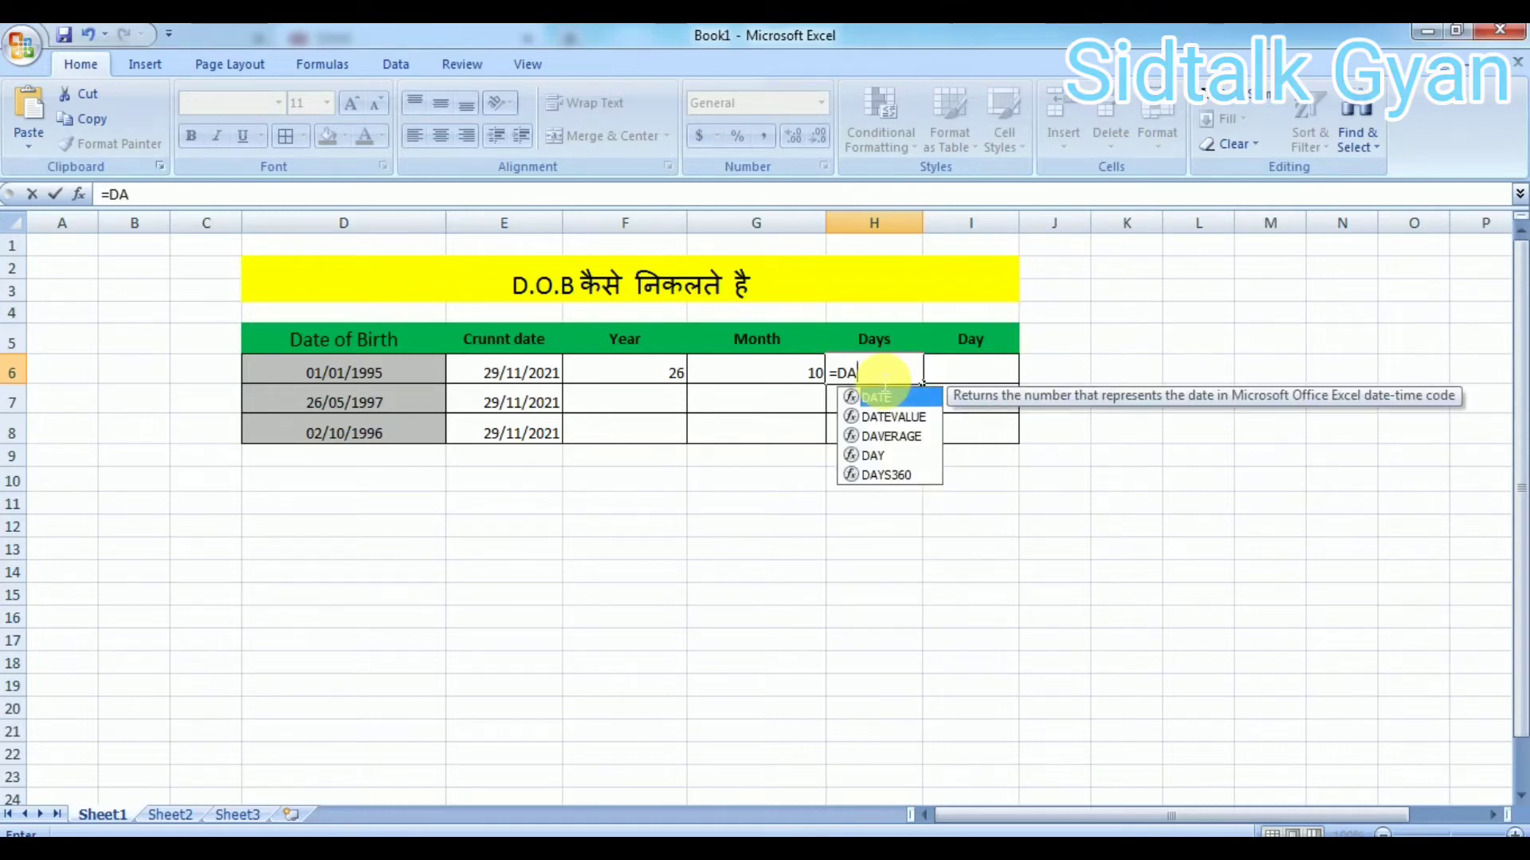
text(TED)
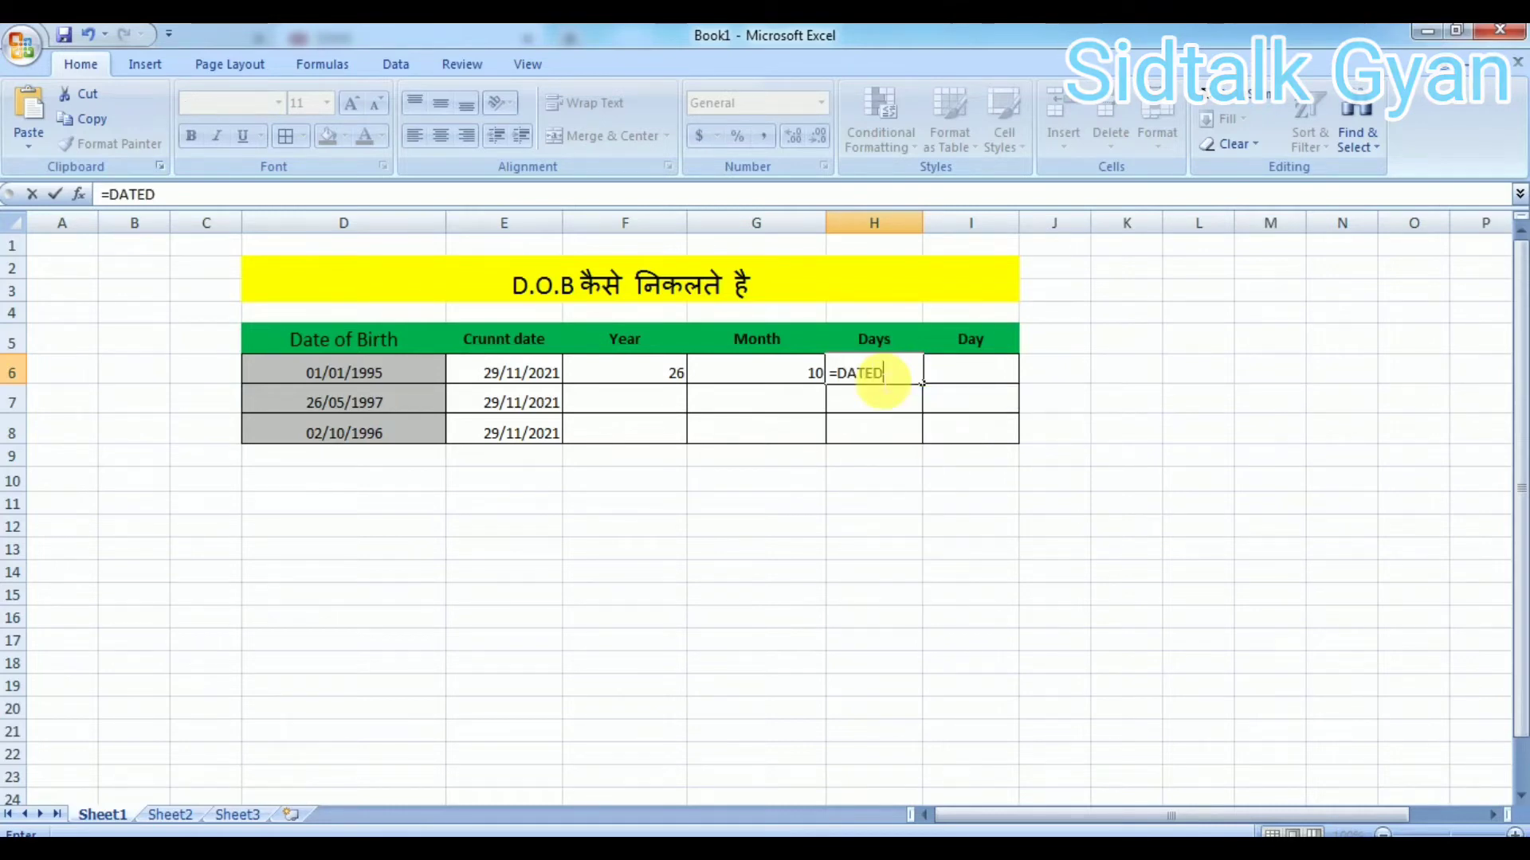
text(ID)
key(BackSpace)
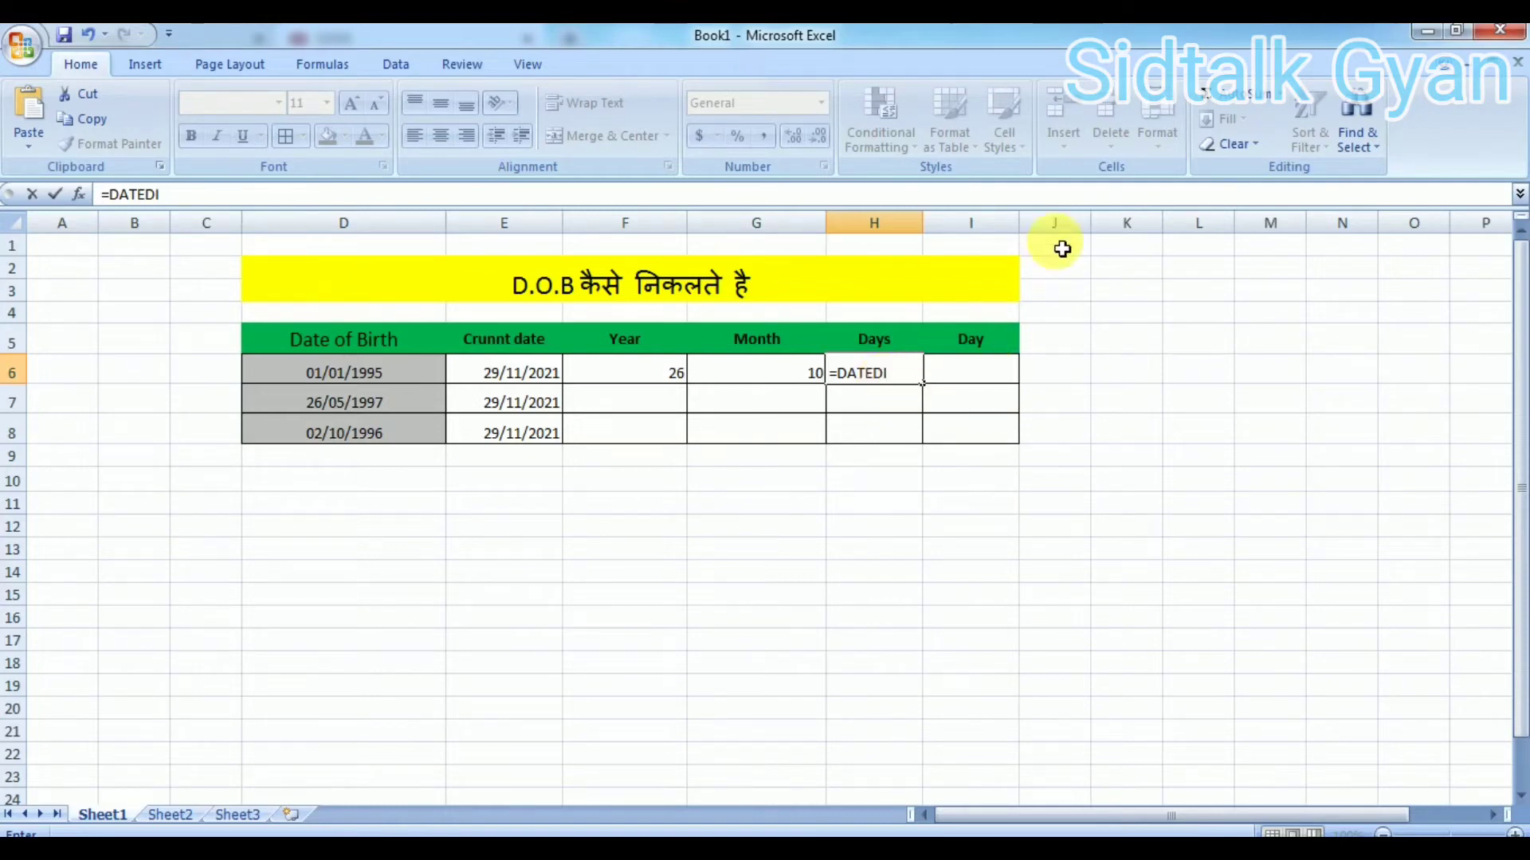
text(F)
text(()
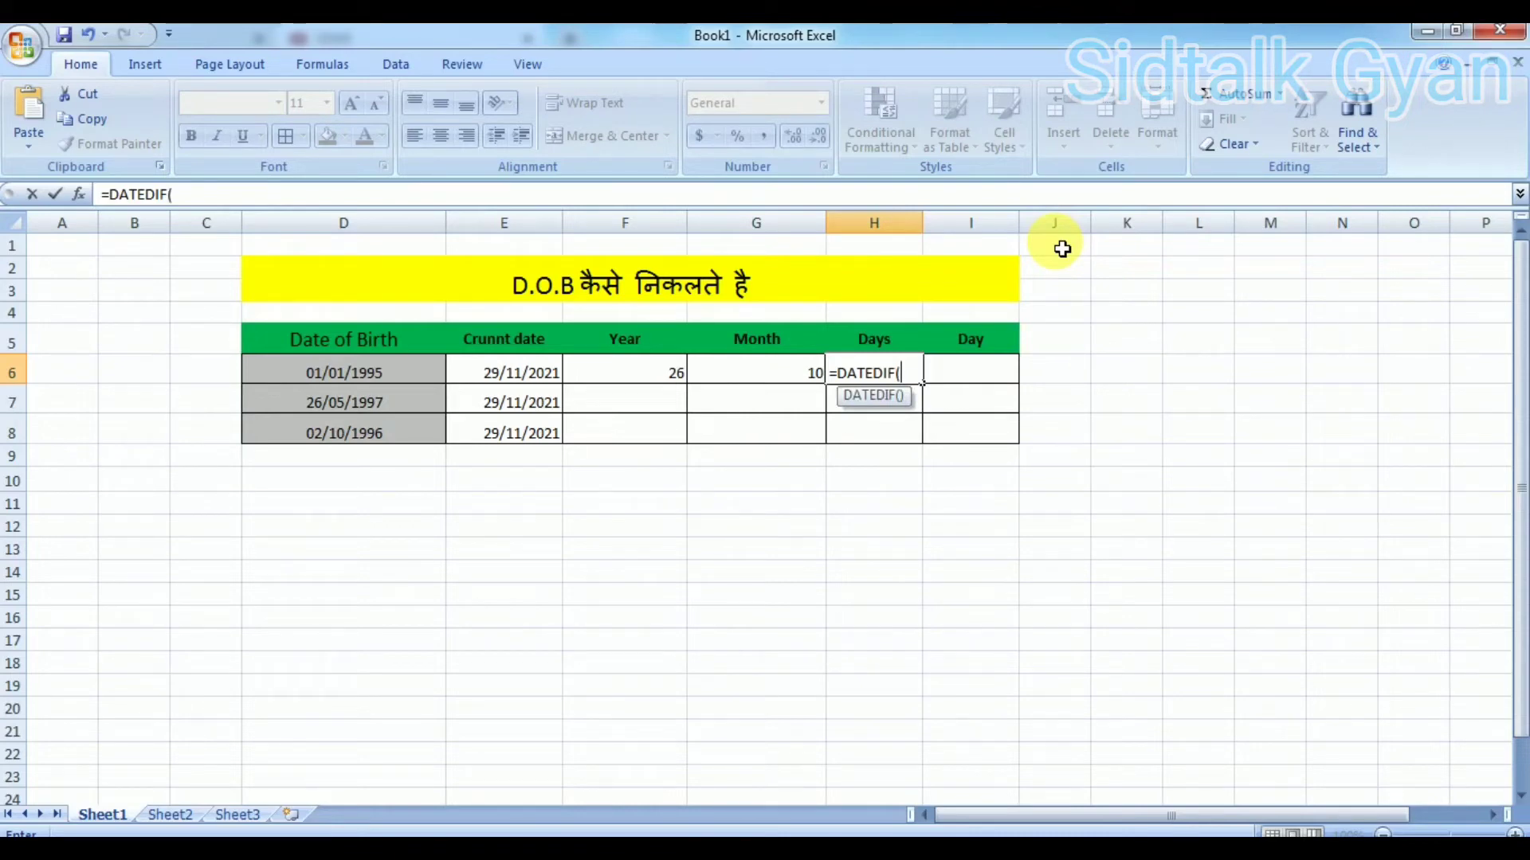
click(357, 383)
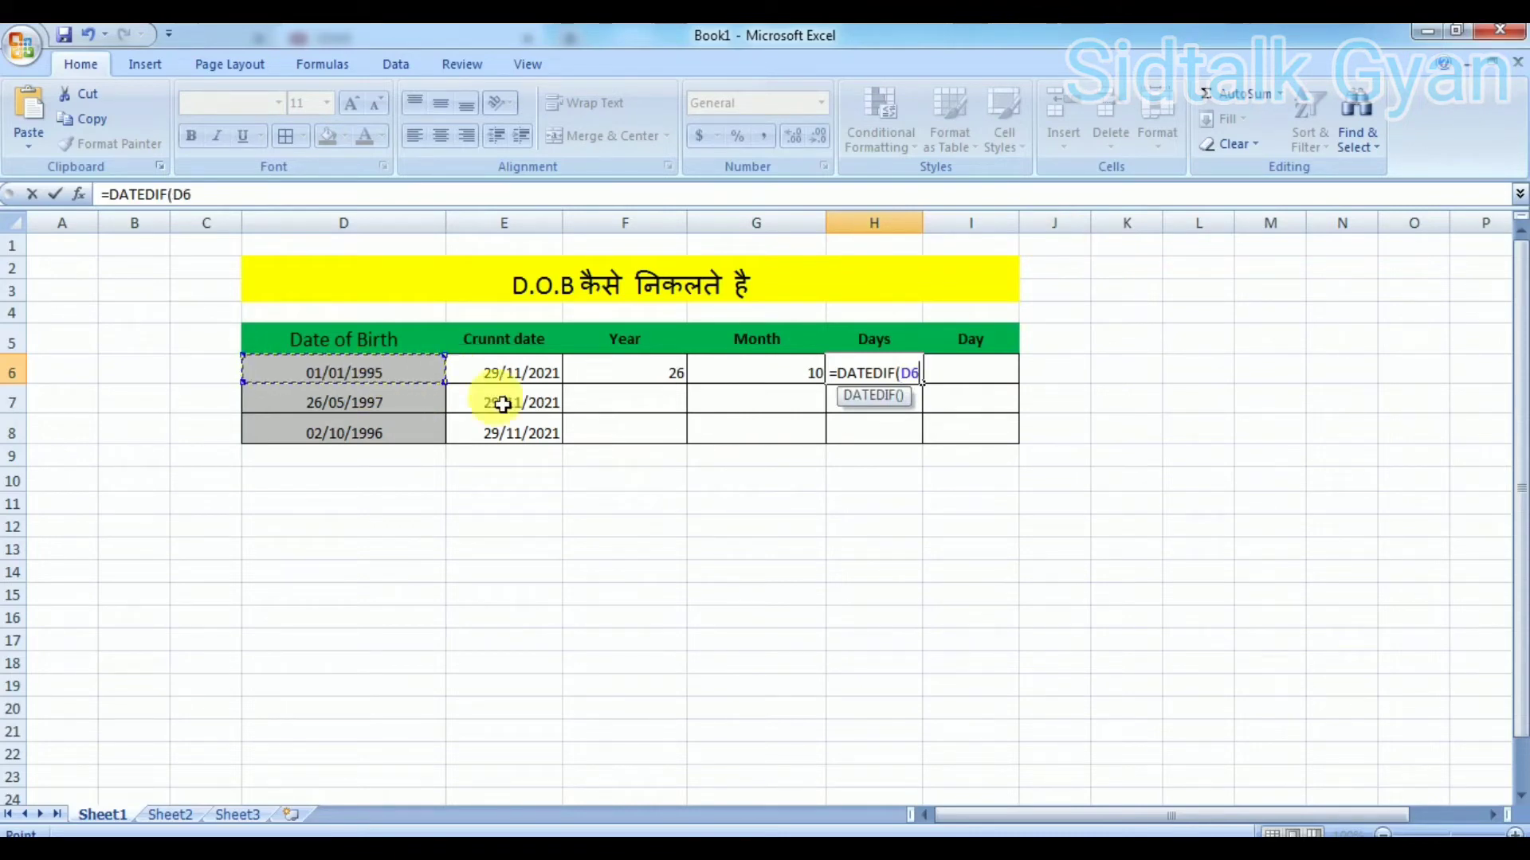
text(,)
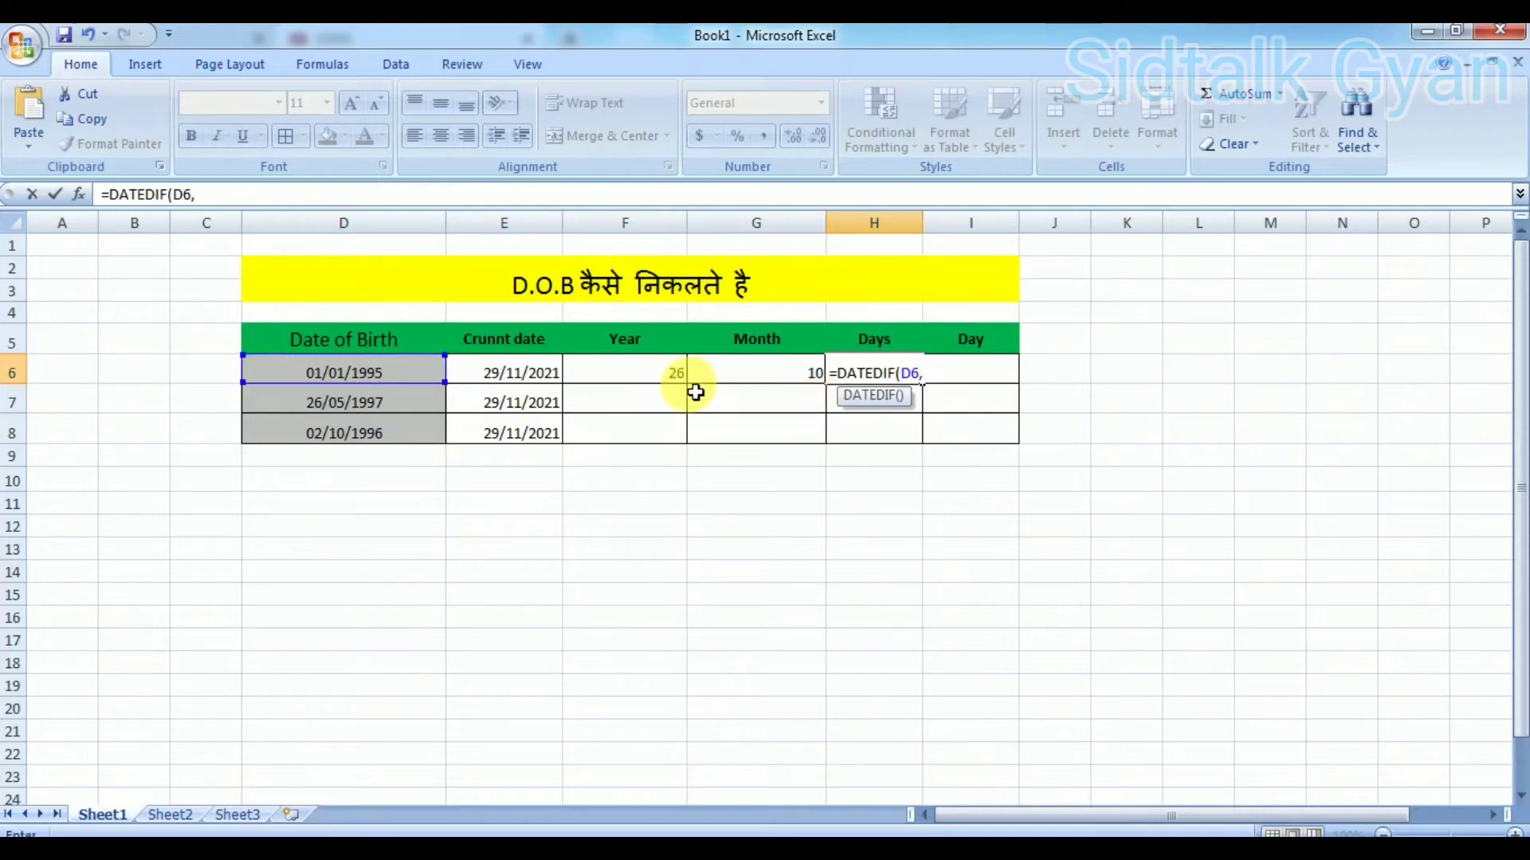
click(520, 381)
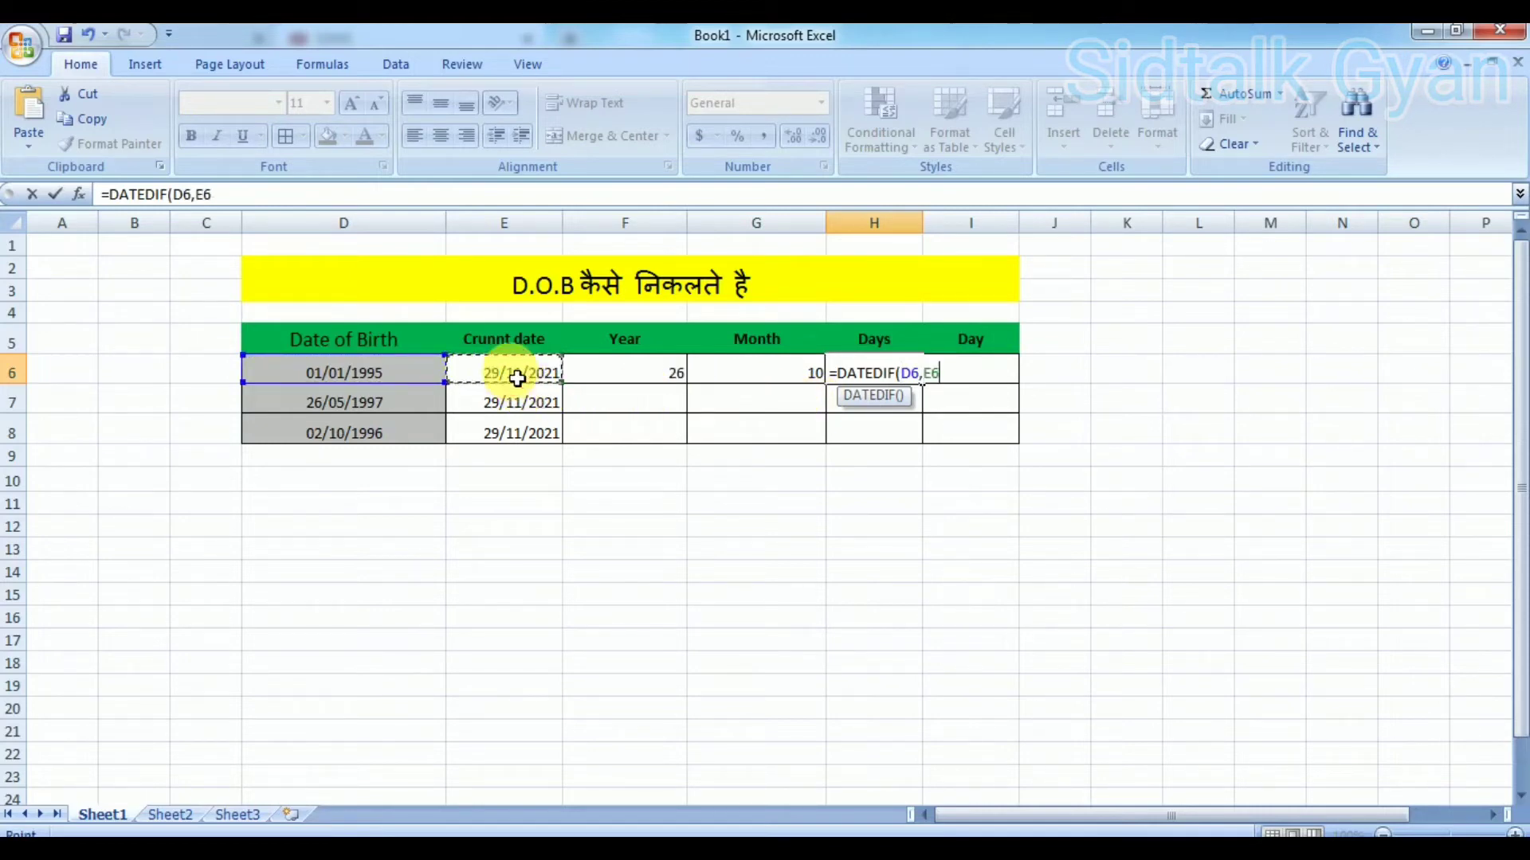
text(,)
text(")
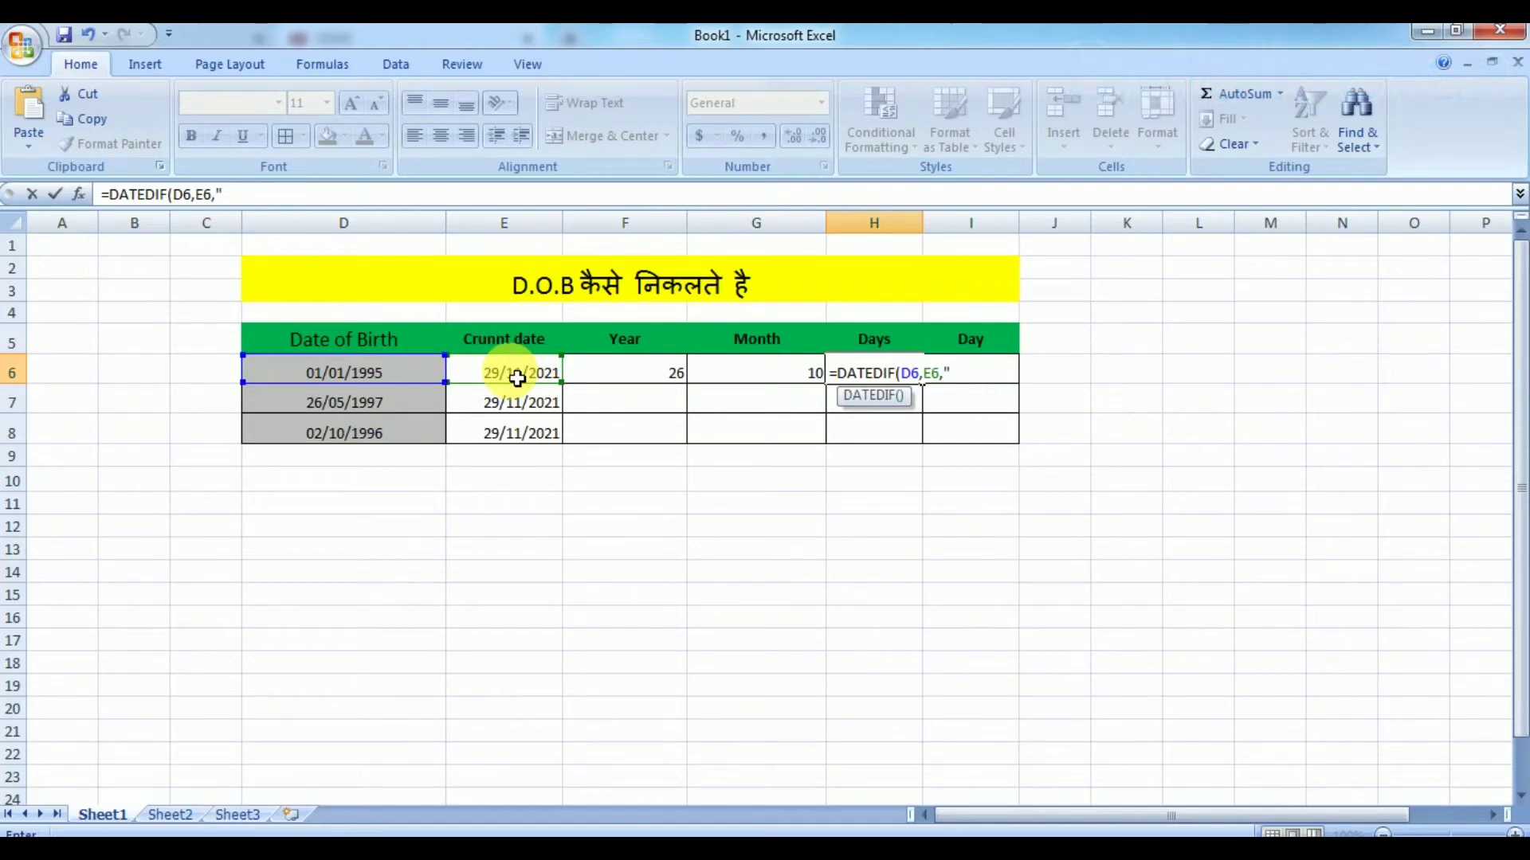
text(MD)
text(")
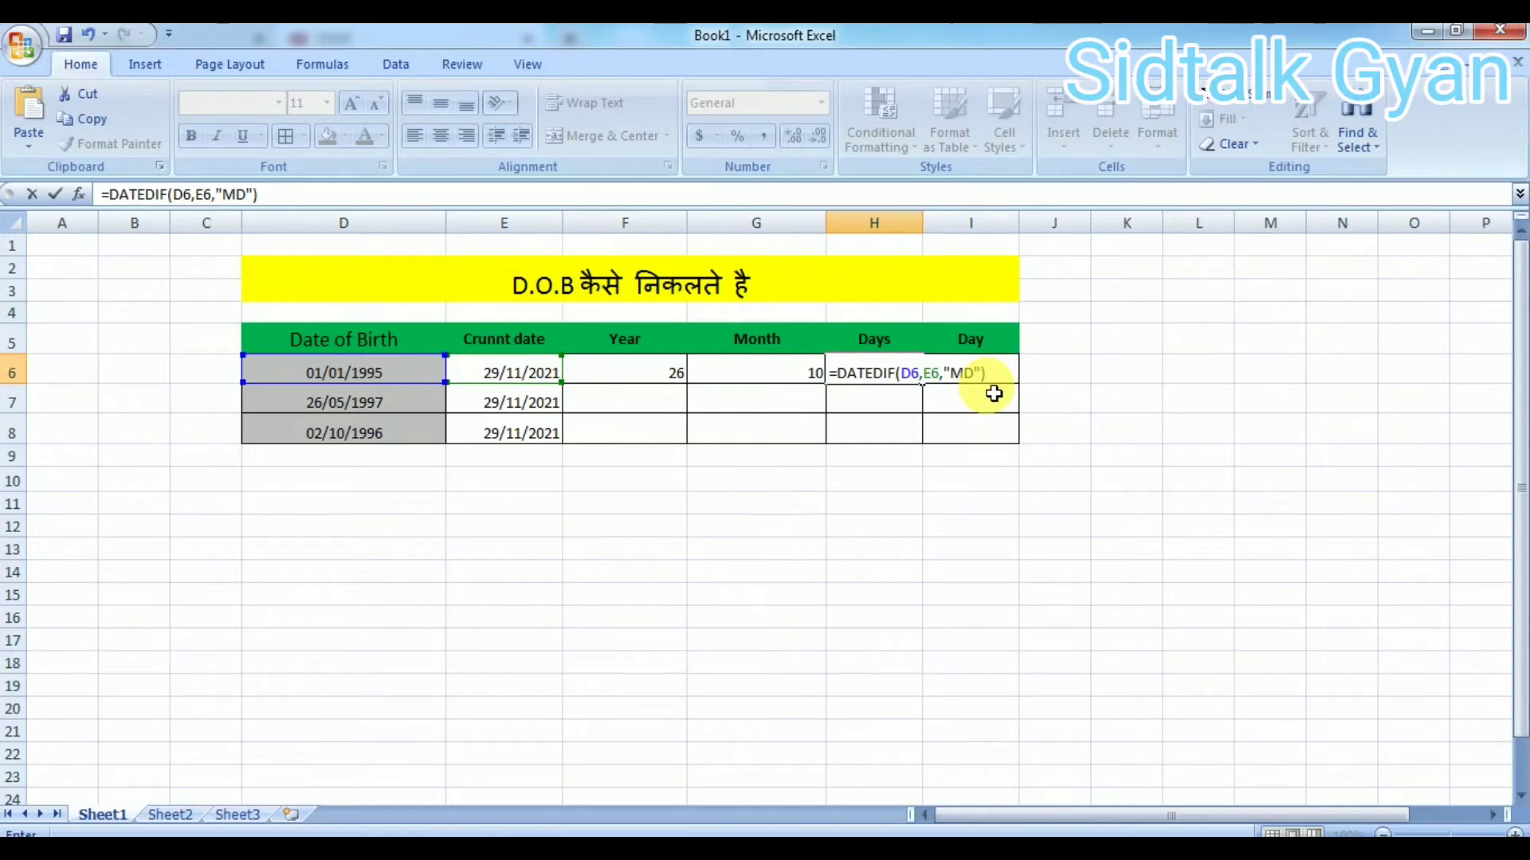
Step: Commit the H6 days formula showing 28, review F6 to H6, and begin editing I6
key(Return)
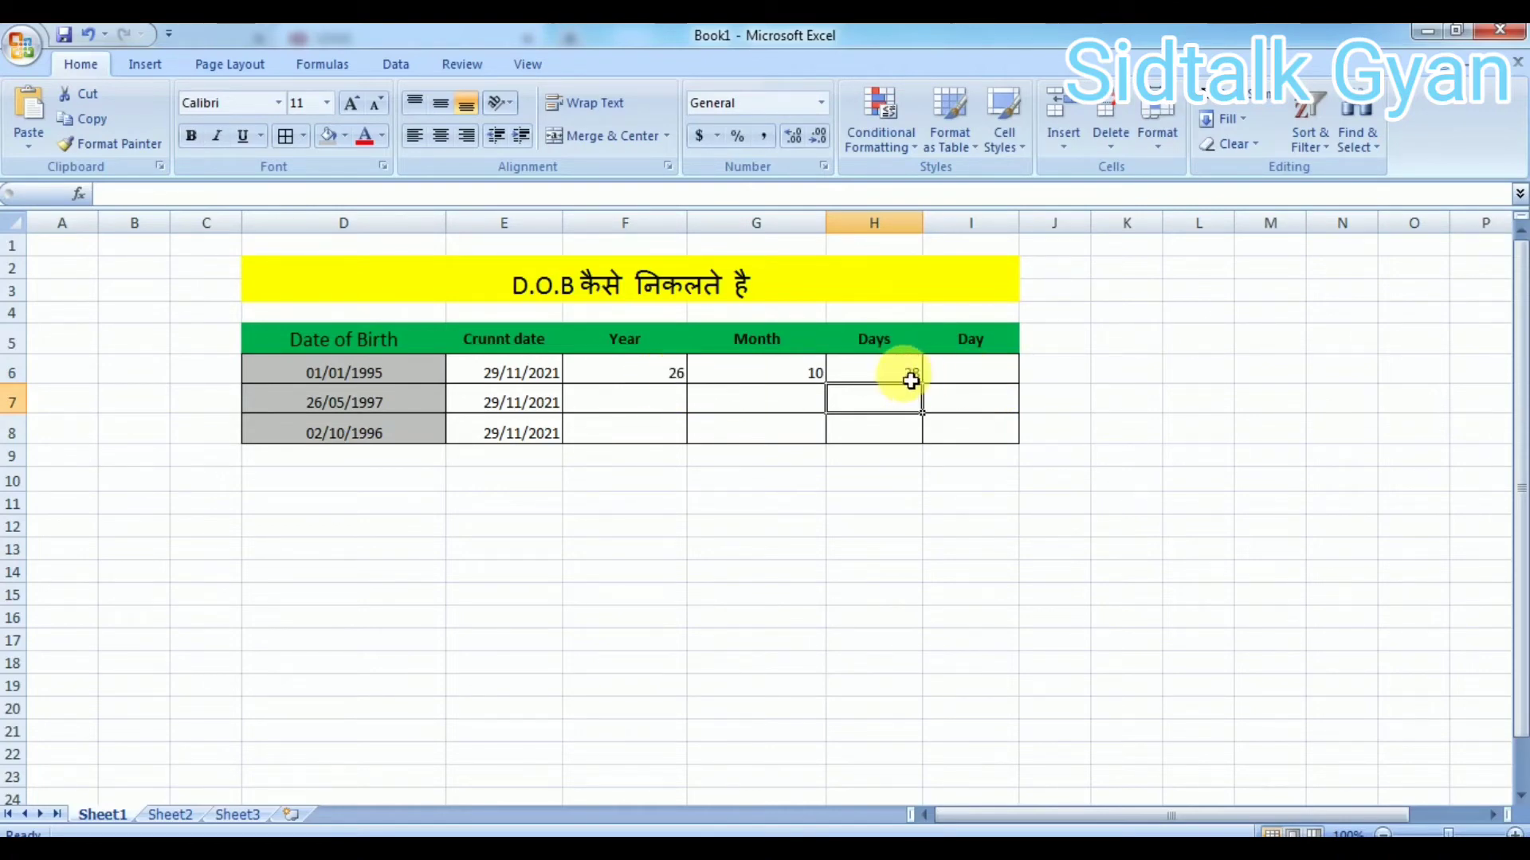
click(632, 378)
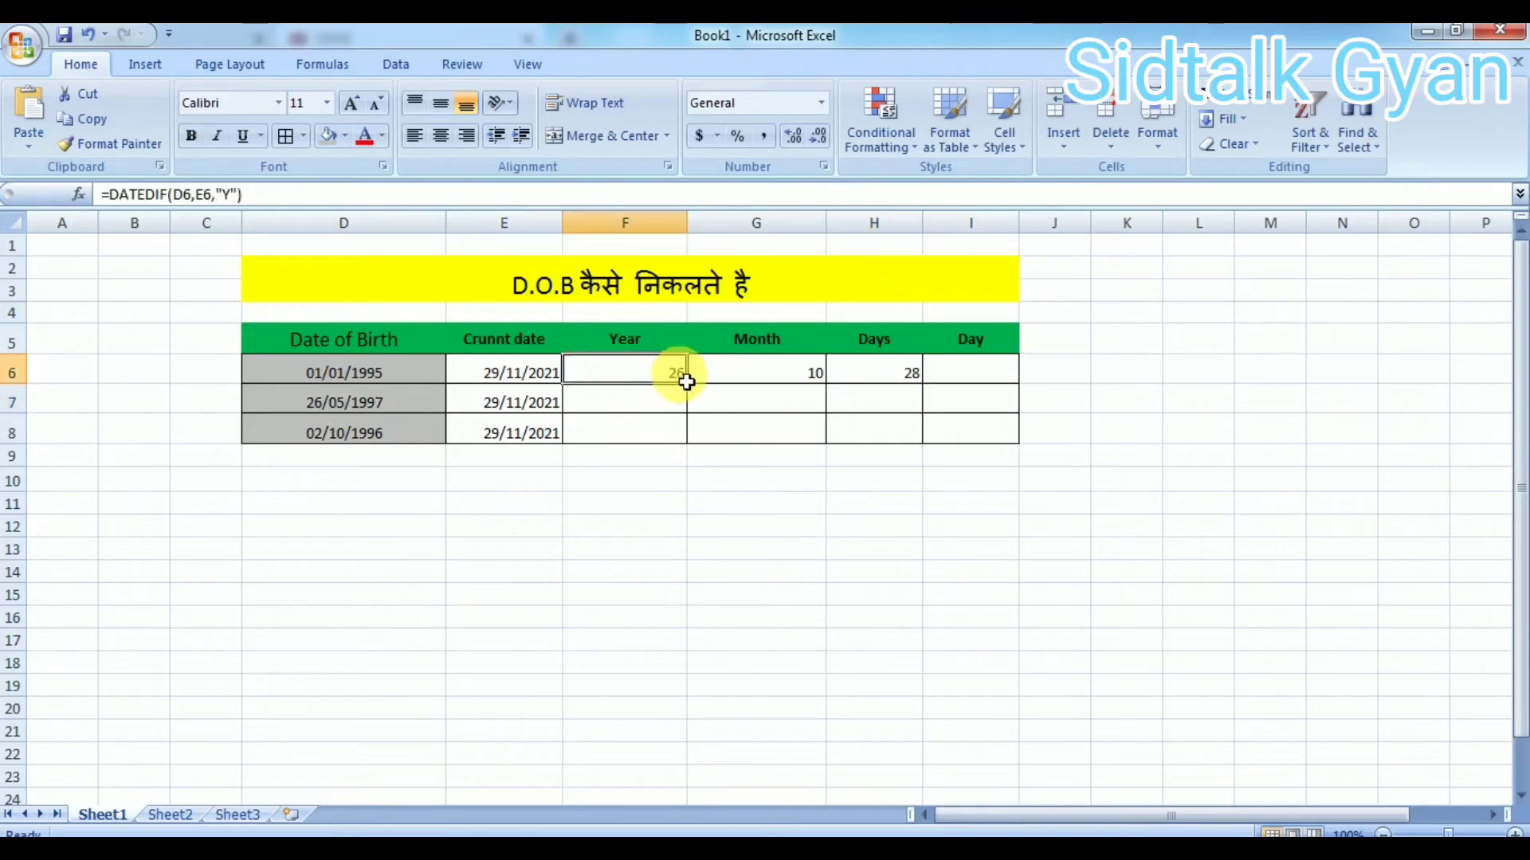
click(765, 379)
click(898, 386)
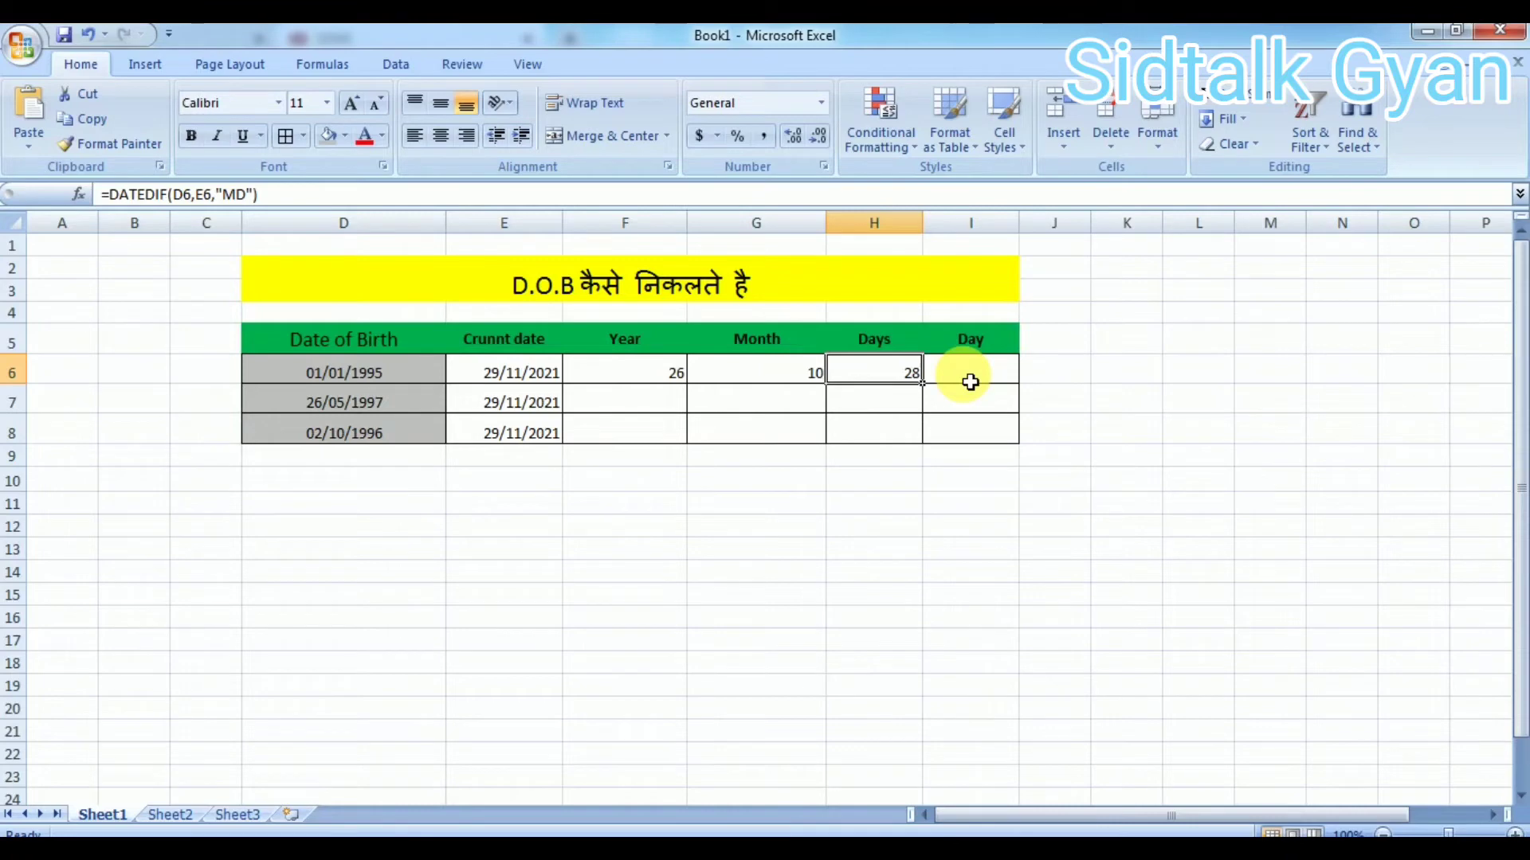
double_click(964, 376)
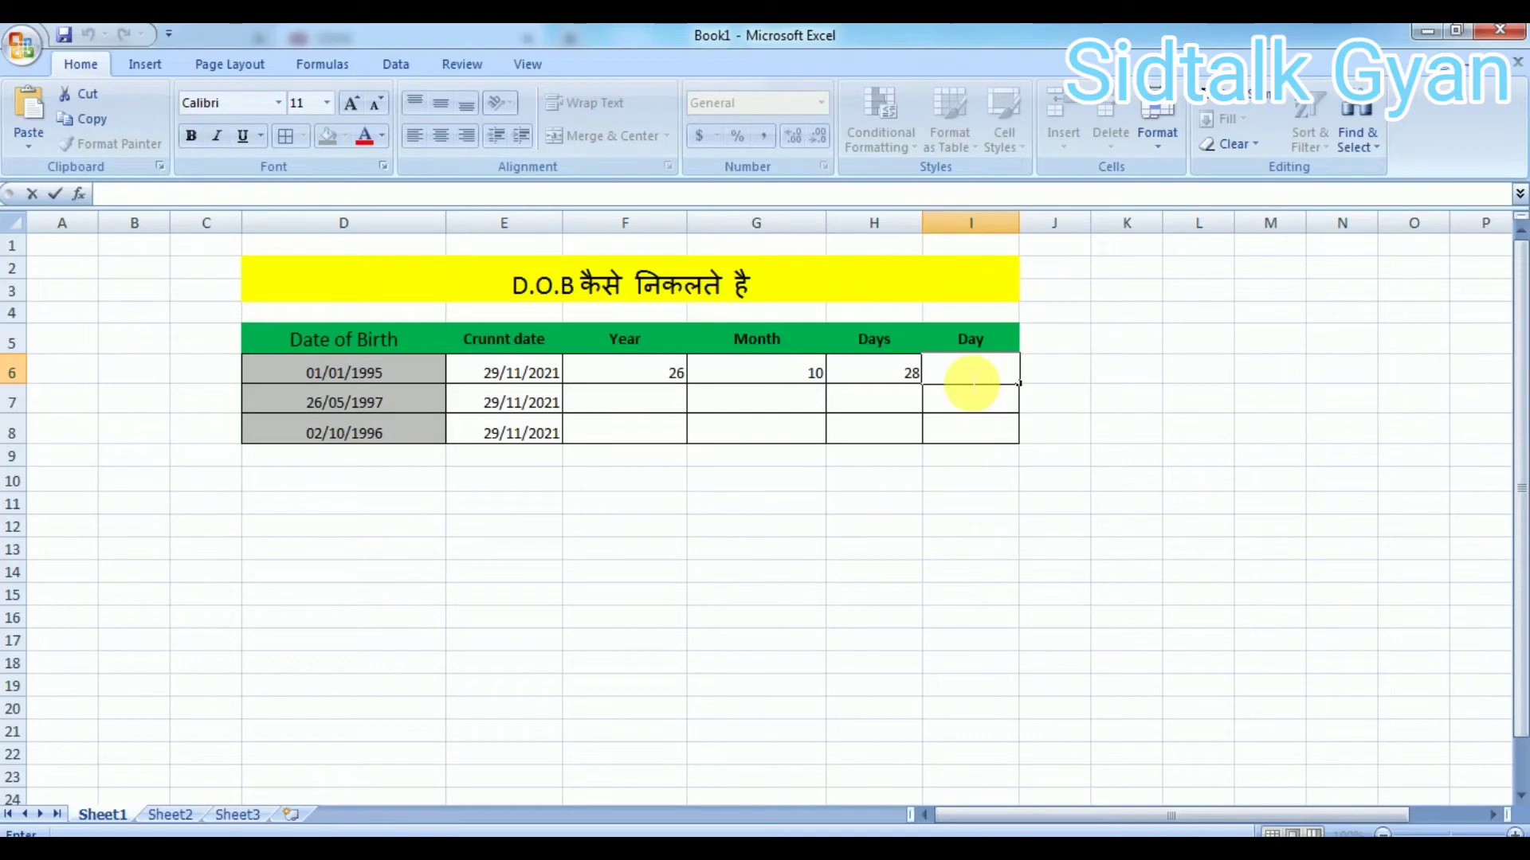
text(=)
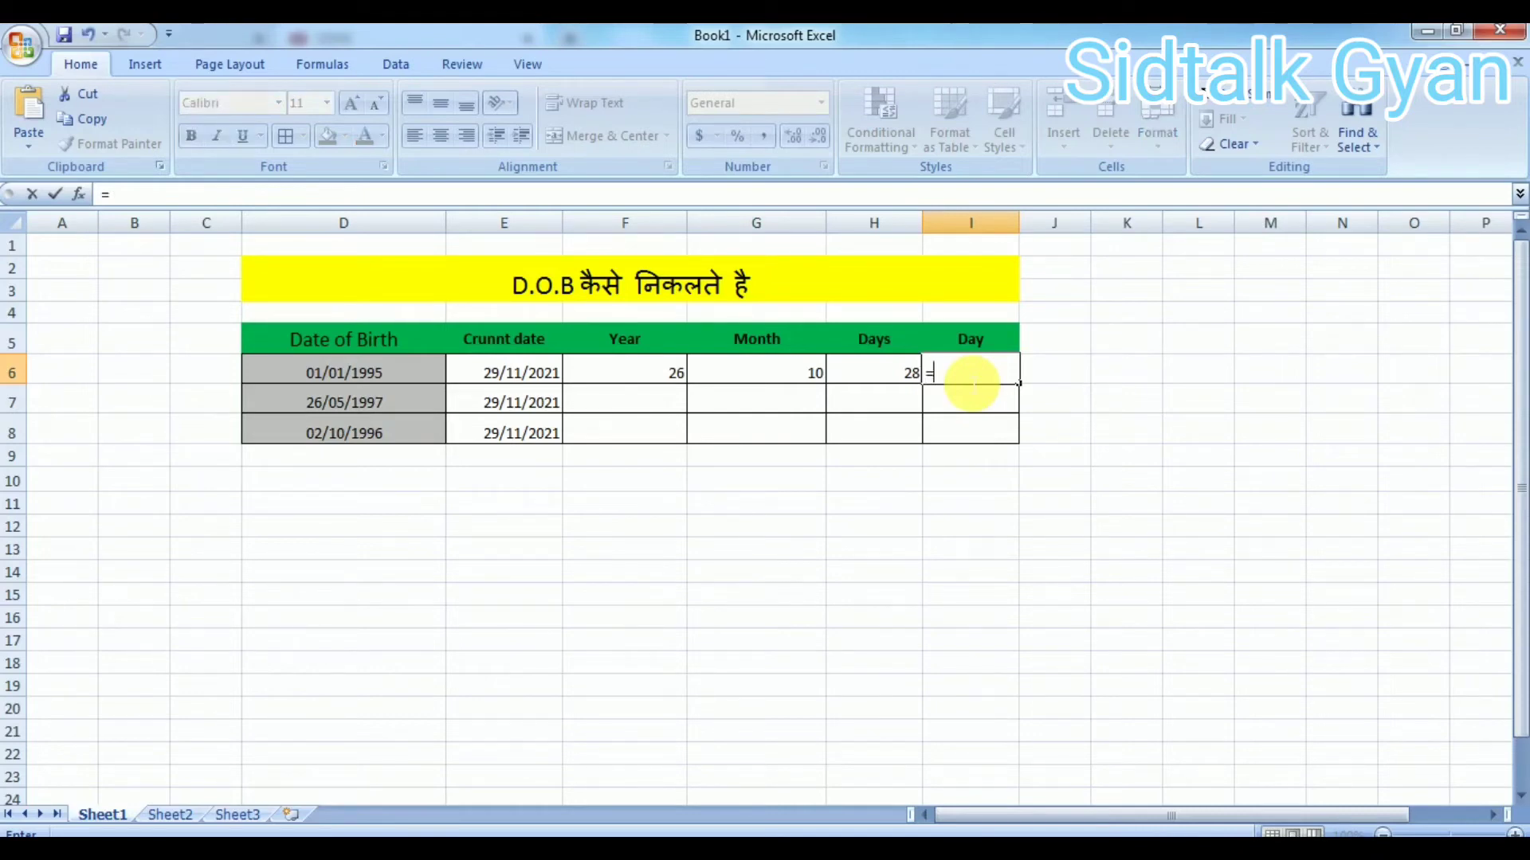
text(T)
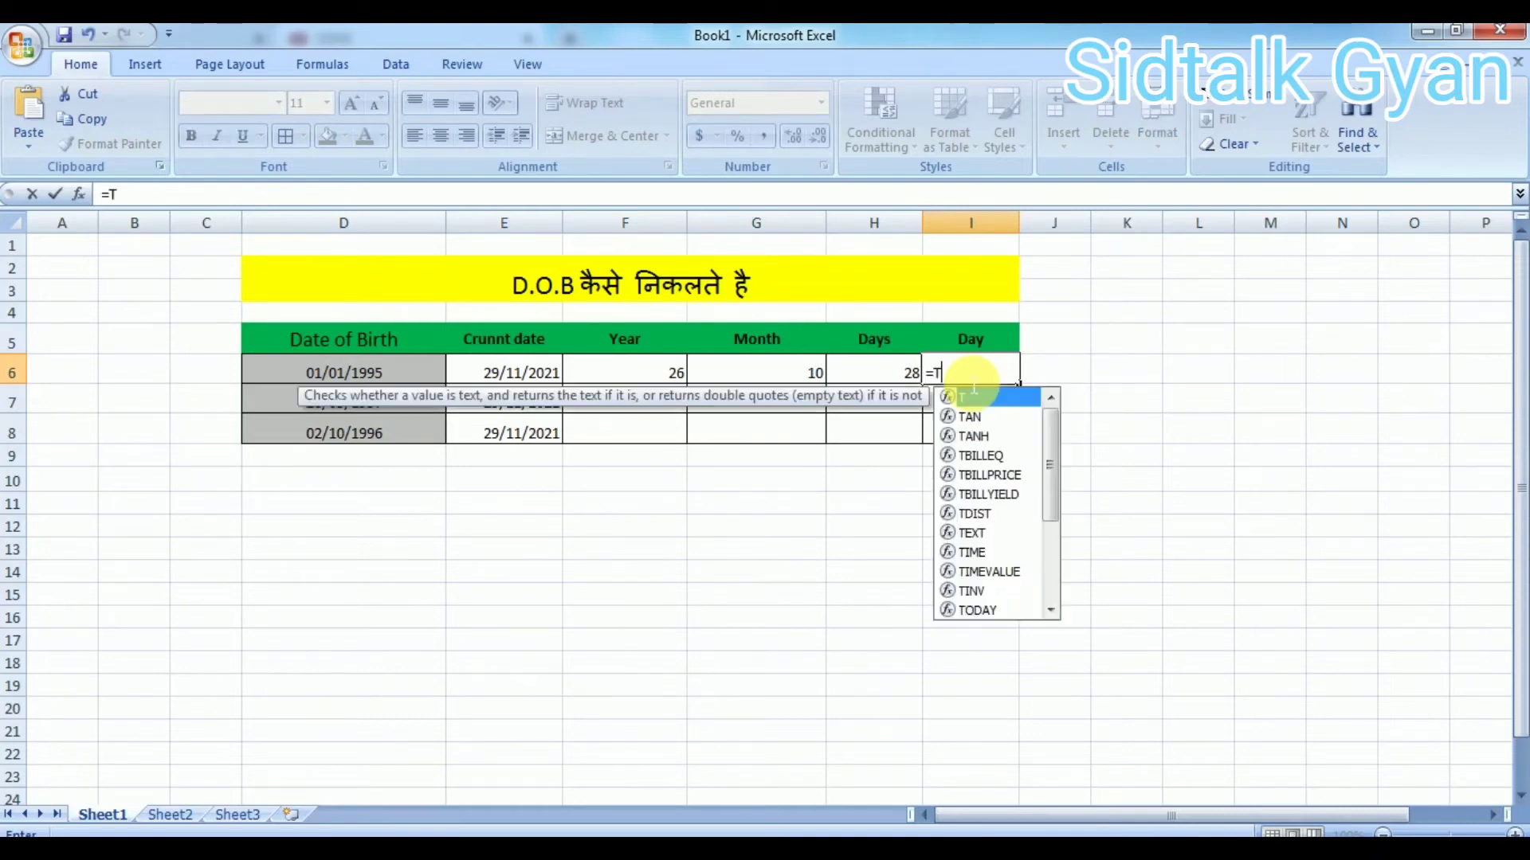
text(EXT)
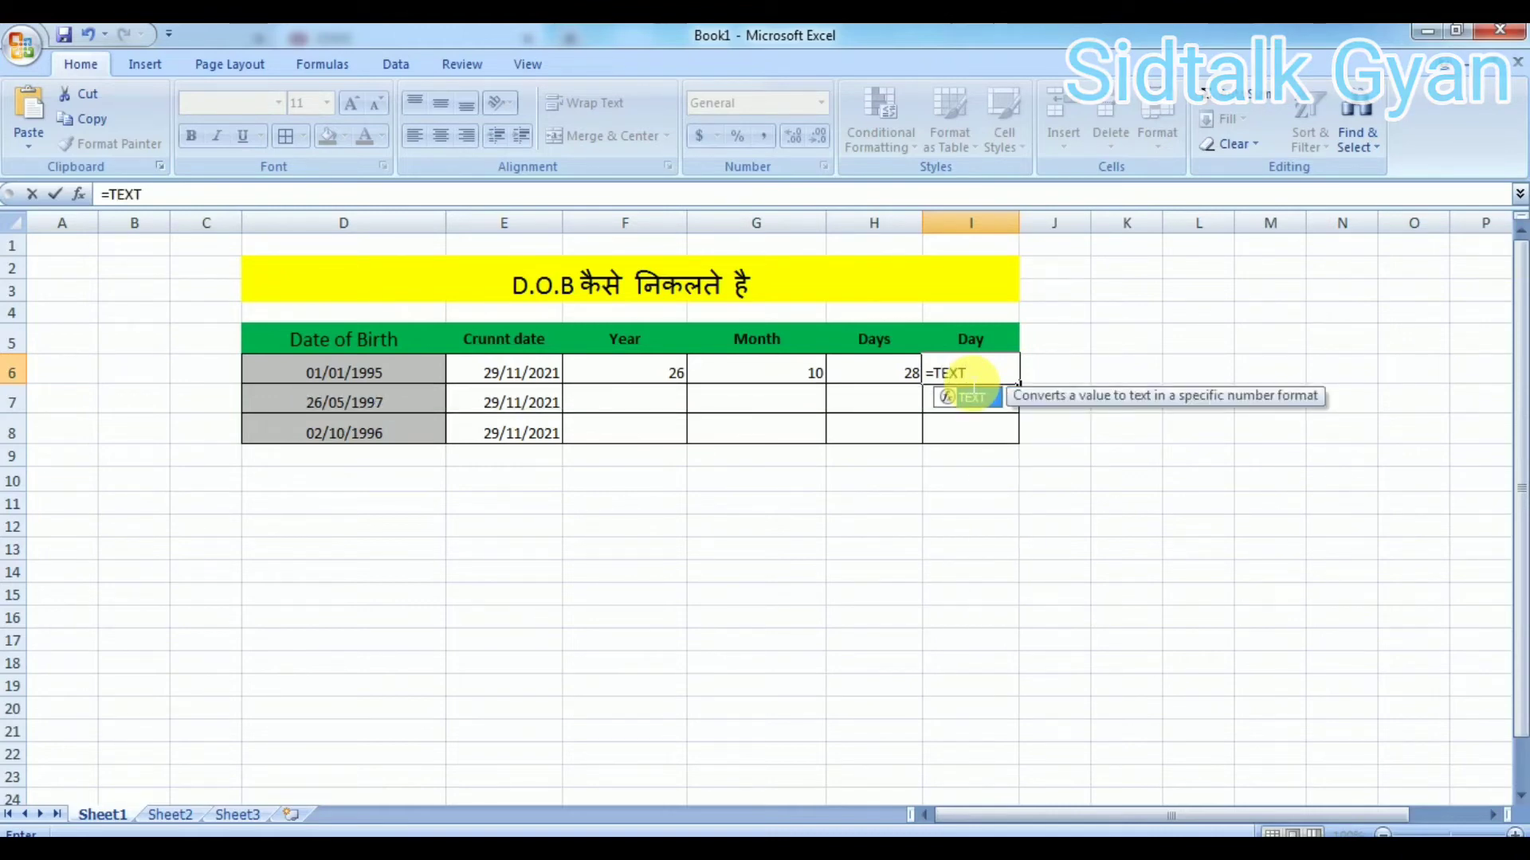
double_click(971, 396)
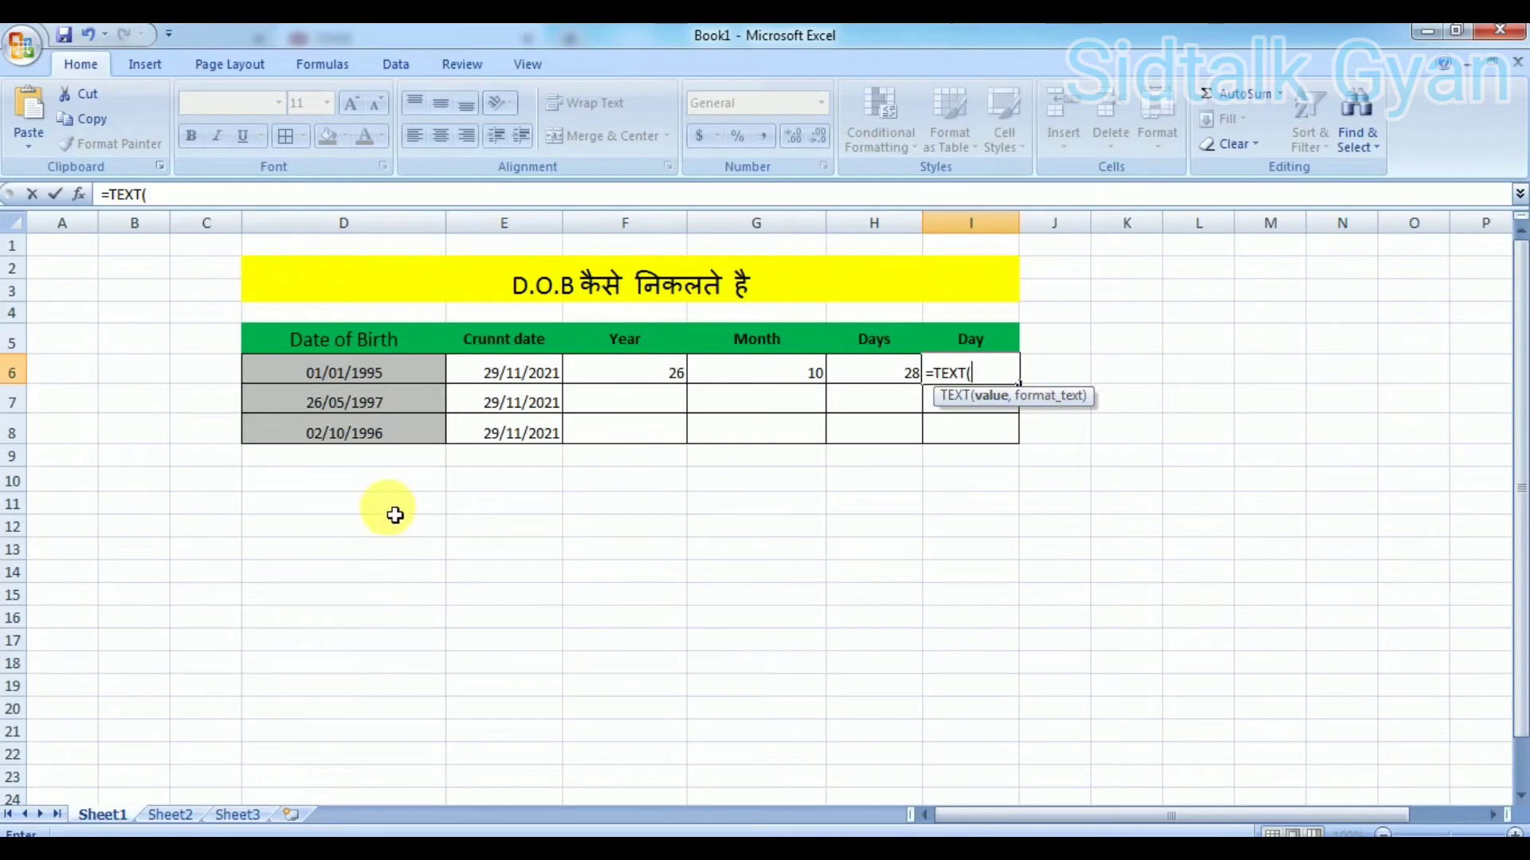
click(333, 406)
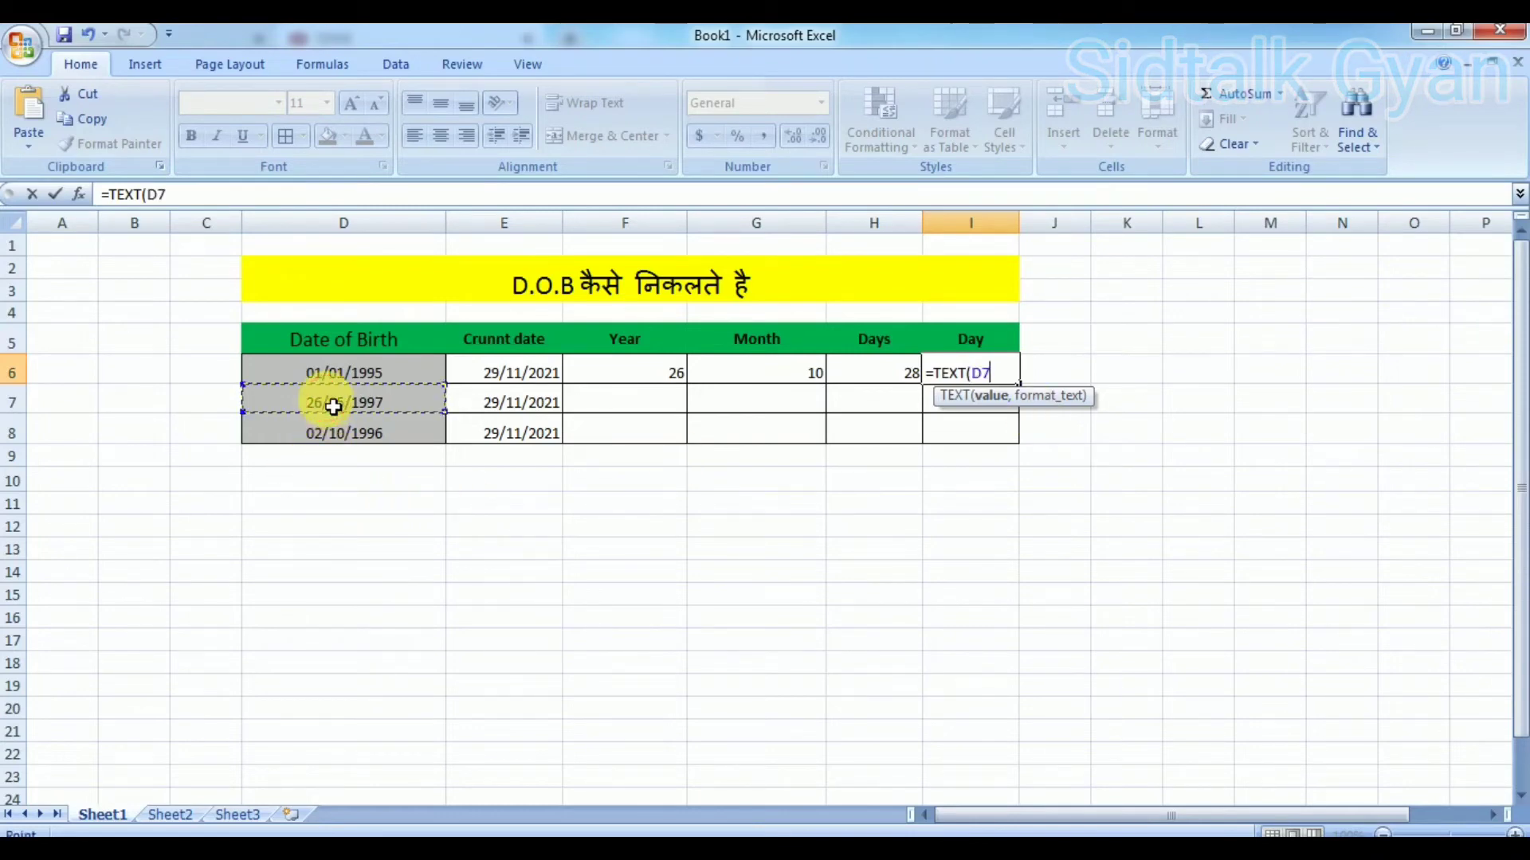
text(,)
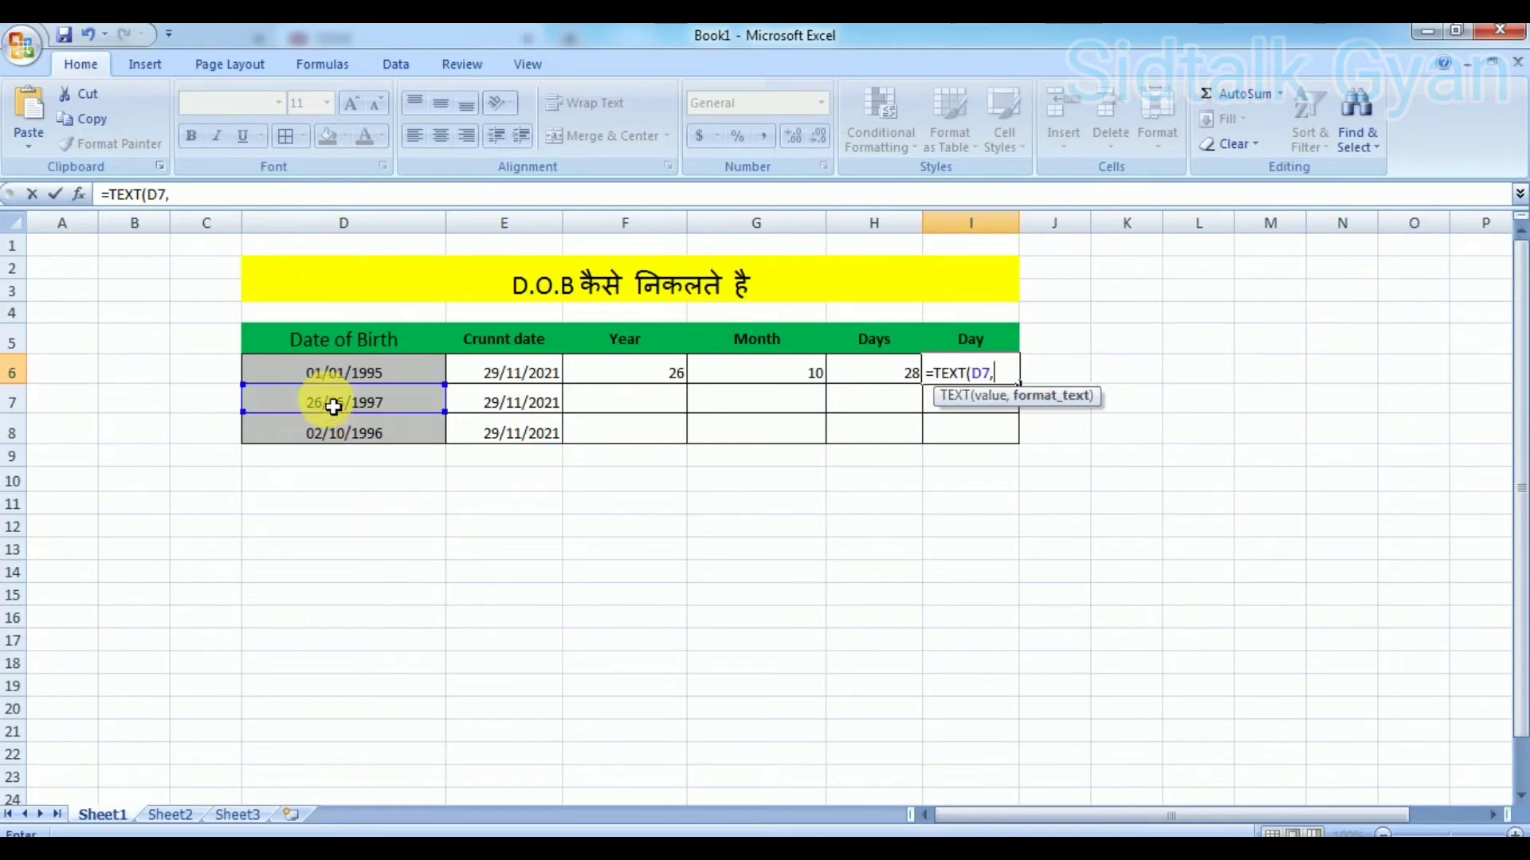
click(507, 406)
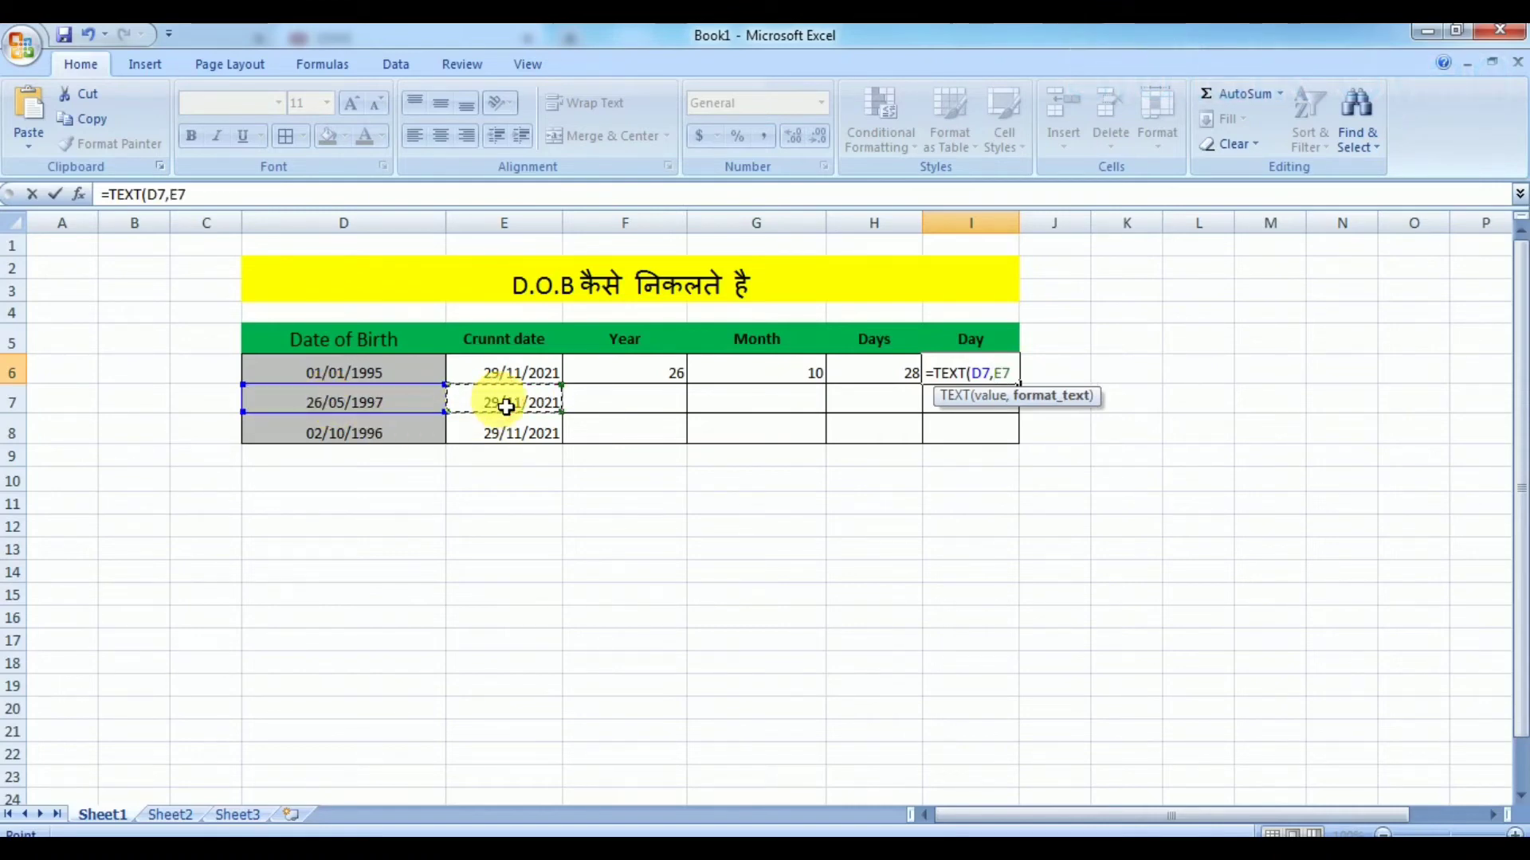
text(,)
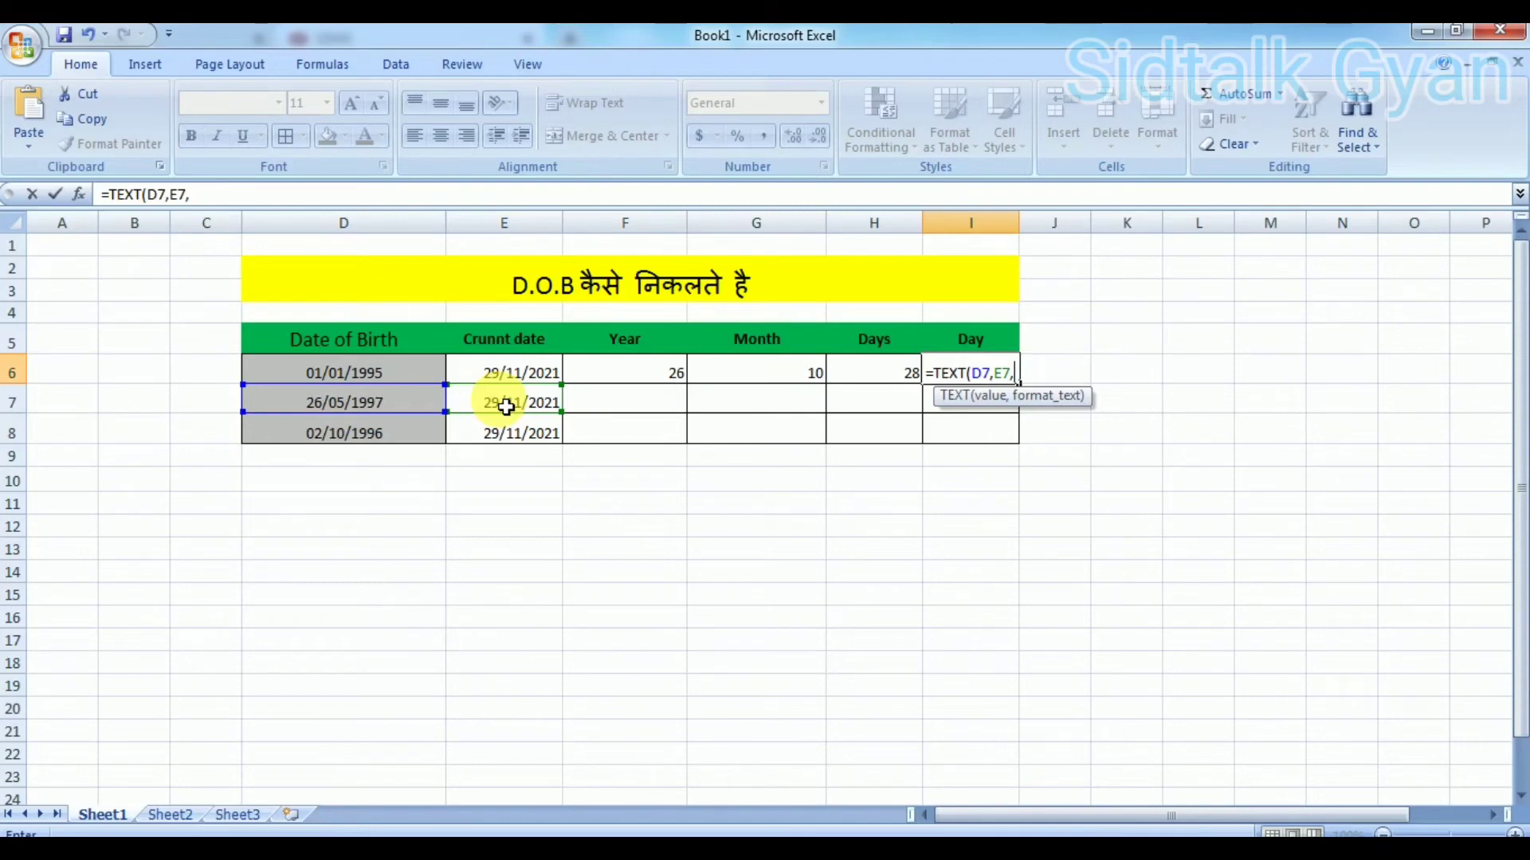
key(BackSpace)
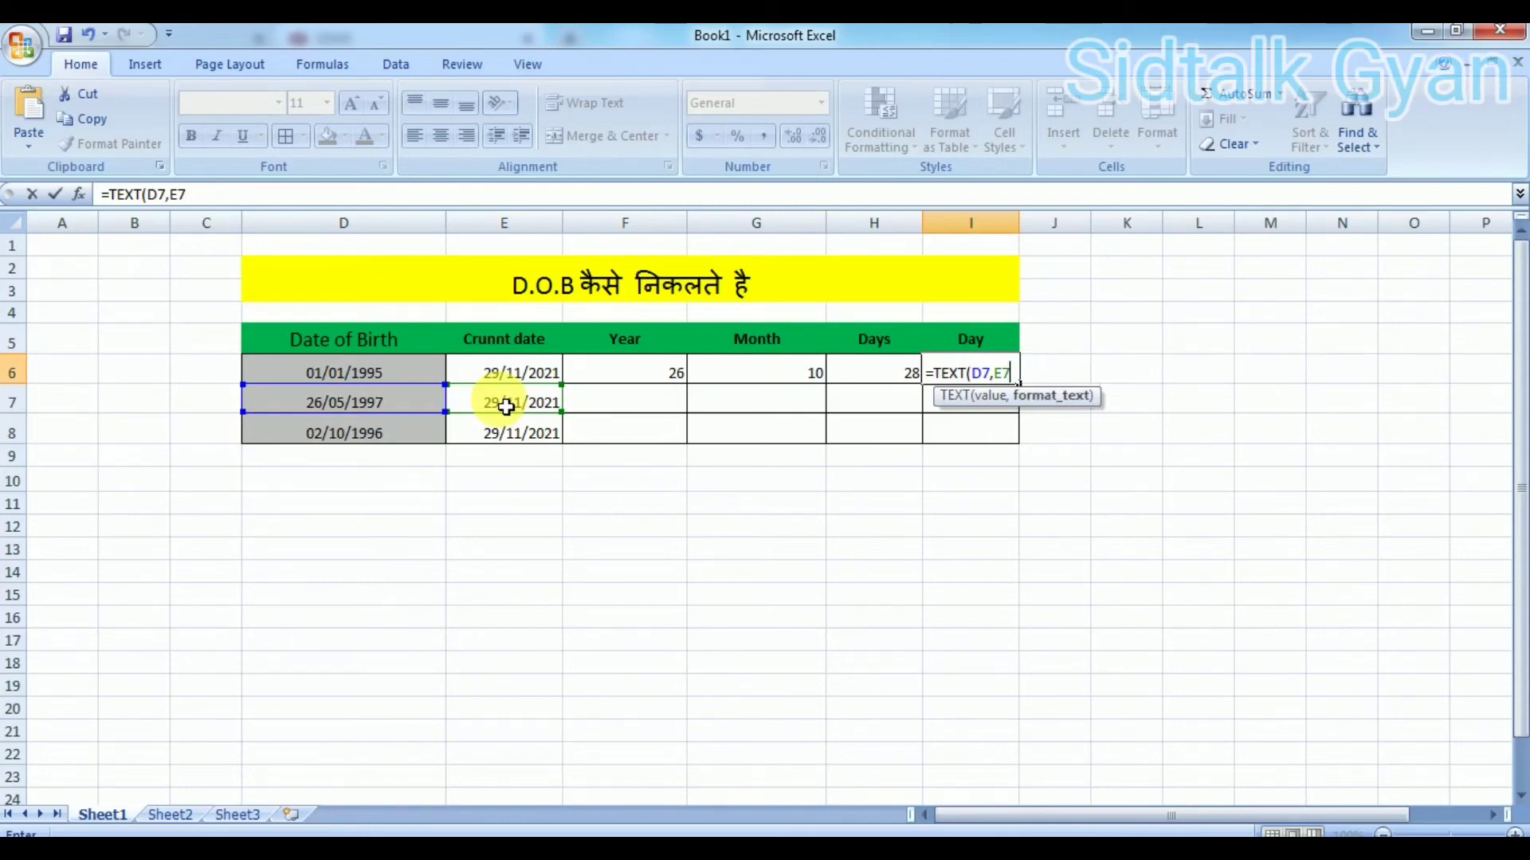
key(BackSpace)
key(BackSpace)
key(BackSpace)
key(BackSpace)
key(BackSpace)
key(BackSpace)
key(BackSpace)
key(BackSpace)
key(BackSpace)
key(BackSpace)
key(BackSpace)
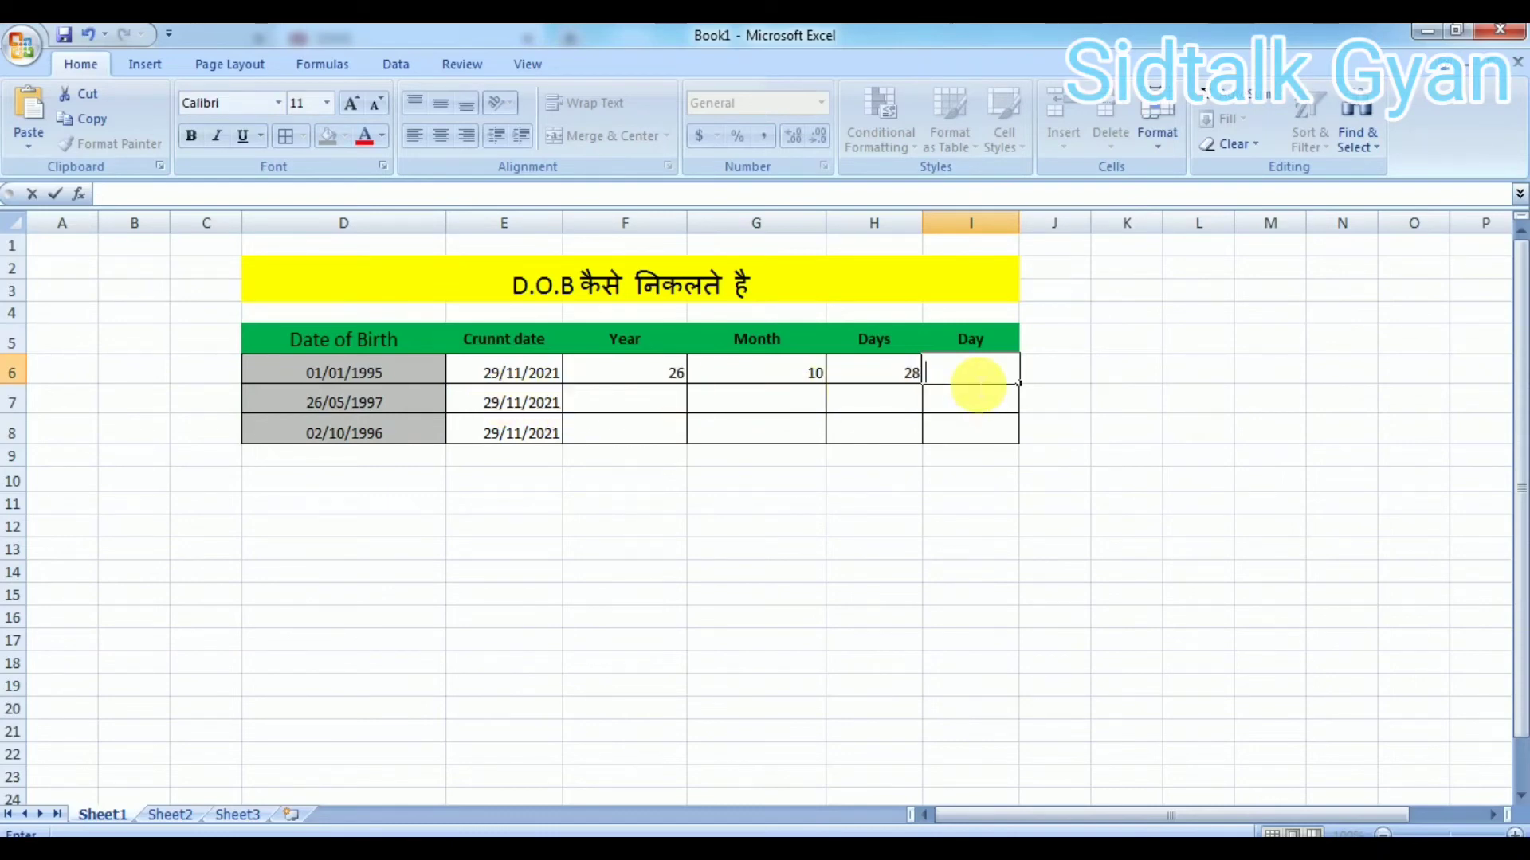
Step: Type =TEXT(D6,"DDD") in I6 for the birth date's short weekday name
text(=)
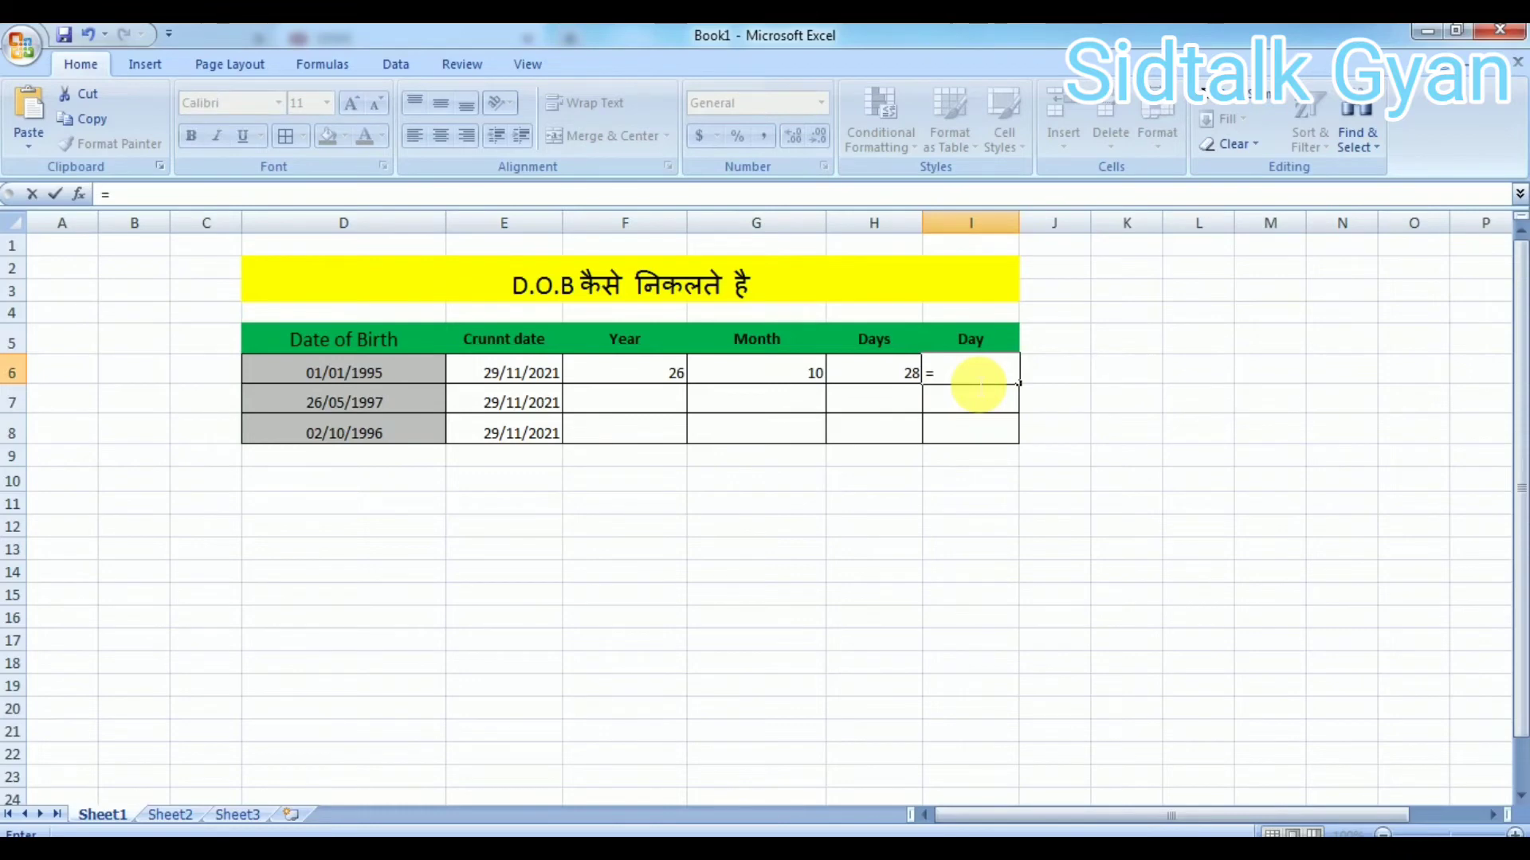
text(TEXT)
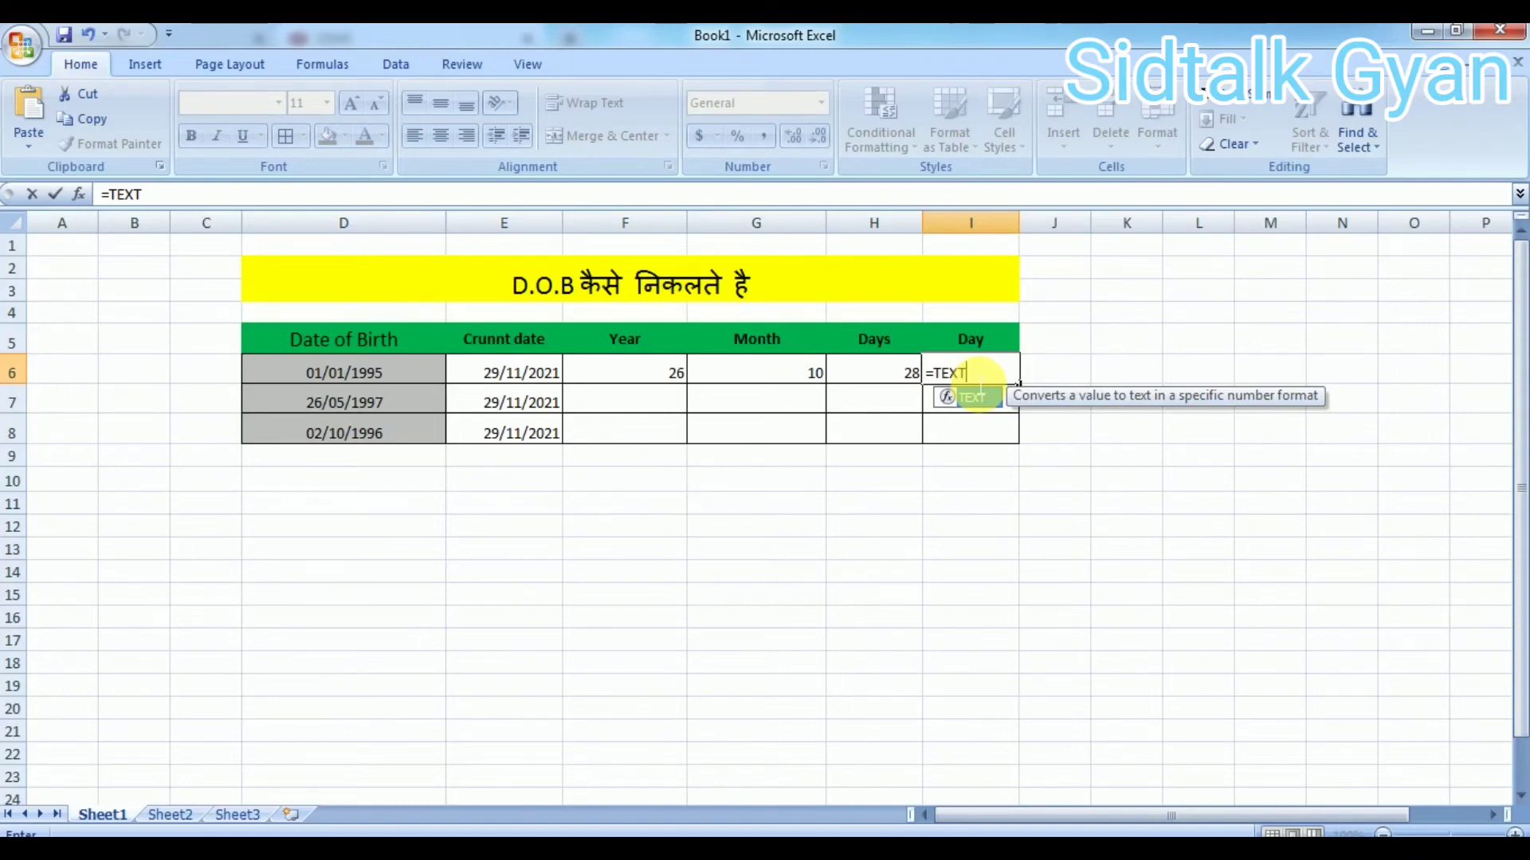
double_click(973, 396)
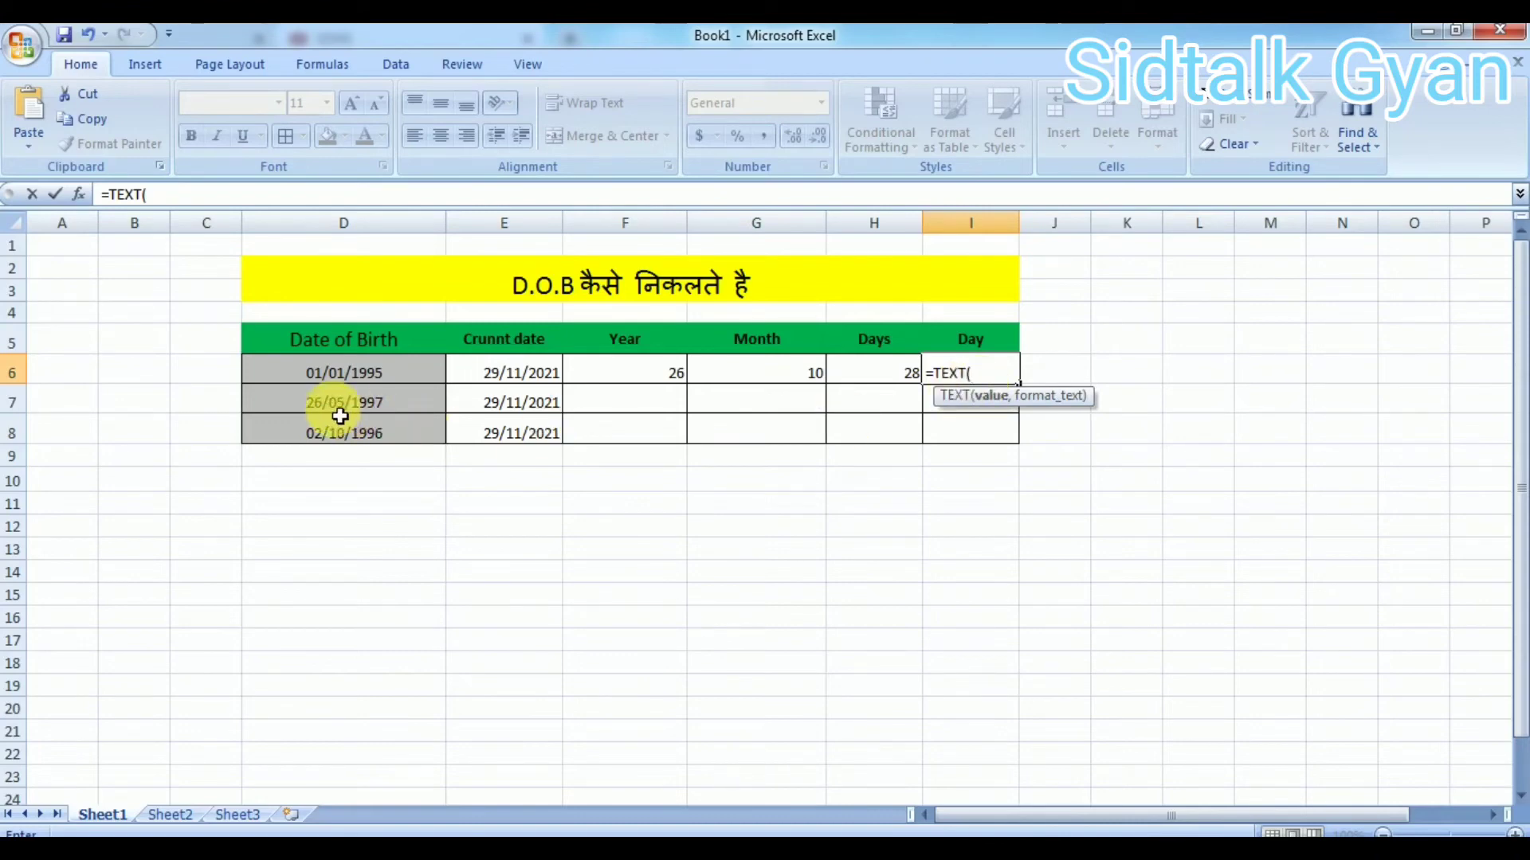
click(354, 380)
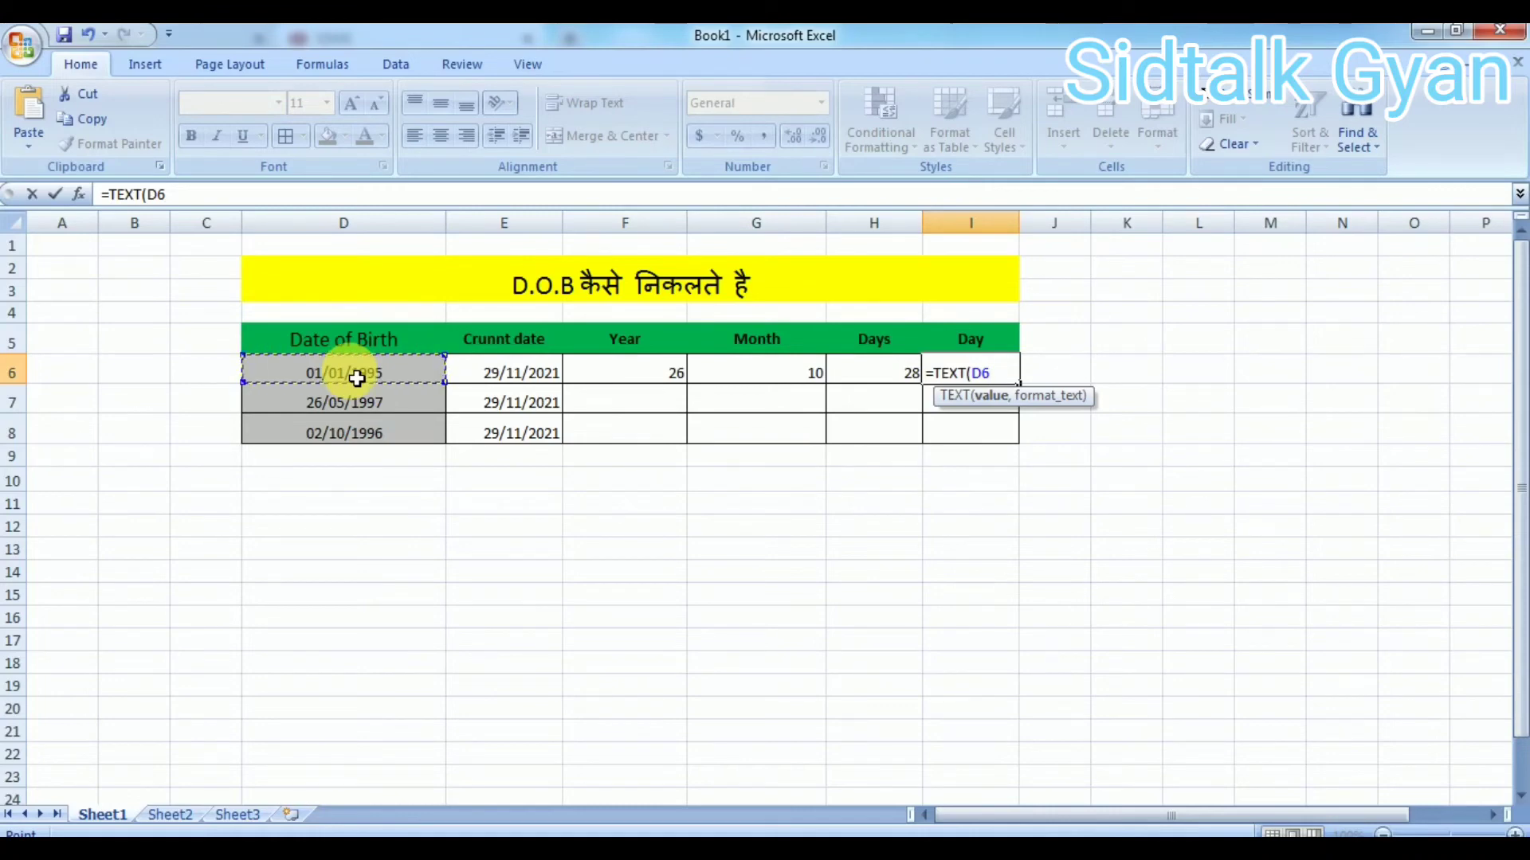
text(,)
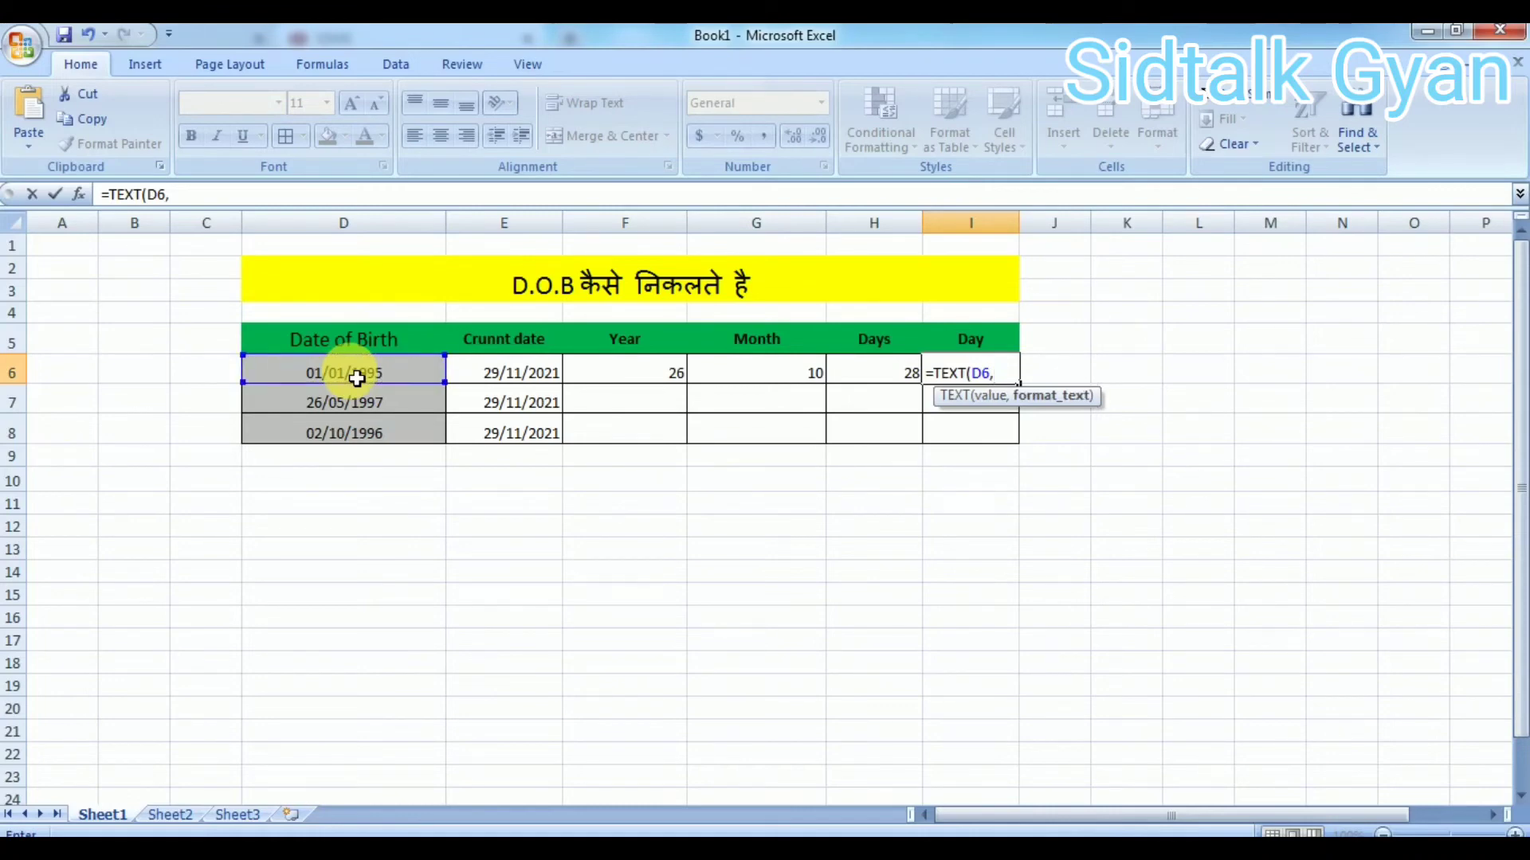
text("DD)
text(D")
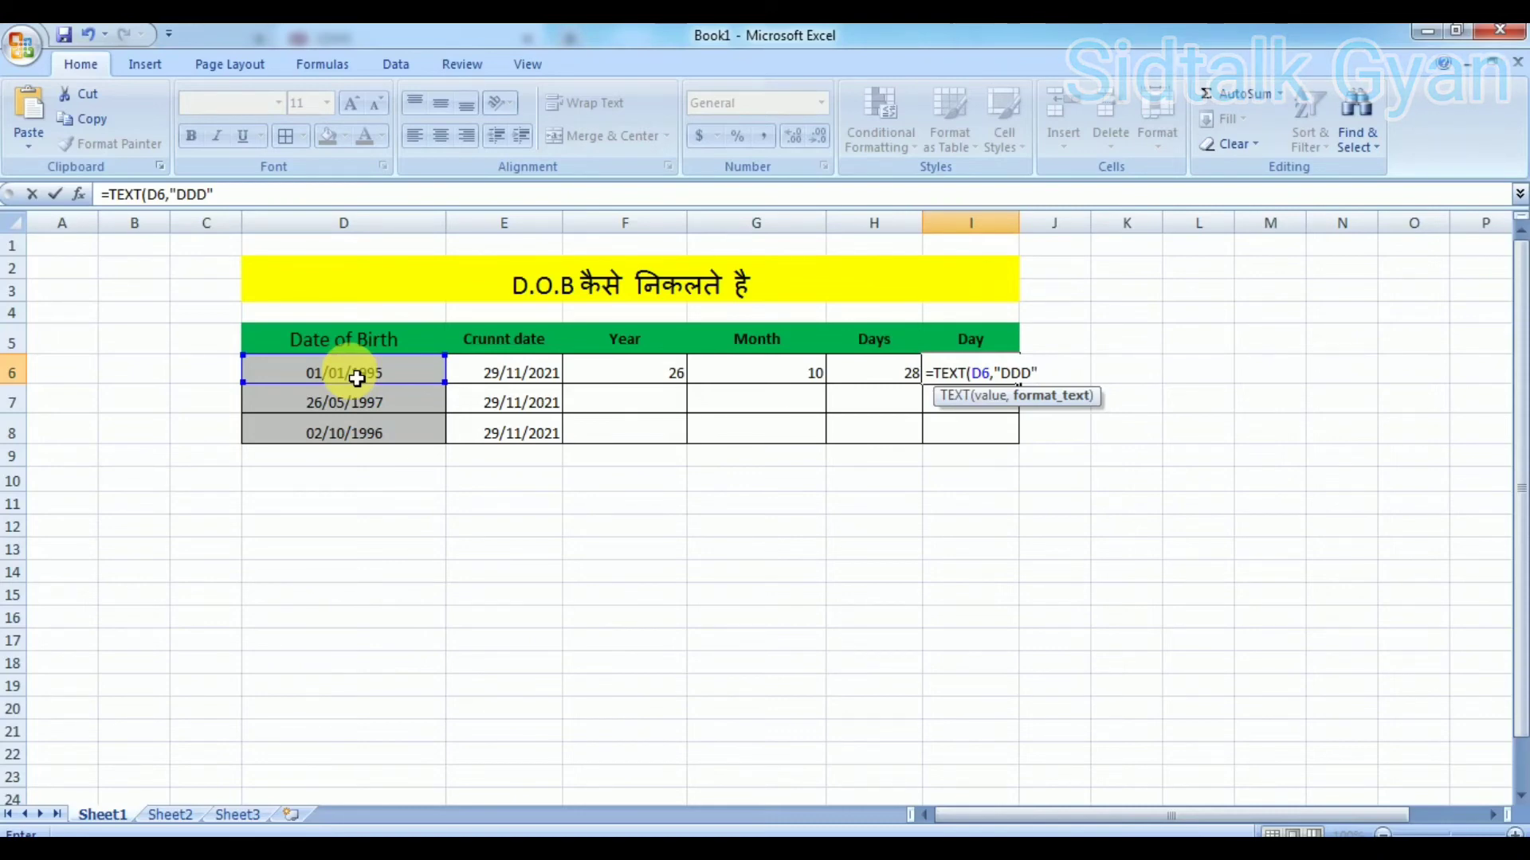
text())
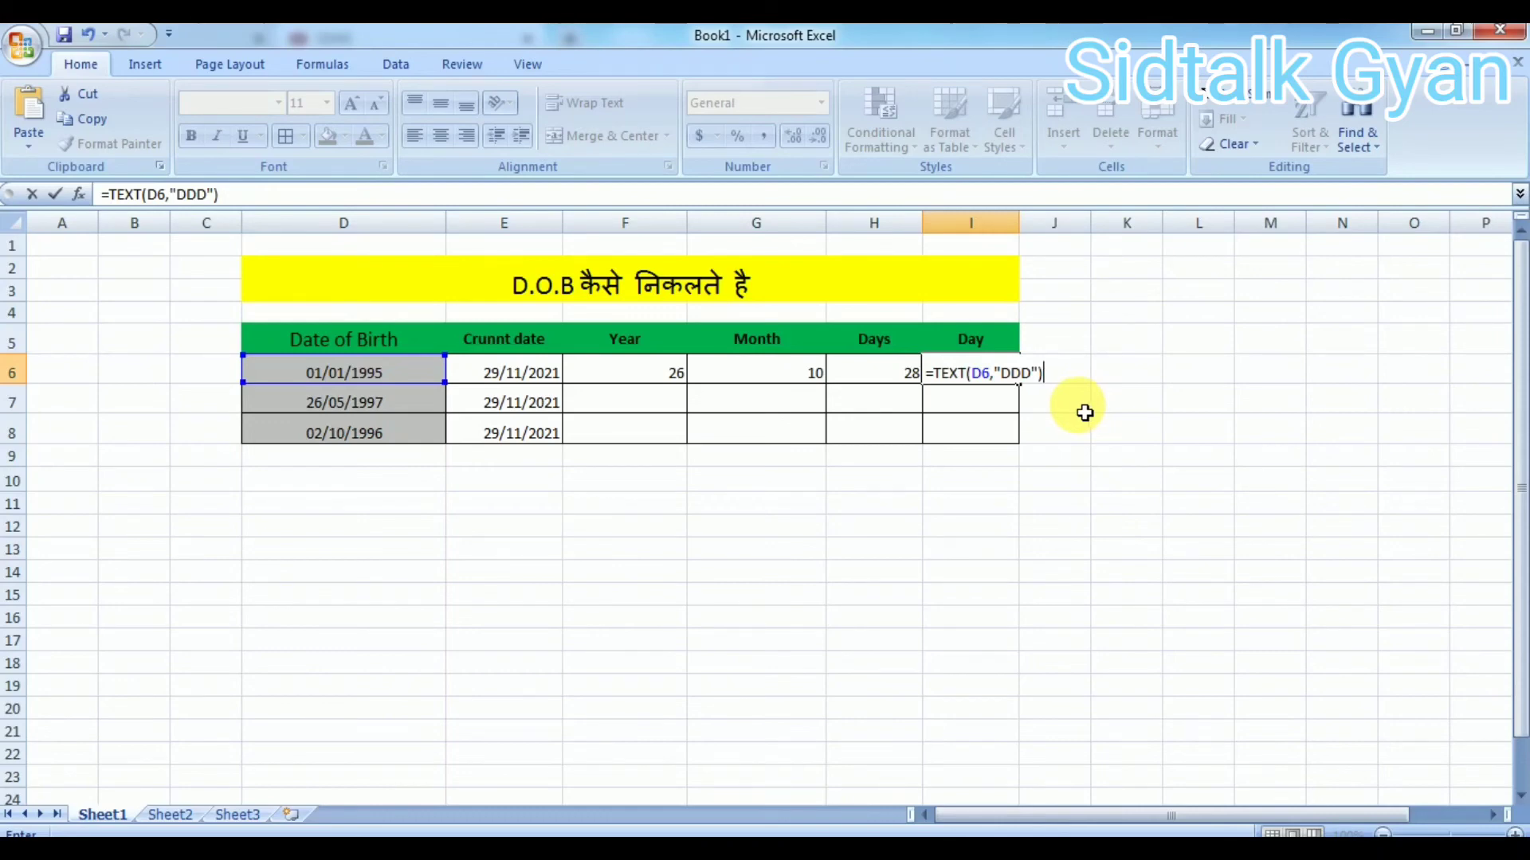
Step: Confirm the I6 weekday formula, then change its format code to "DDDD" so it shows Sunday
key(Return)
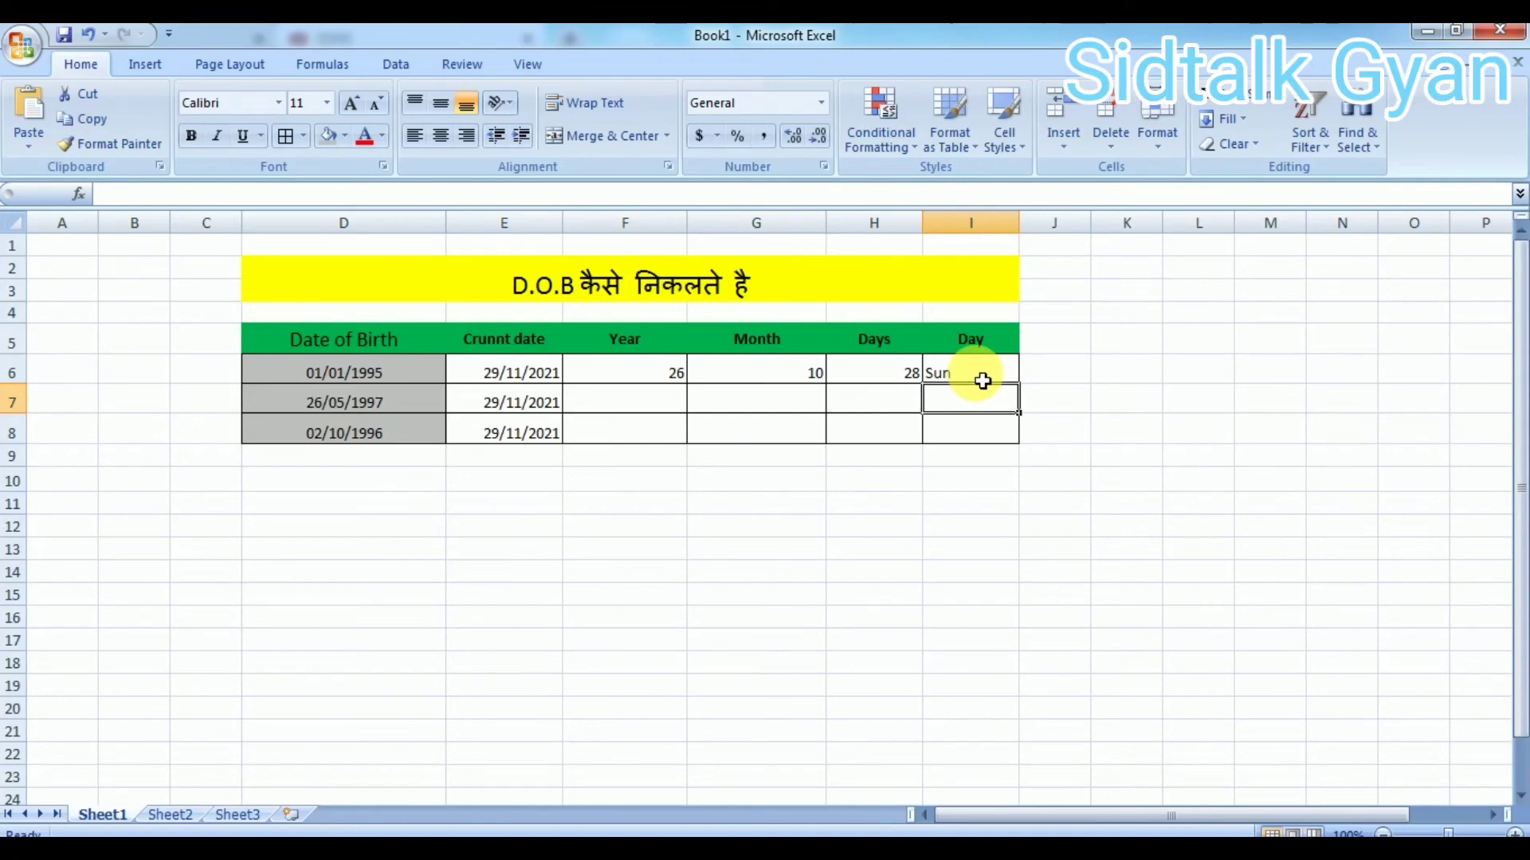
click(983, 379)
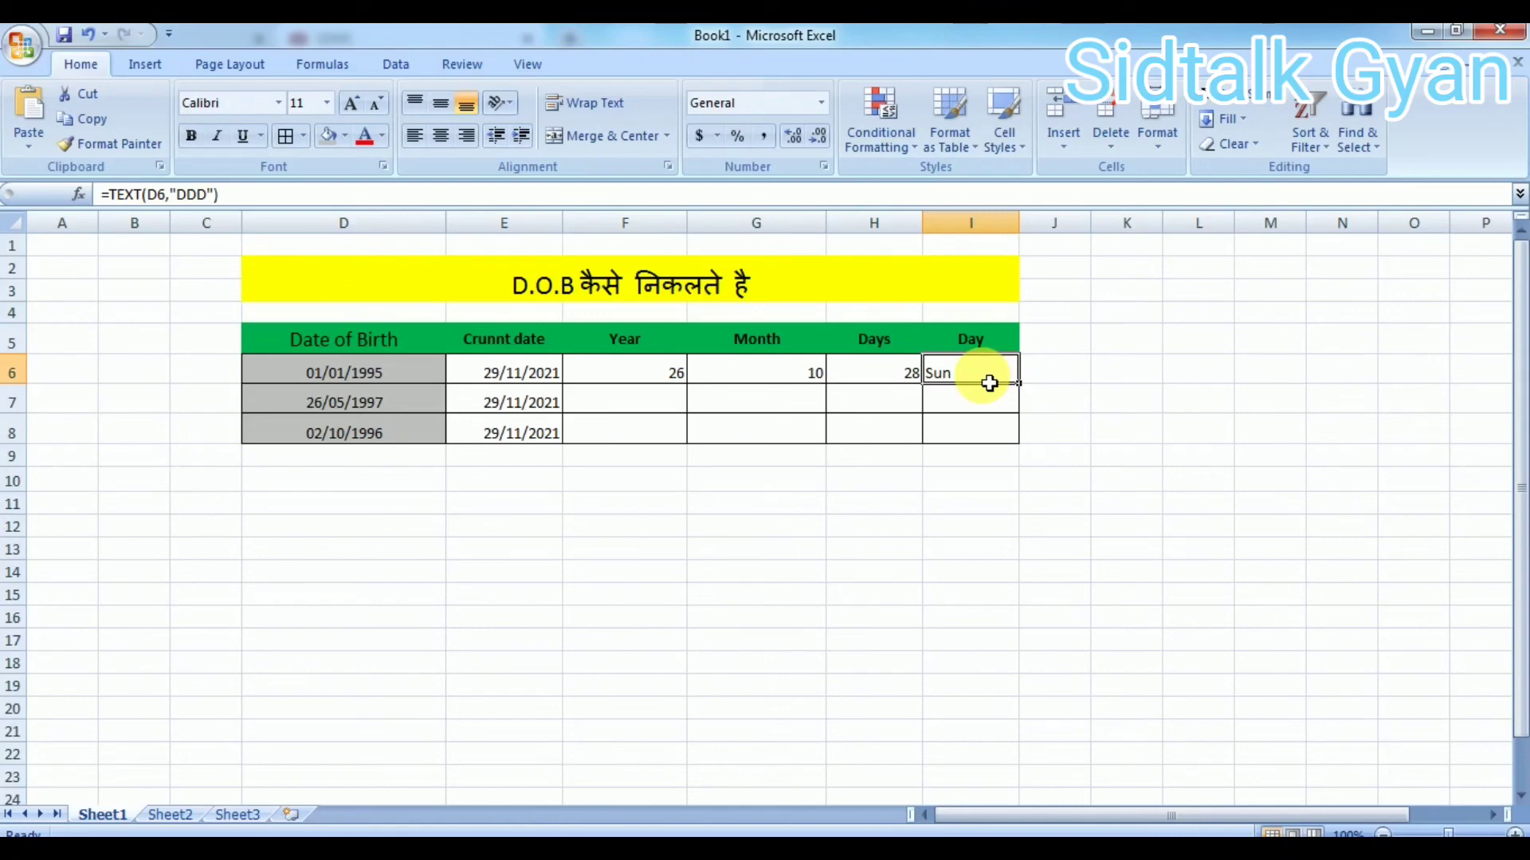
double_click(989, 384)
click(1014, 380)
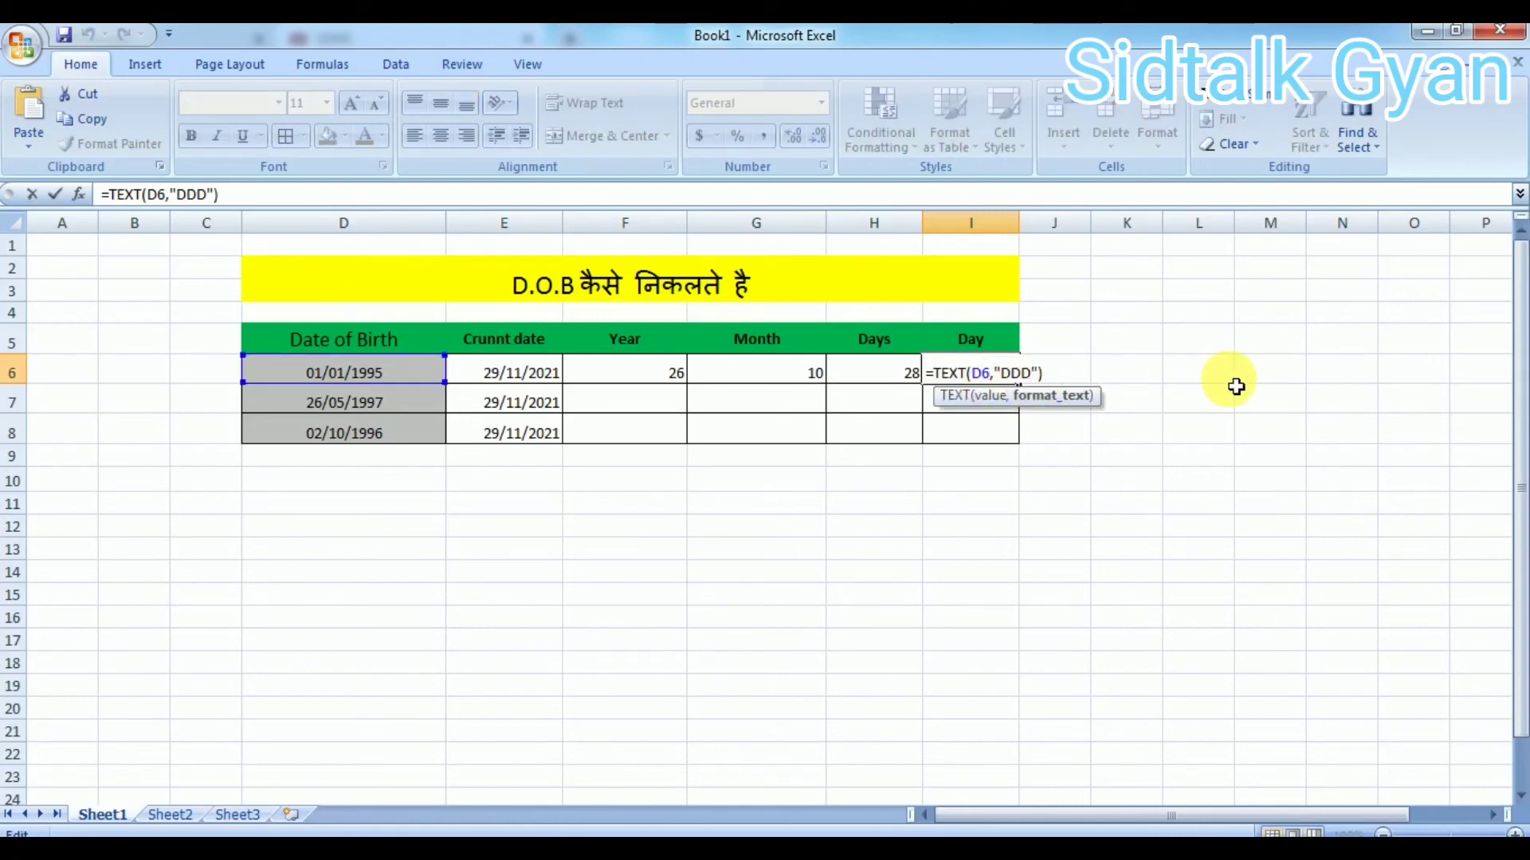
text(D)
key(Return)
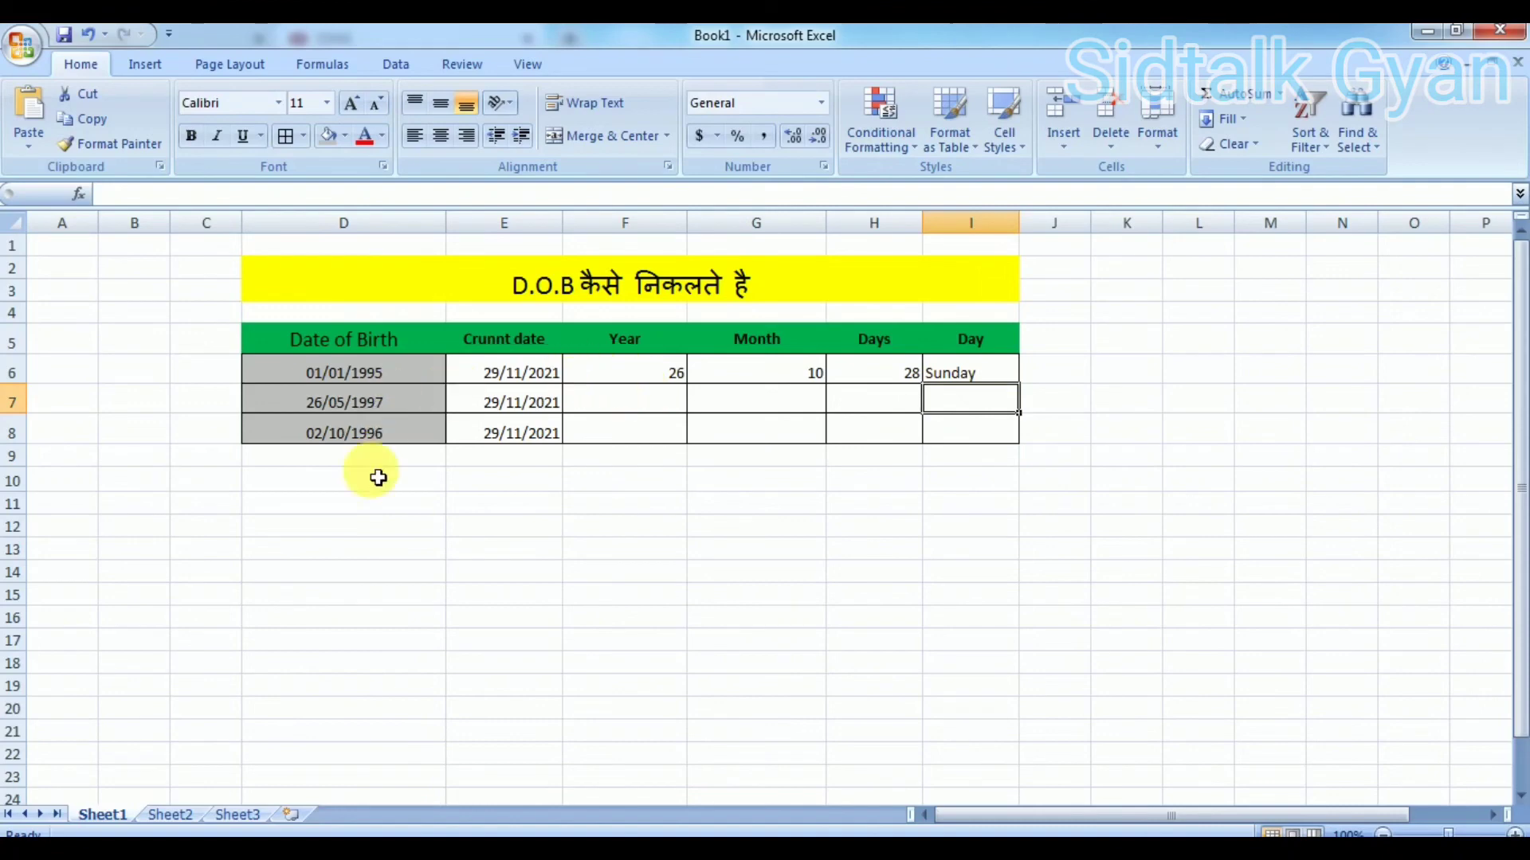
Step: Copy row 6's four formulas down to rows 7 and 8, undoing one accidental move
click(631, 376)
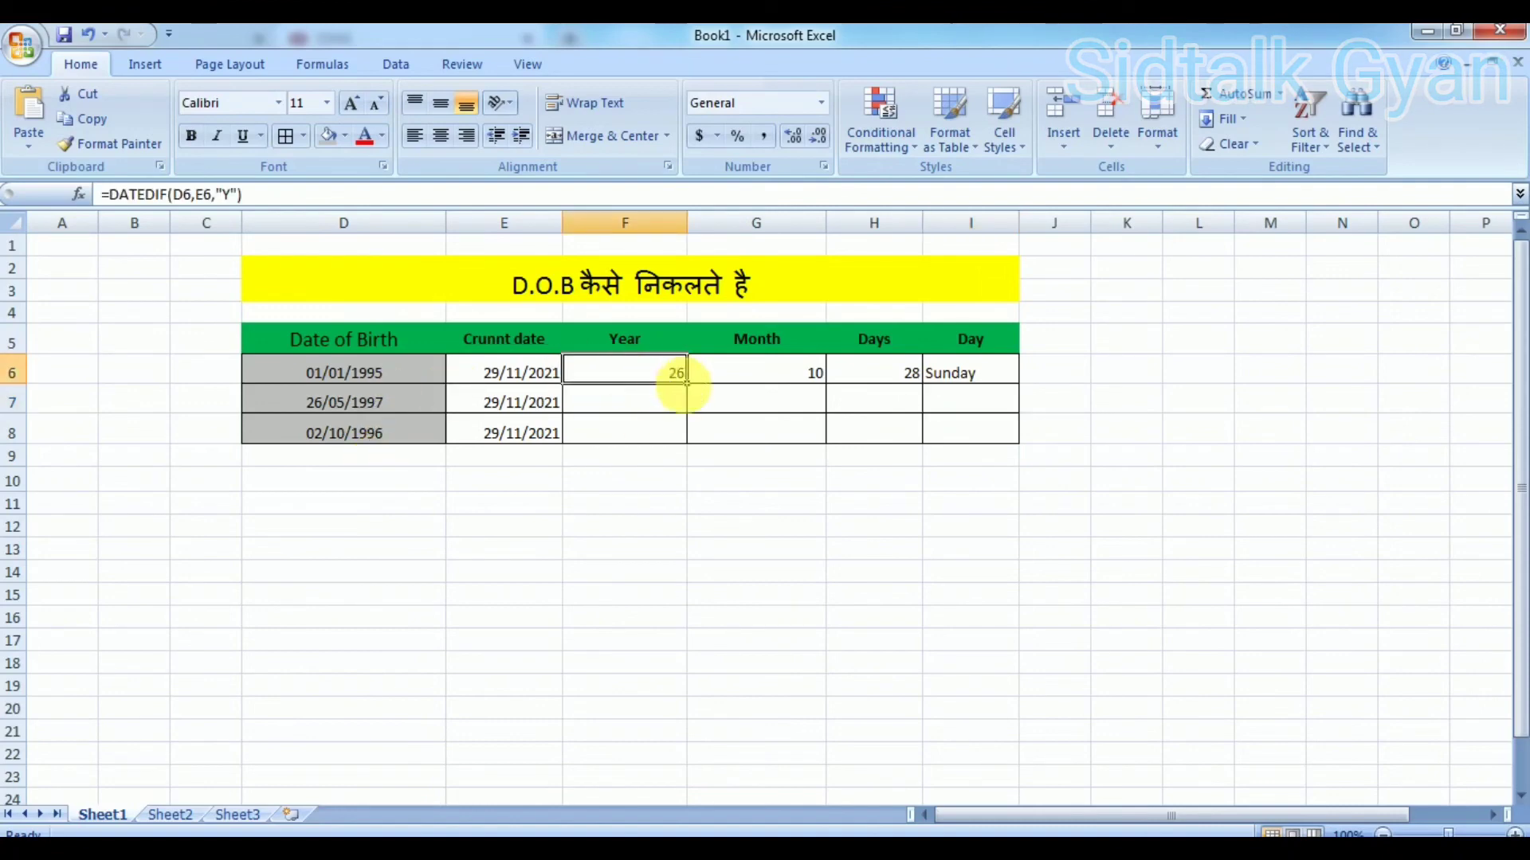
drag(687, 384, 693, 438)
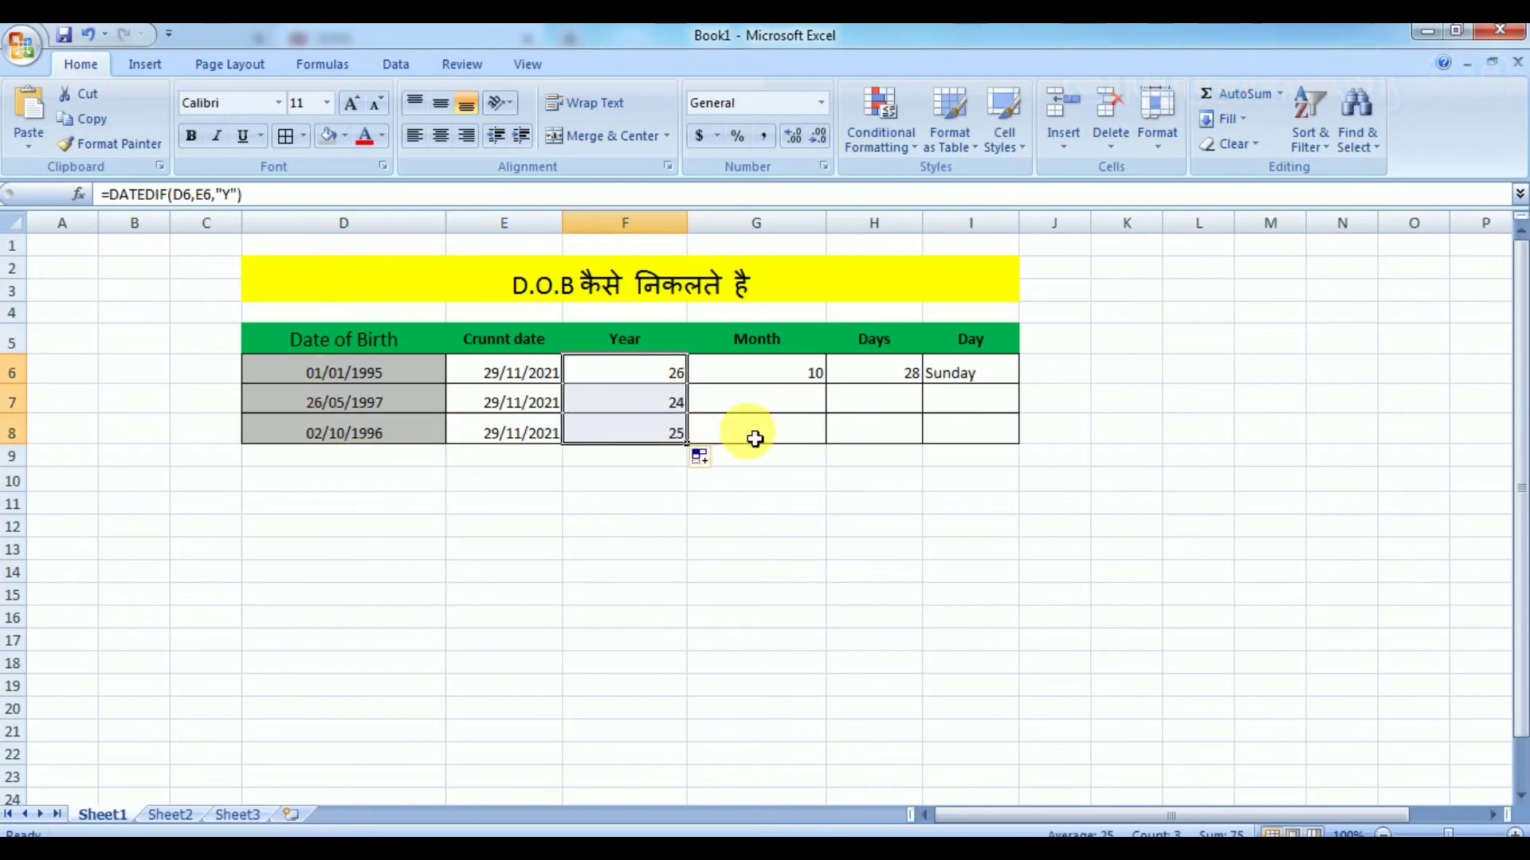
click(795, 381)
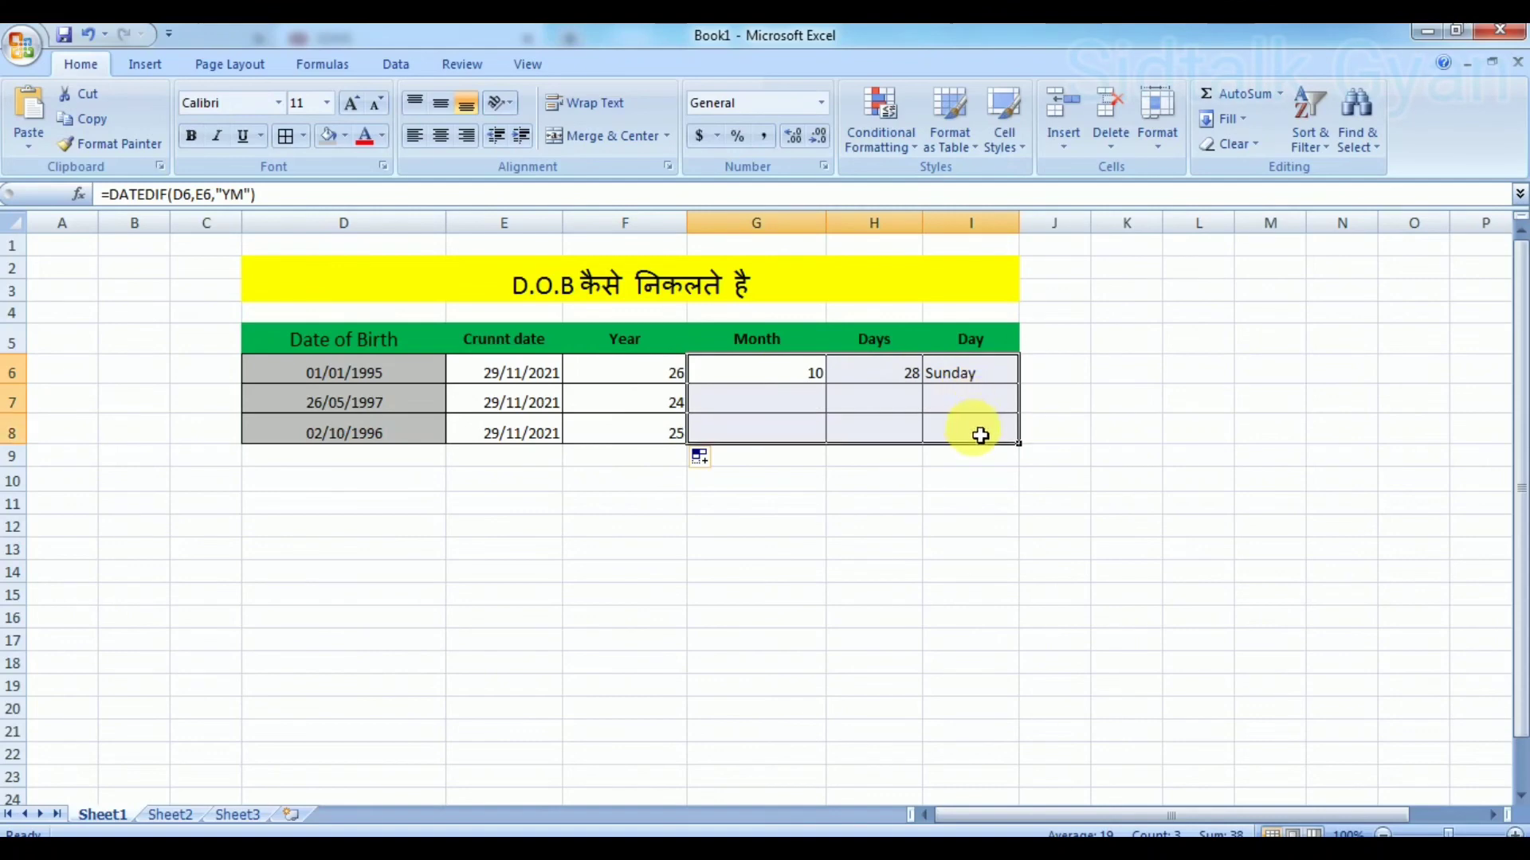
mouse_move(972, 401)
mouse_down()
mouse_move(963, 379)
mouse_move(1026, 422)
mouse_up()
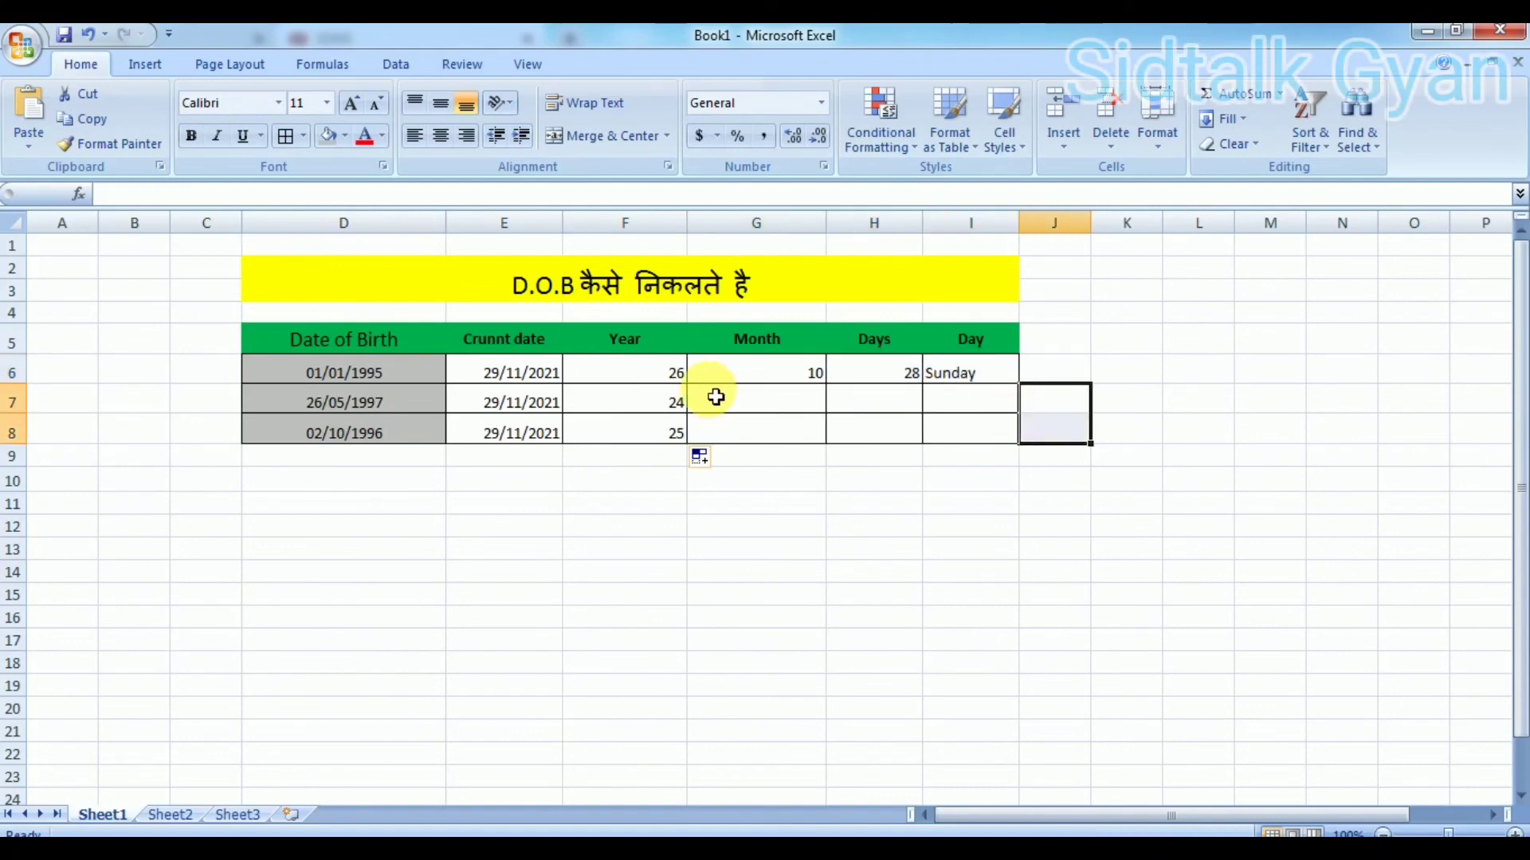
drag(717, 379, 984, 380)
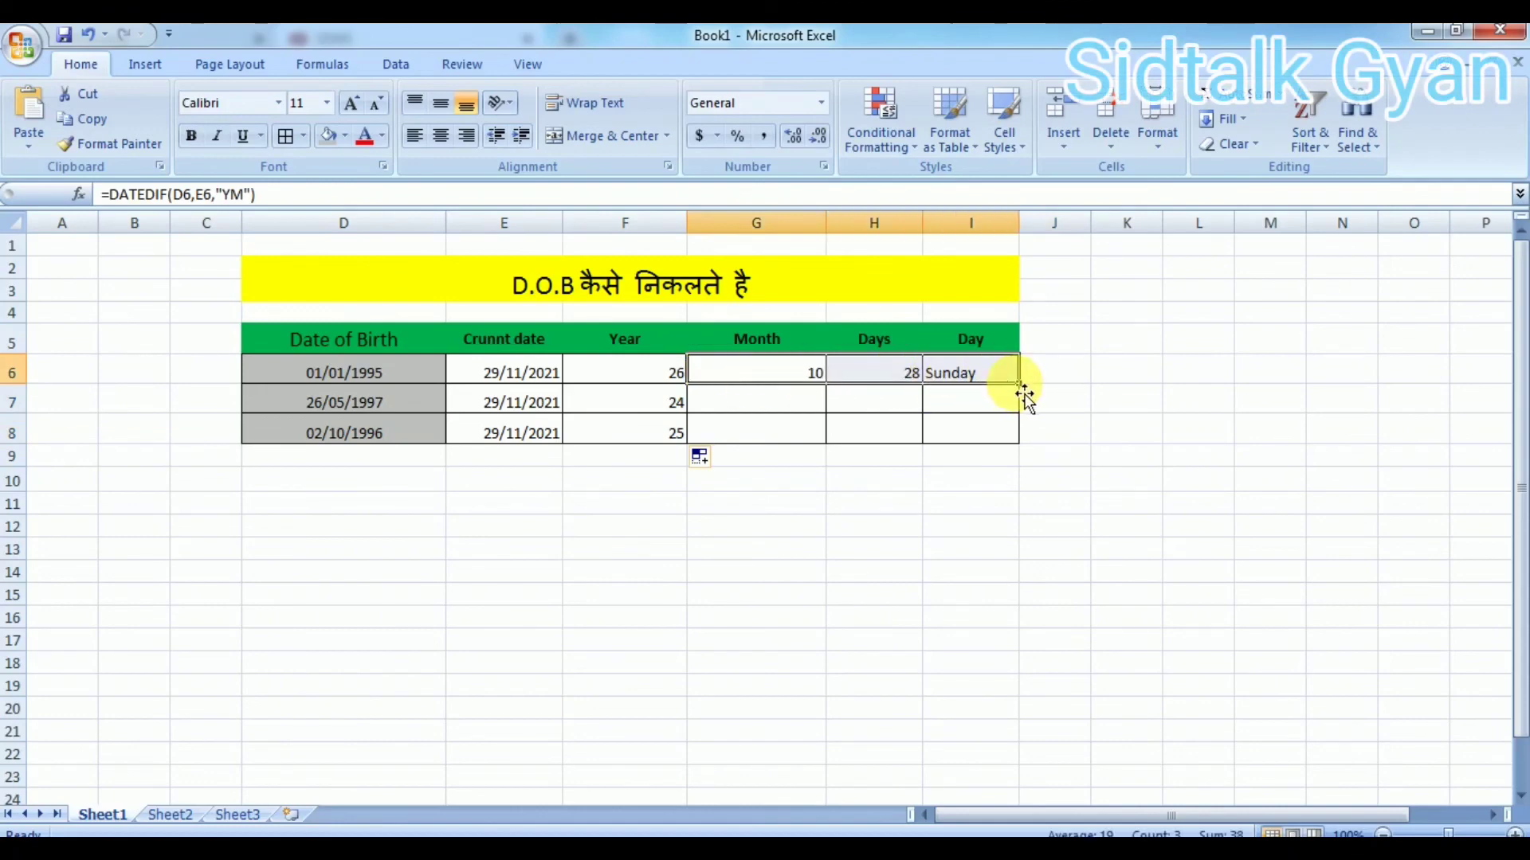
drag(1019, 389, 1018, 431)
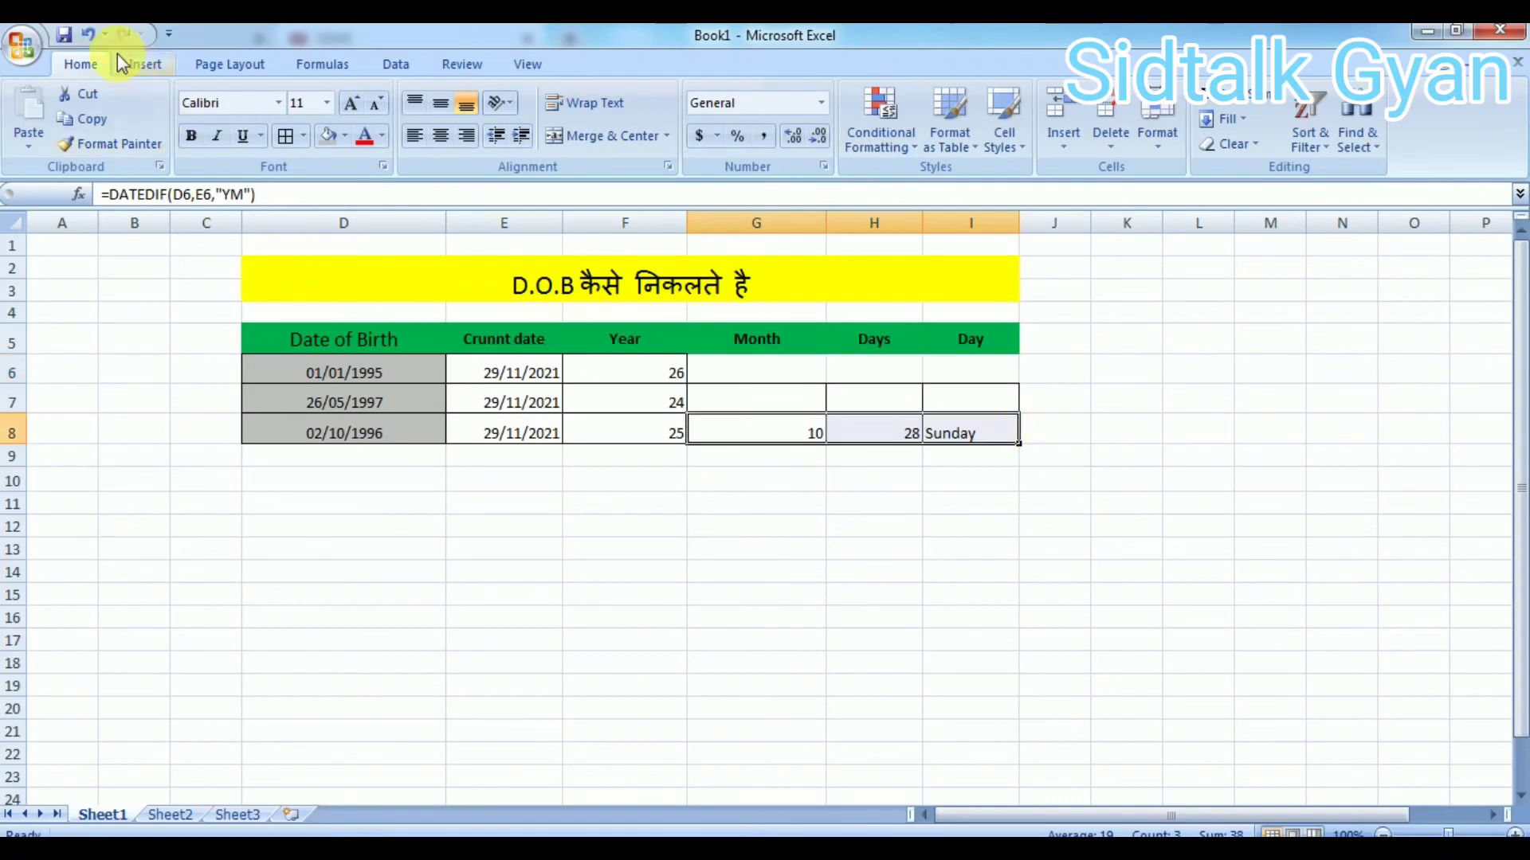
click(85, 35)
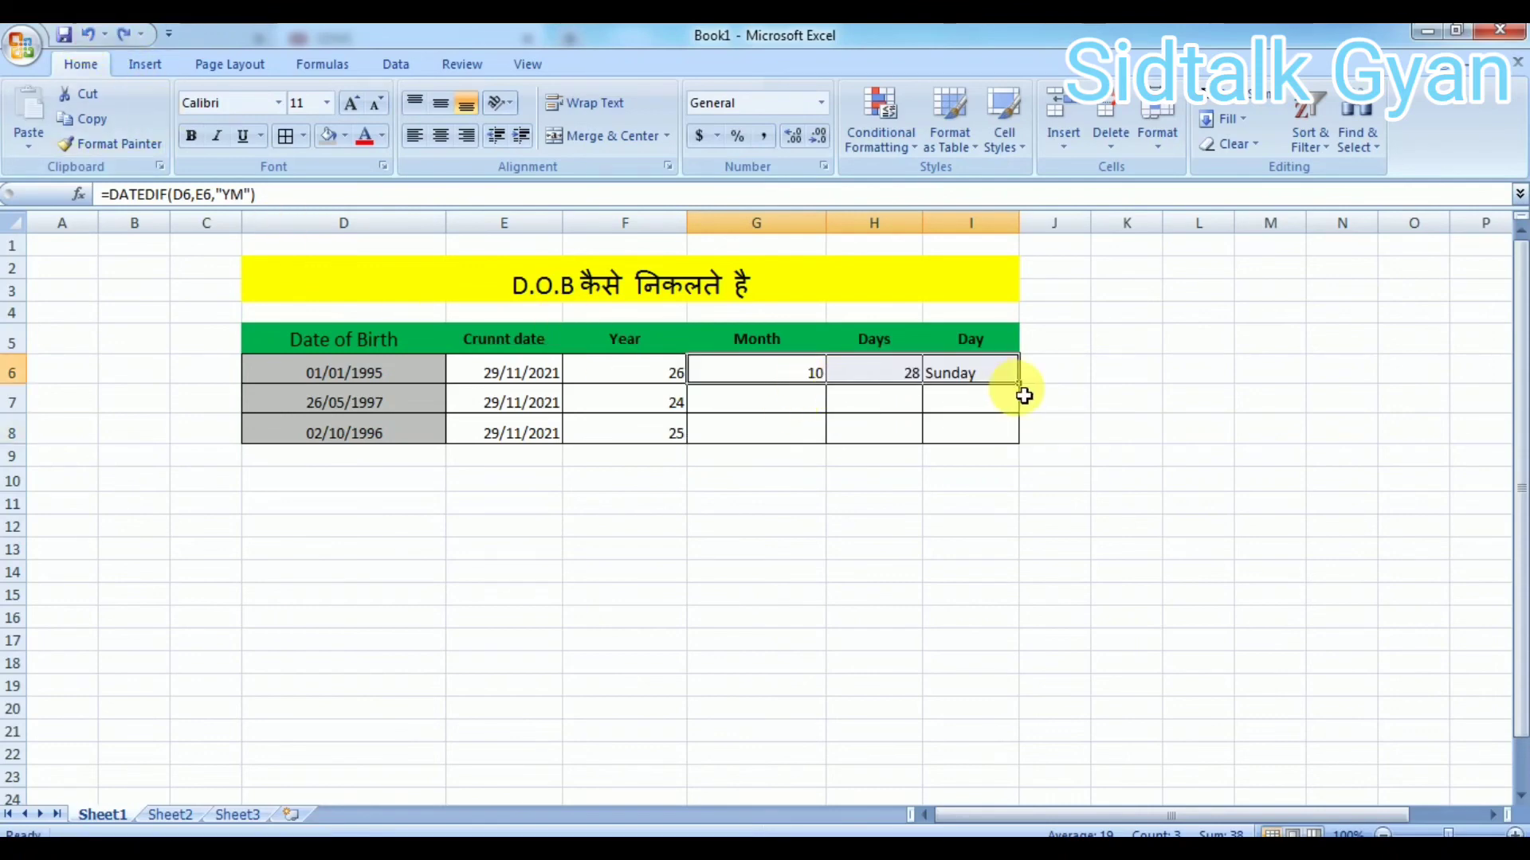
drag(1021, 387, 1020, 437)
click(1222, 403)
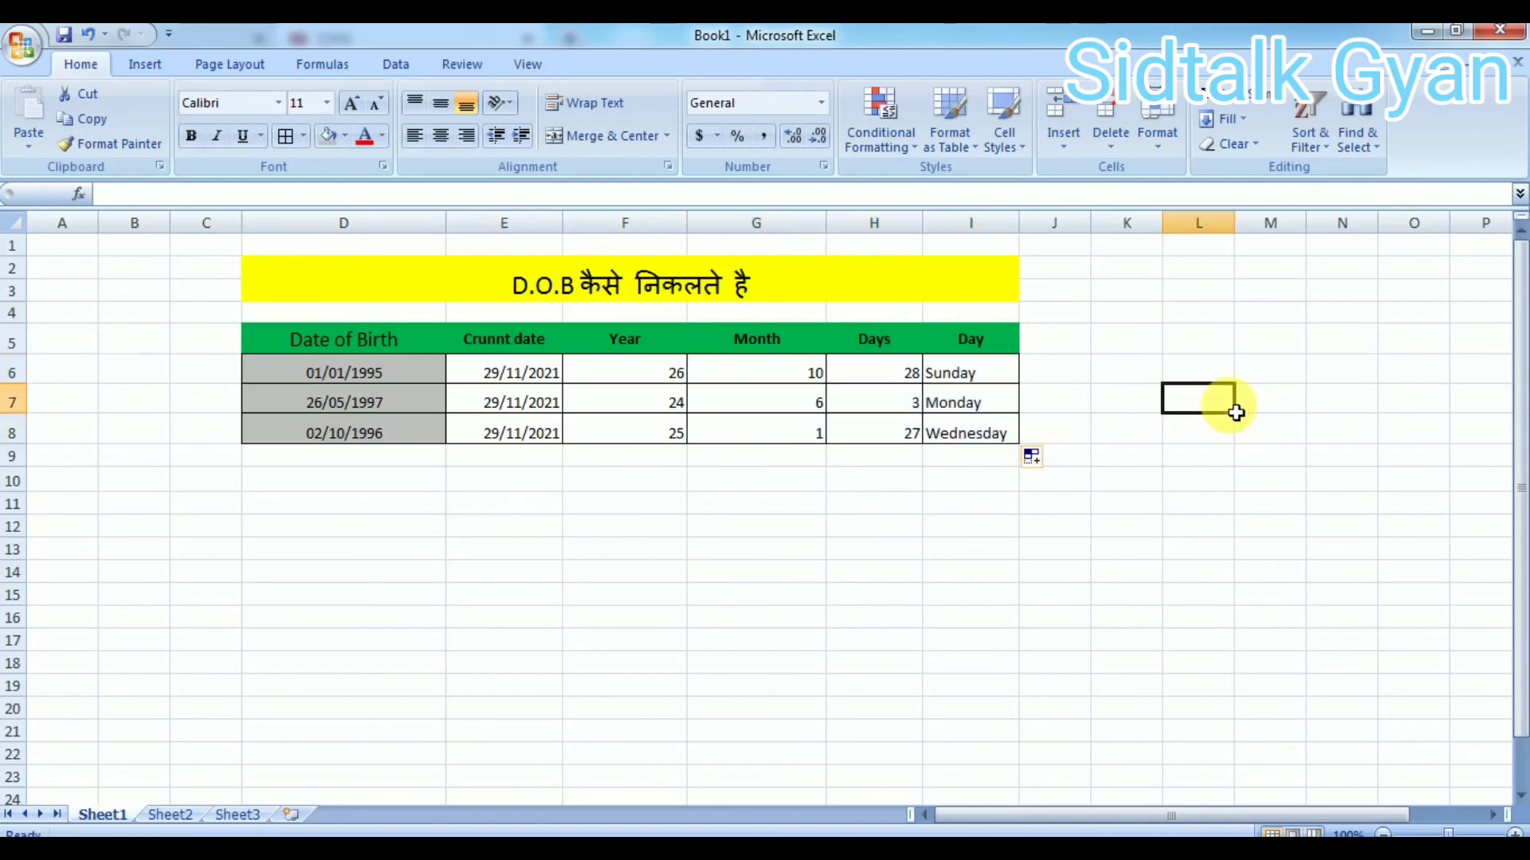